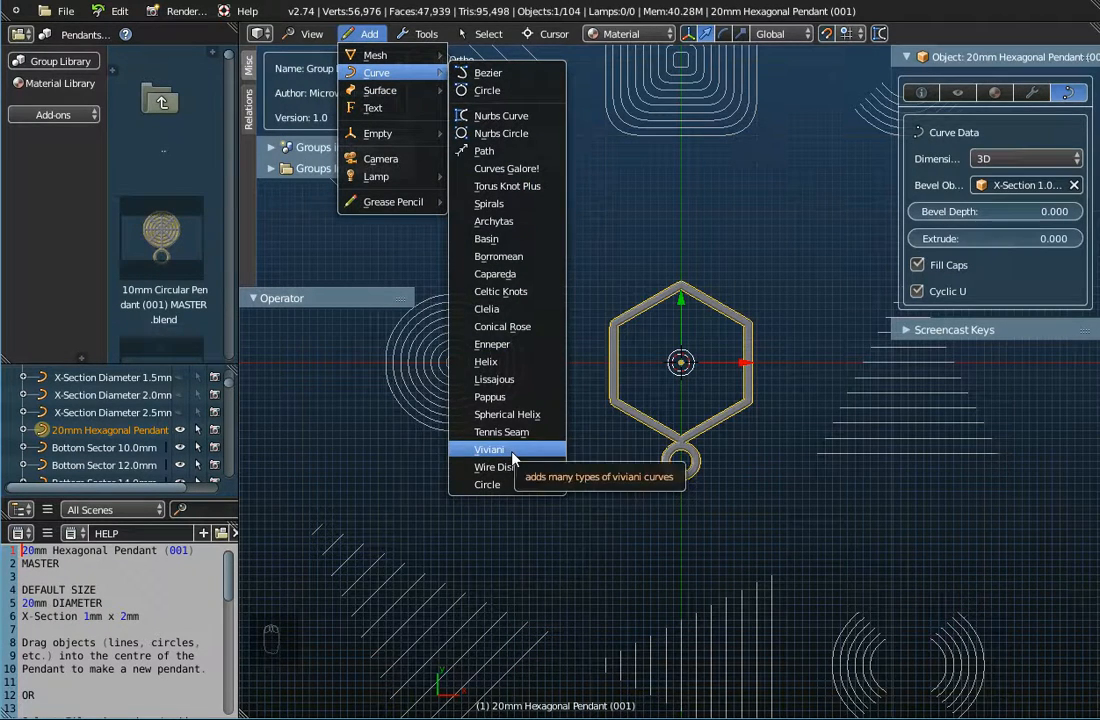
Add an Enneper curve at the centre of the 20mm Hexagonal Pendant.
left_click(503, 349)
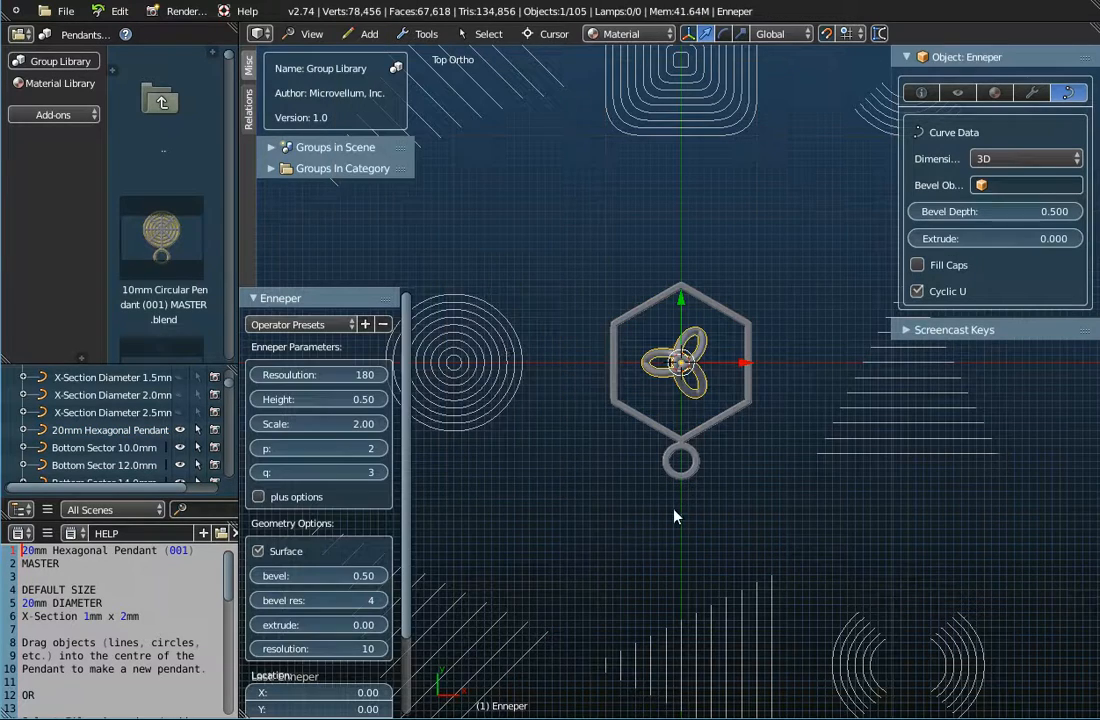
scroll(690, 457, "up", 3)
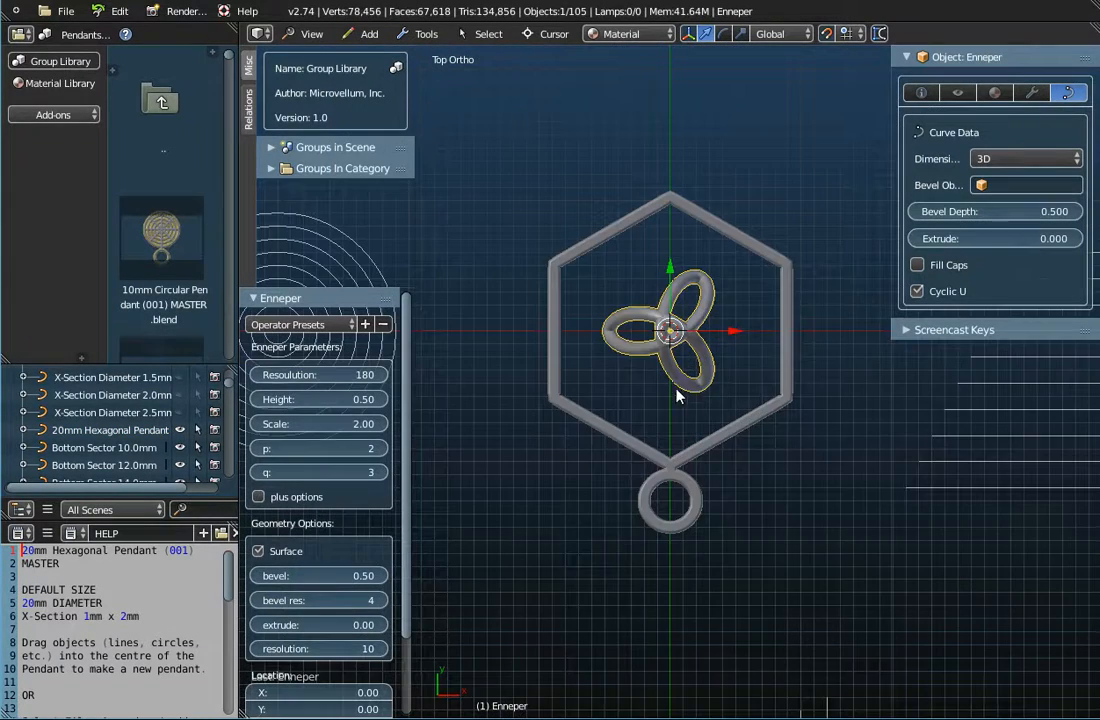
middle_click_drag(677, 398, 732, 385)
middle_click_drag(565, 283, 678, 417)
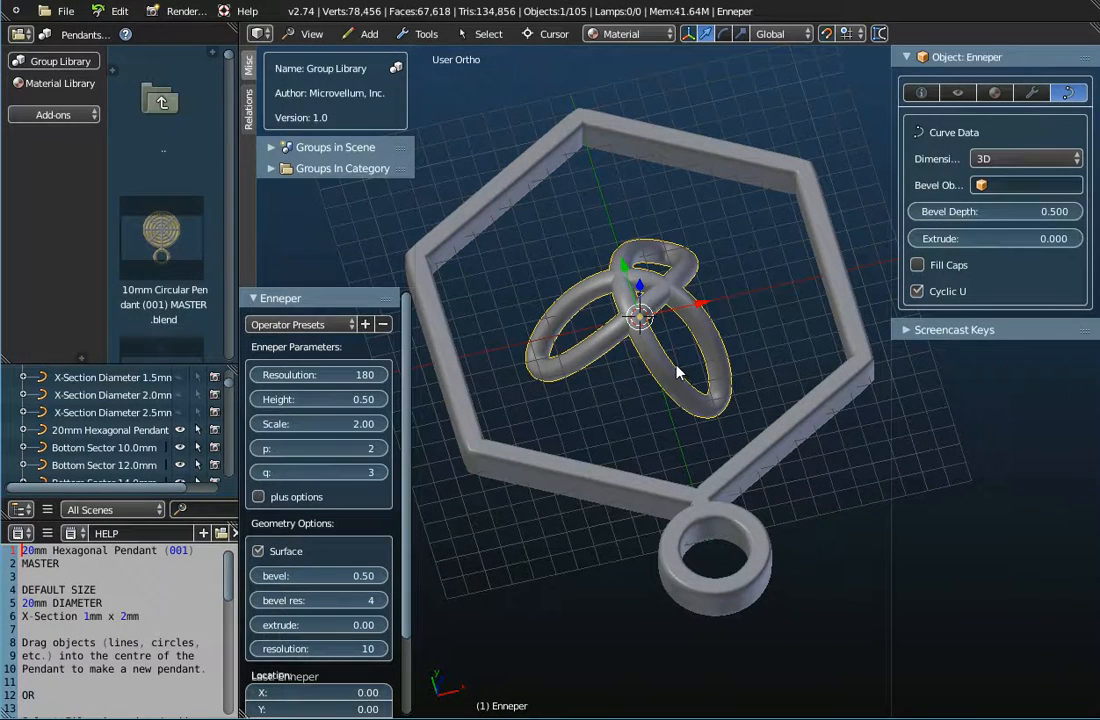
middle_click_drag(677, 372, 659, 432)
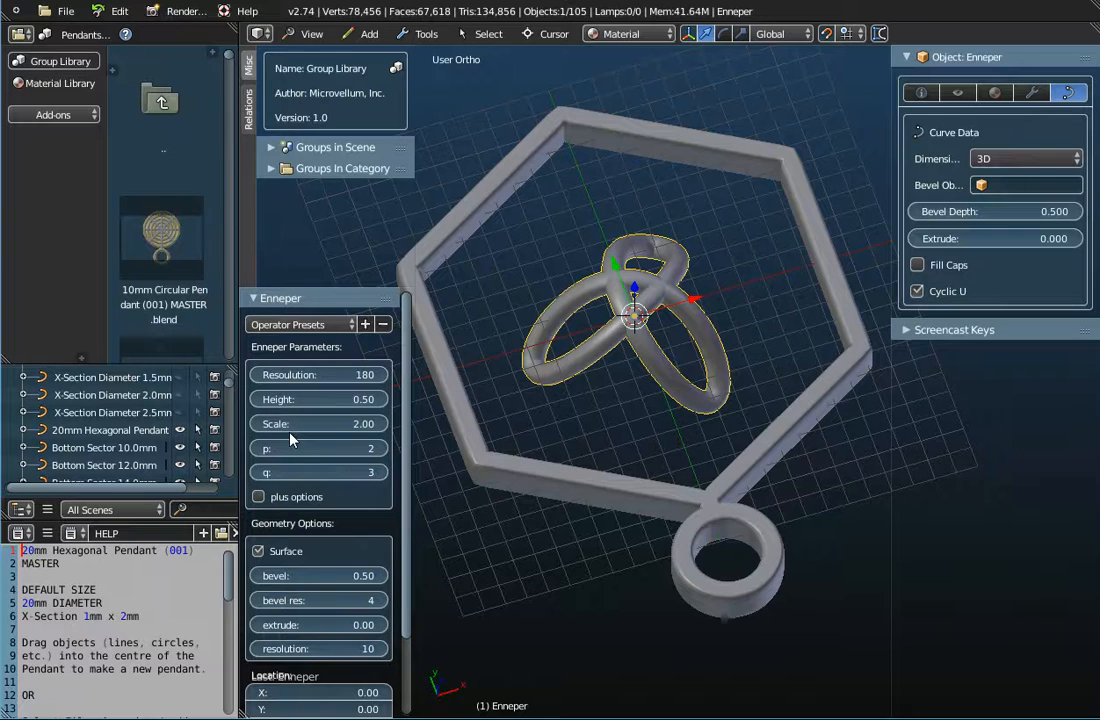
middle_click_drag(560, 443, 592, 375)
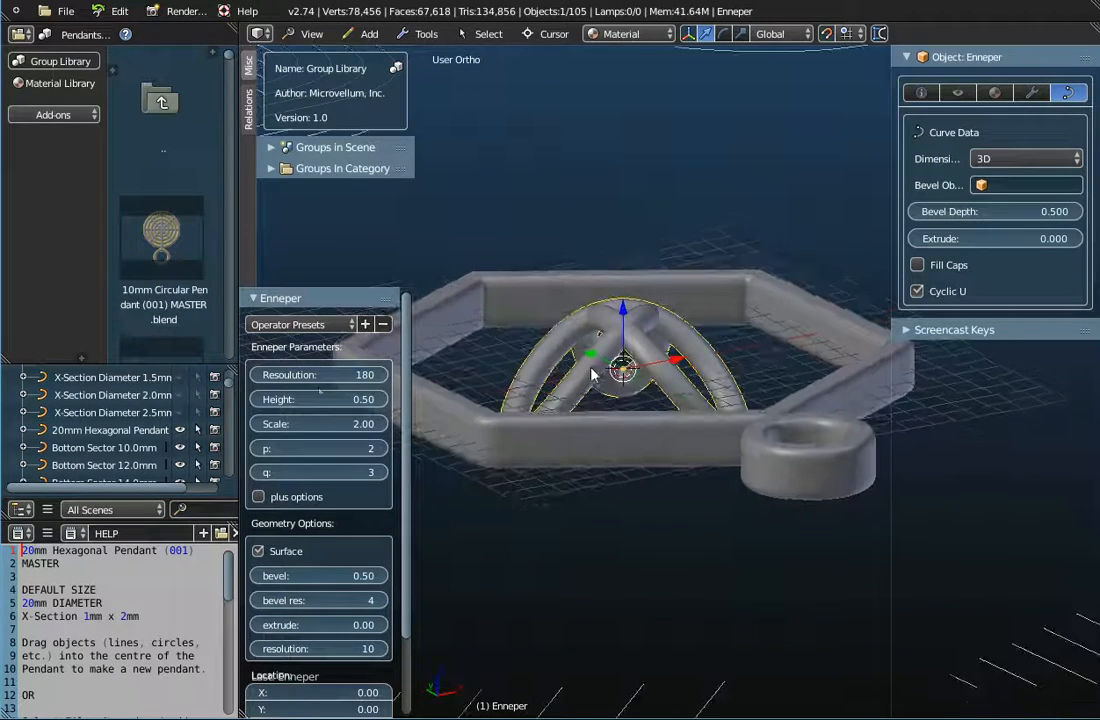
Try heights of 2.66 and 0.68 on the Enneper curve.
mouse_move(300, 399)
left_mouse_down()
mouse_move(470, 399)
mouse_move(279, 403)
left_mouse_up()
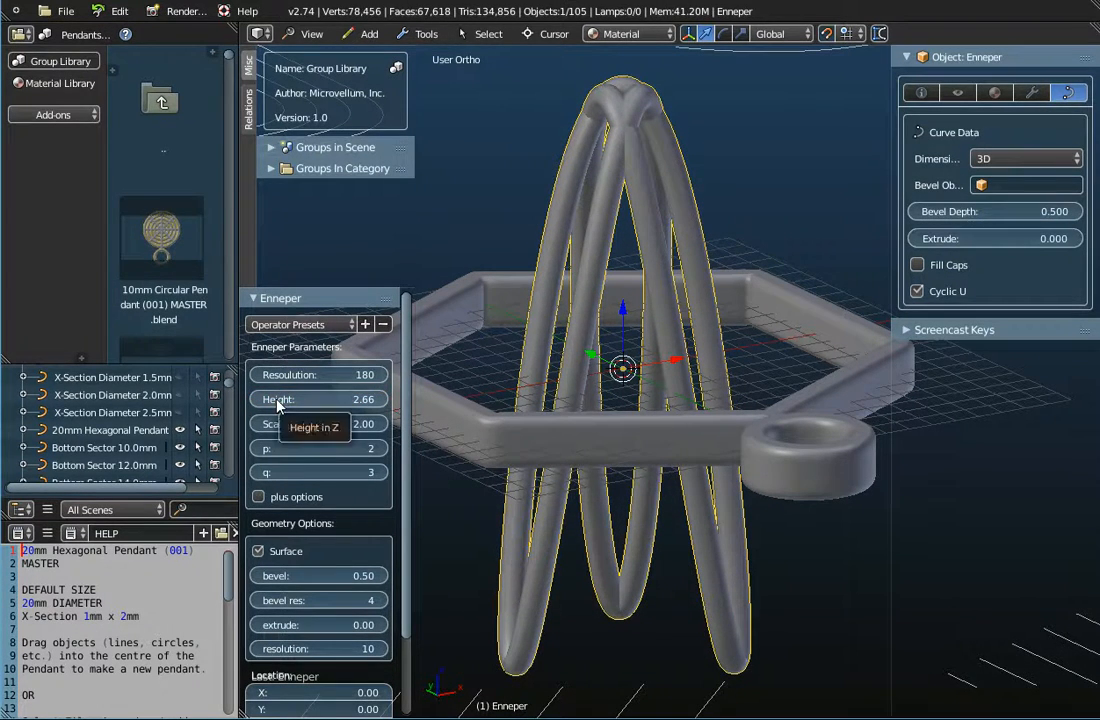
left_click_drag(288, 401, 180, 401)
left_click_drag(362, 399, 376, 399)
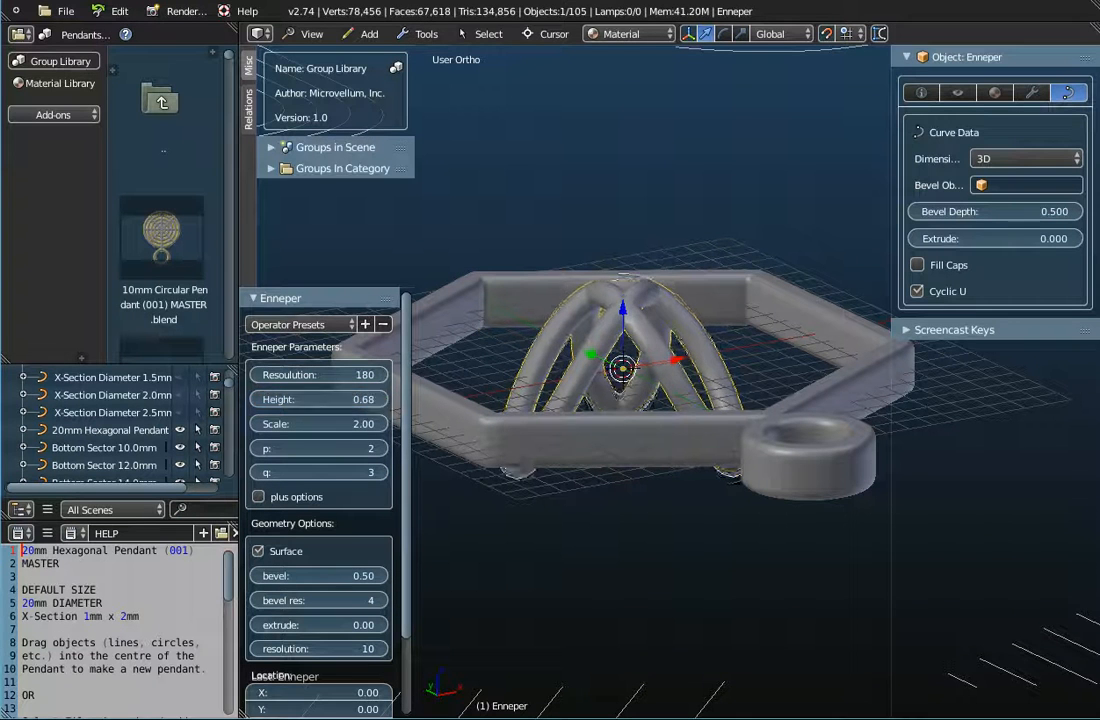
Flatten the Enneper curve by setting its height to 0.
mouse_move(255, 398)
left_mouse_down()
mouse_move(221, 402)
mouse_move(257, 403)
left_mouse_up()
left_click(257, 403)
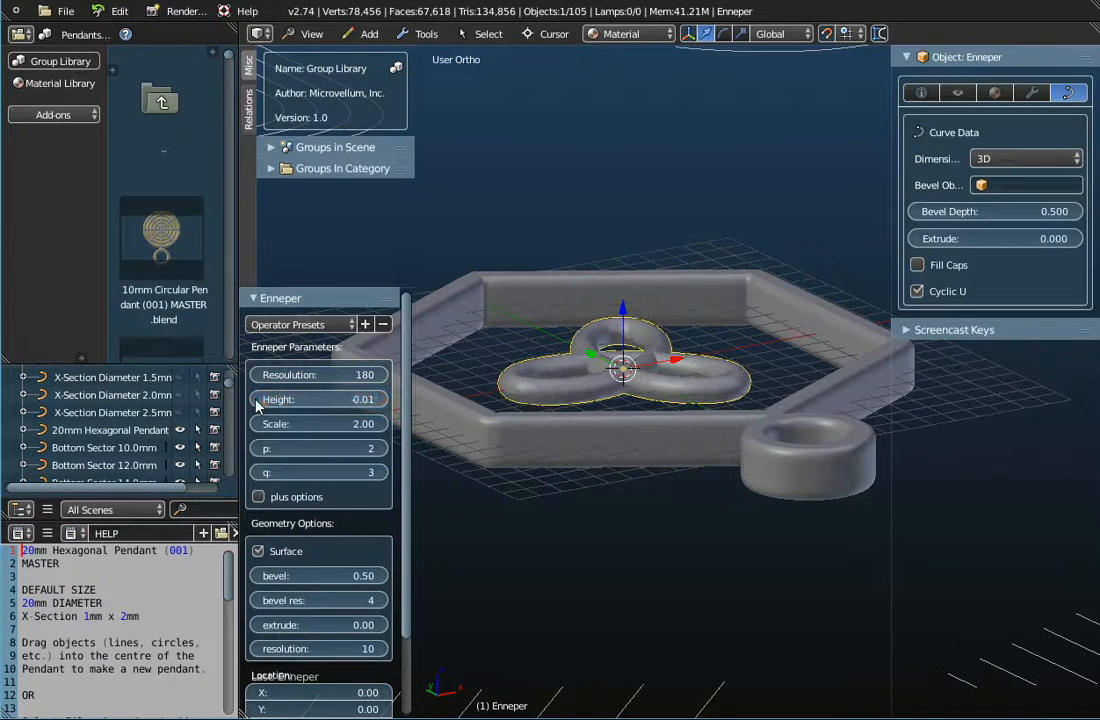
left_click(336, 401)
type("0")
key("Return")
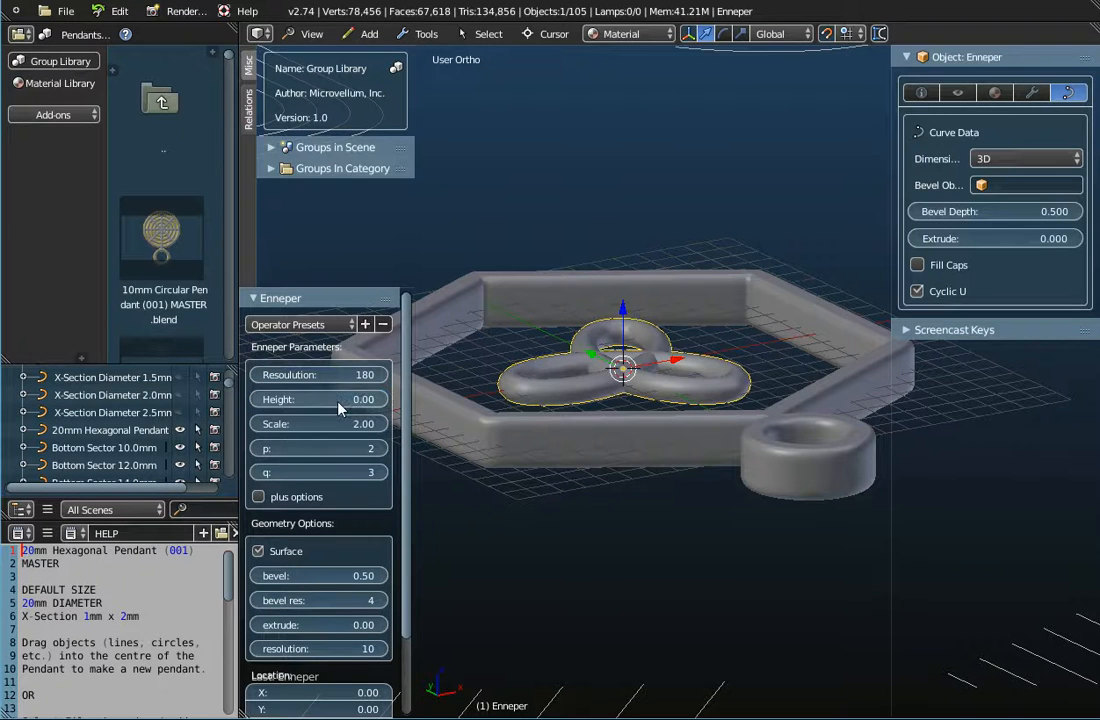
Enlarge the flat Enneper curve inside the hexagon by setting its scale to 2.39.
middle_click_drag(533, 360, 525, 442)
scroll(621, 400, "up", 3)
middle_click_drag(621, 421, 434, 405)
scroll(630, 308, "up", 3)
scroll(632, 300, "down", 6)
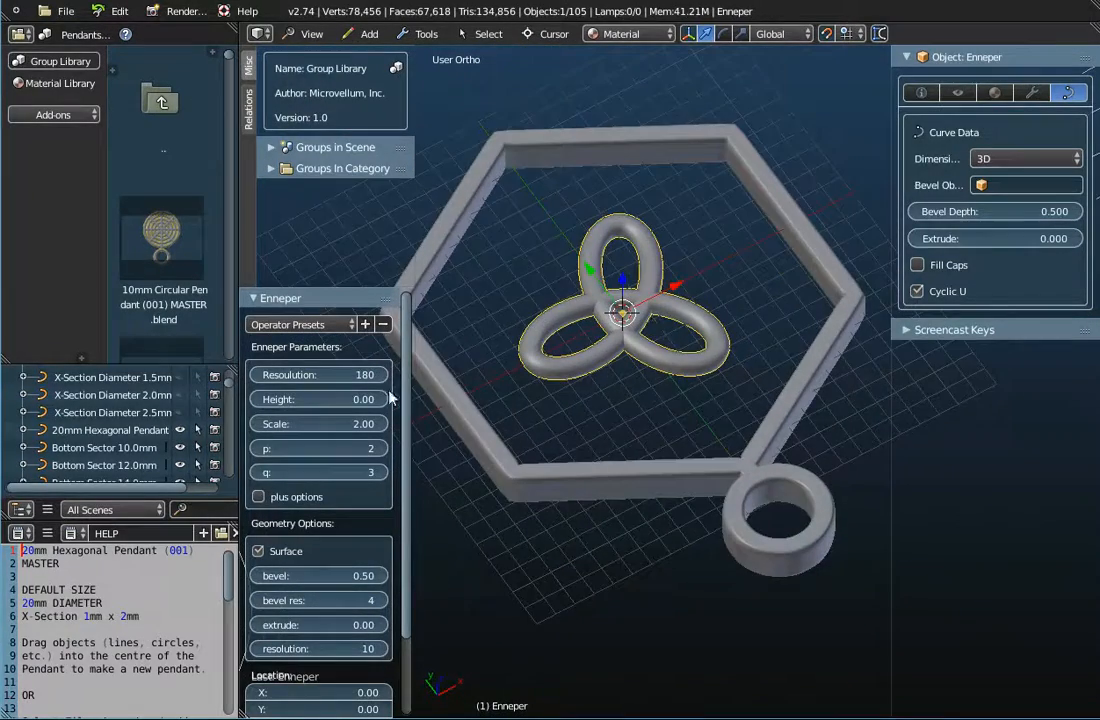
middle_click_drag(611, 422, 622, 345)
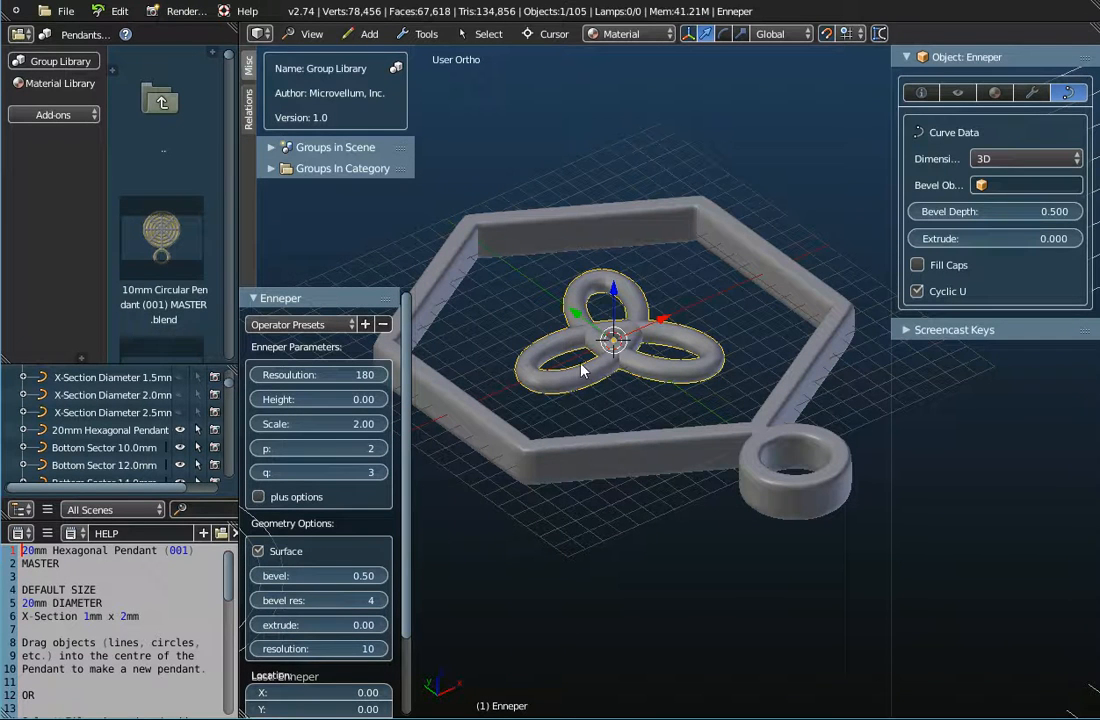
left_click_drag(384, 428, 422, 428)
middle_click_drag(560, 330, 487, 391)
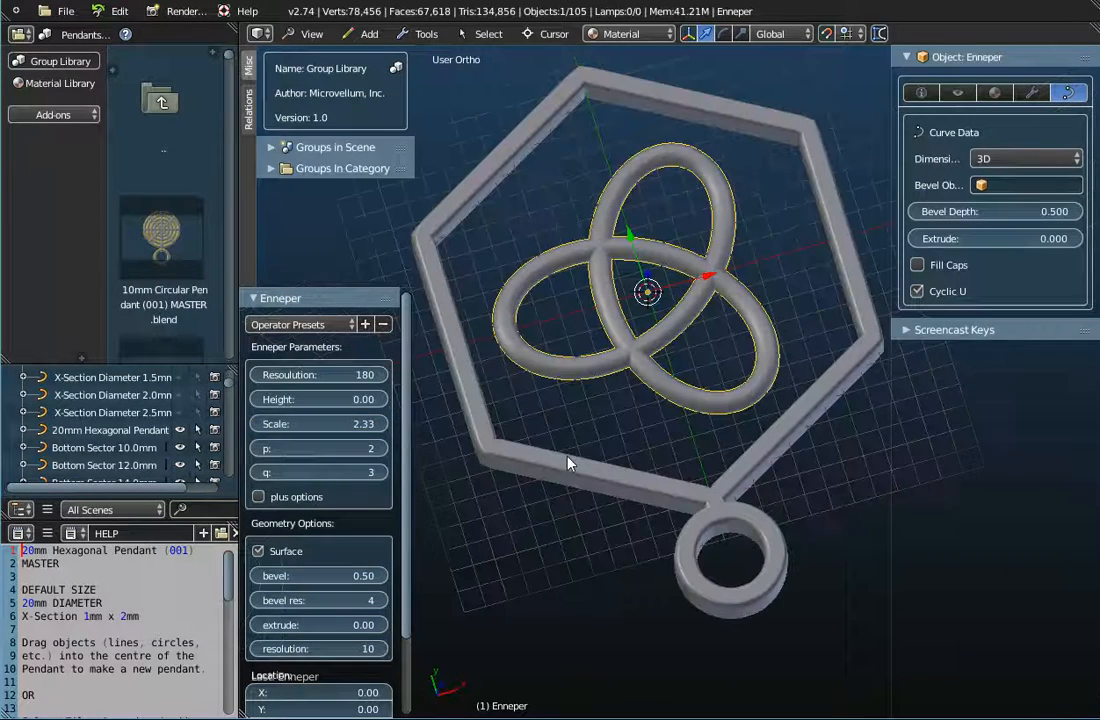
left_click(385, 425)
left_click(385, 425)
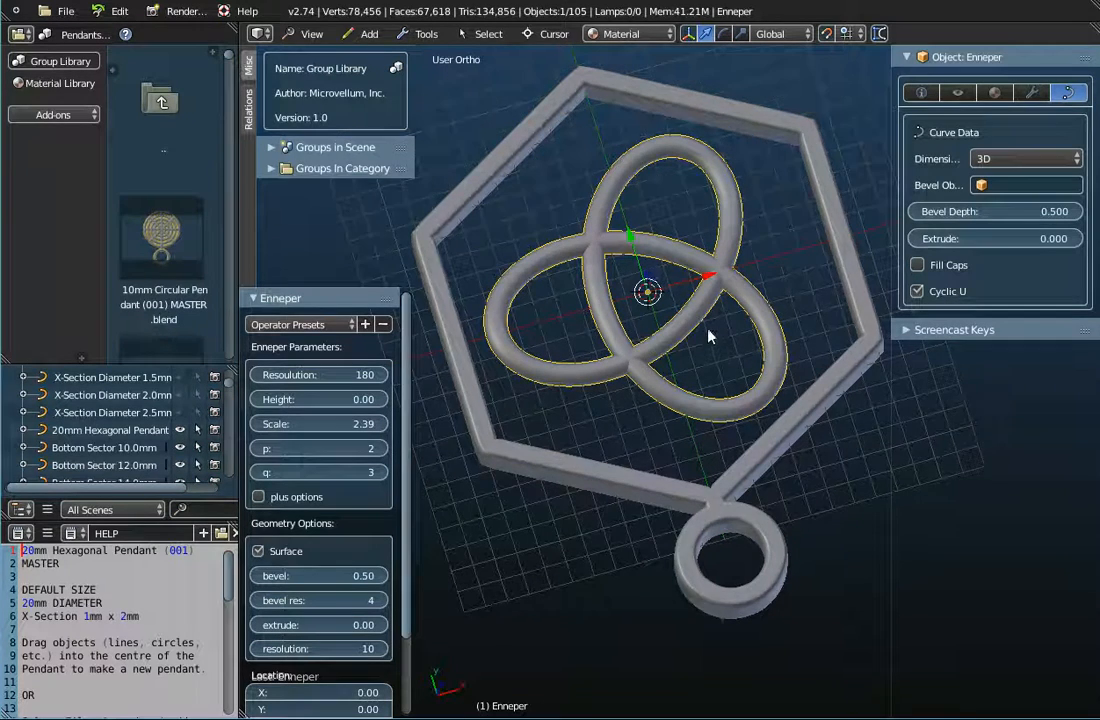
middle_click_drag(706, 339, 688, 358)
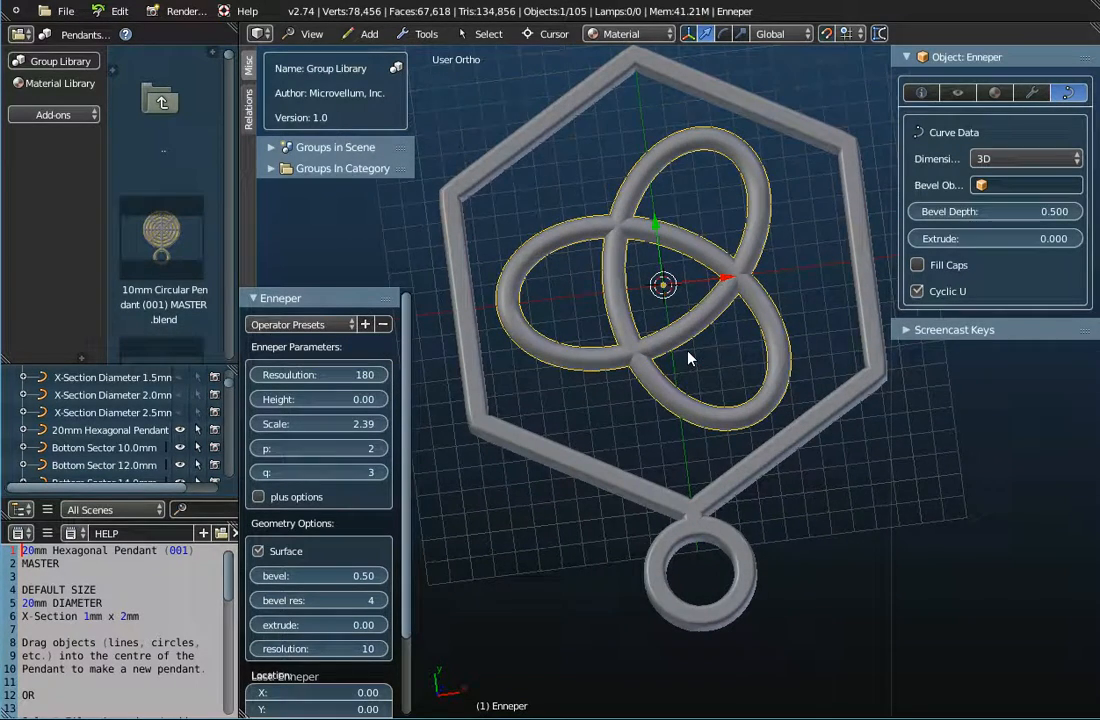
Try p at 4 and q at 5 on the Enneper curve, and return p to 2.
scroll(668, 307, "down", 2)
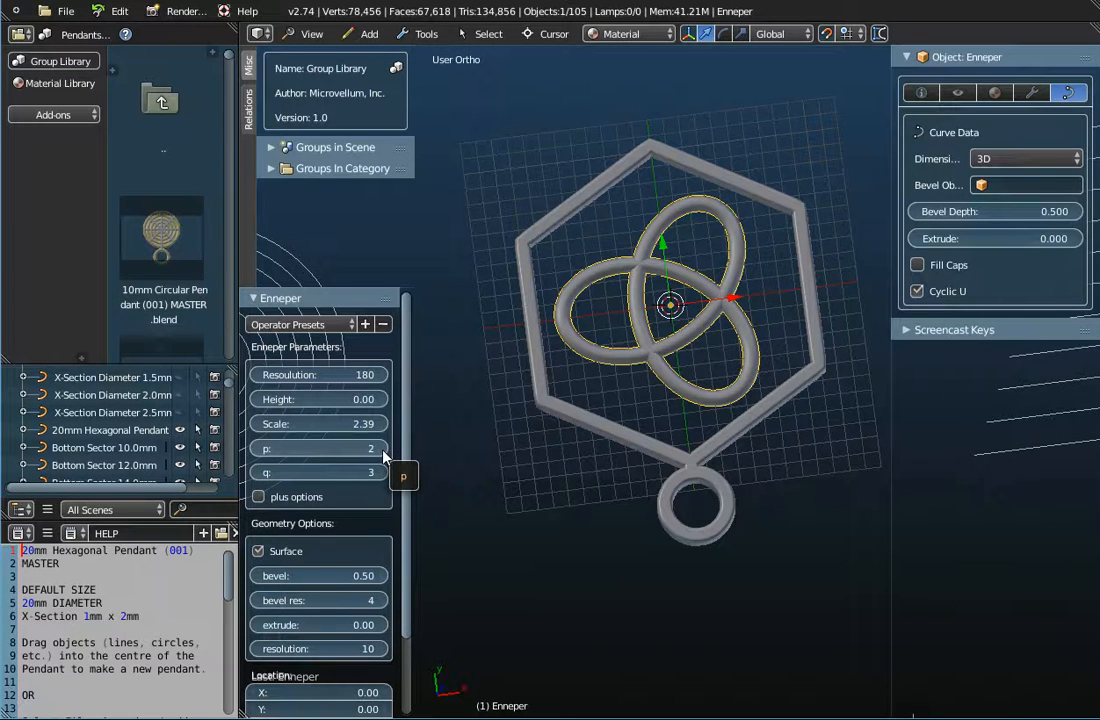
left_click(383, 450)
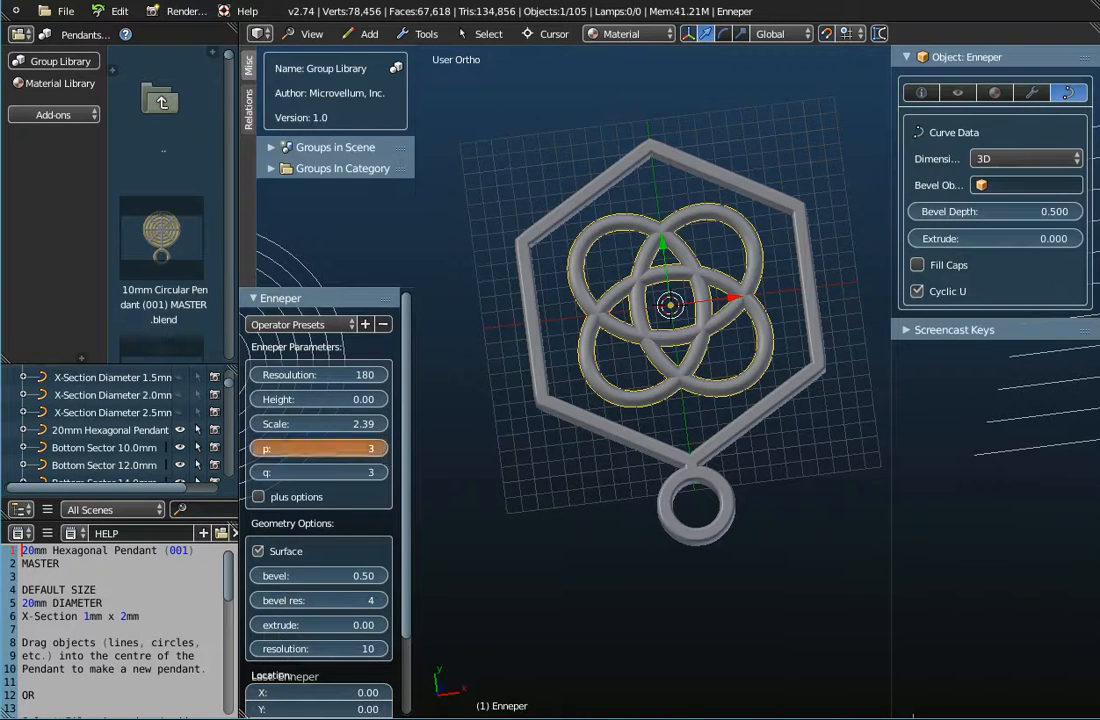
left_click(383, 450)
left_click(380, 476)
type("6")
key("Return")
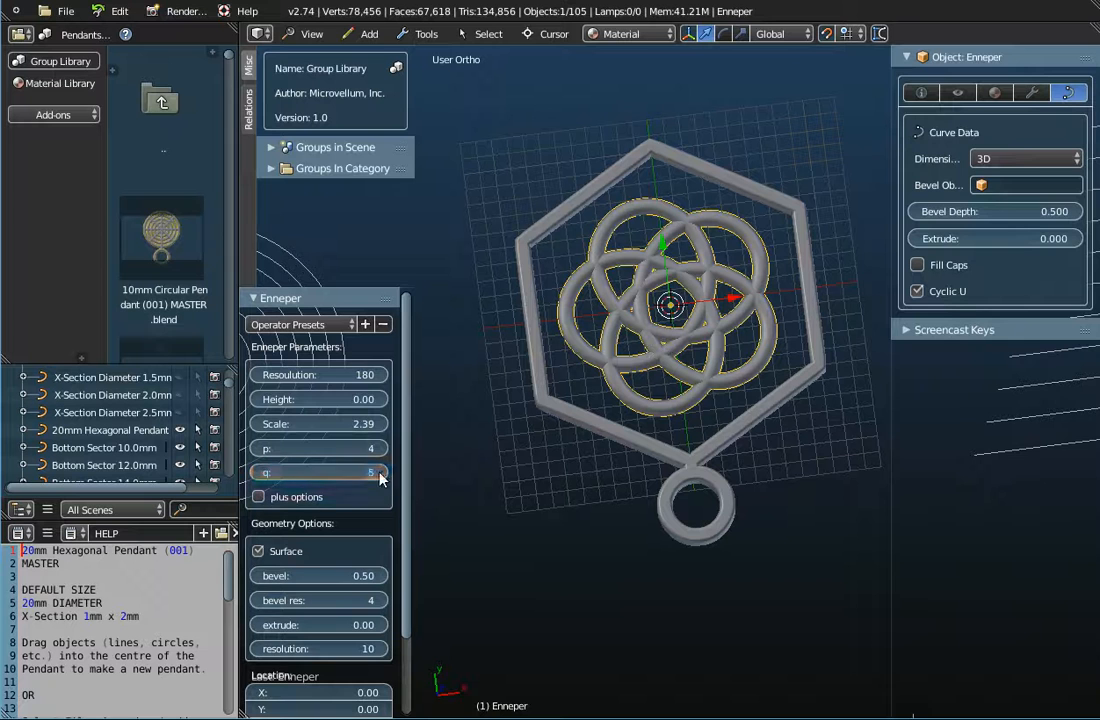
left_click(258, 473)
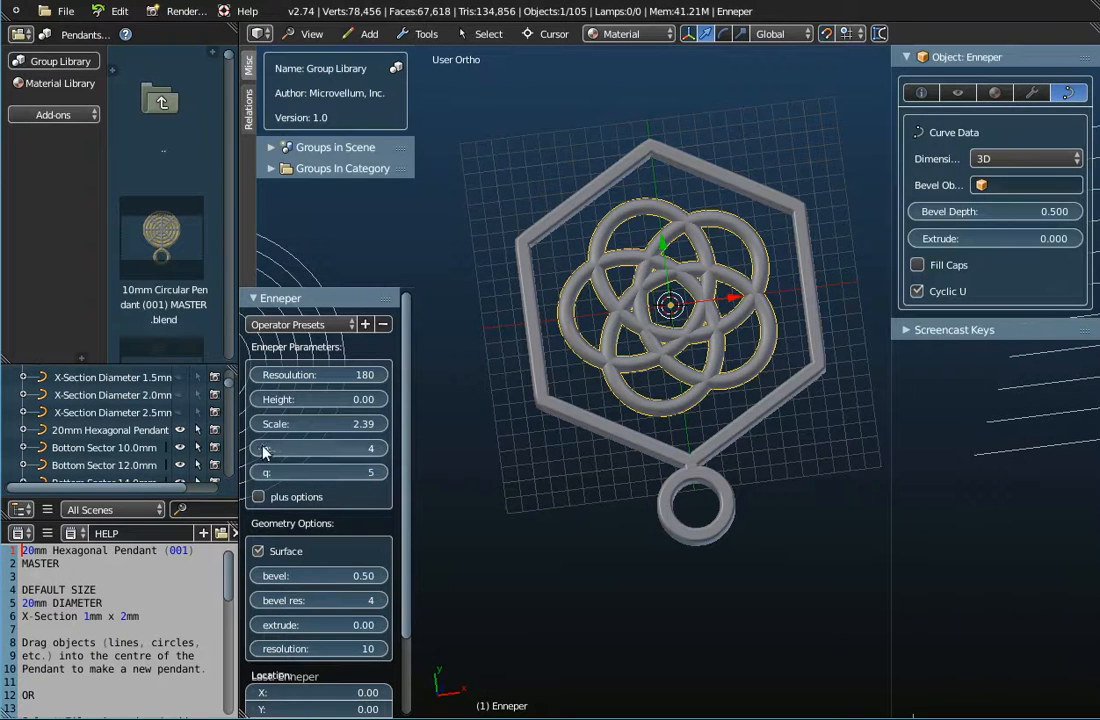
left_click(260, 448)
left_click(260, 448)
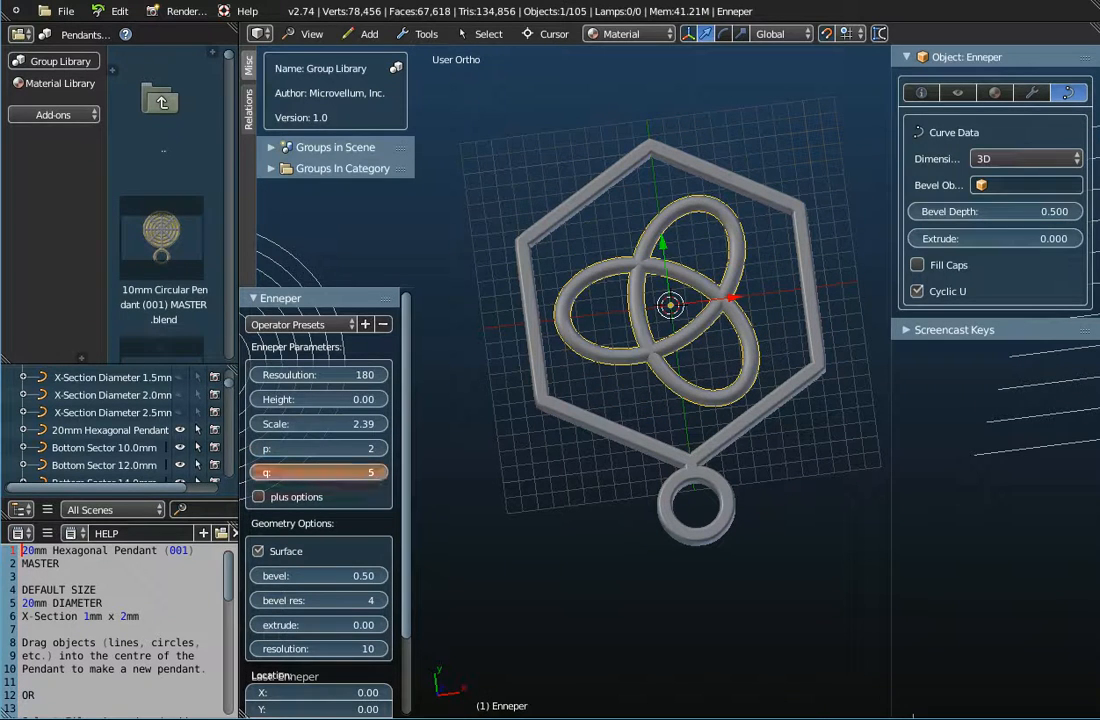
Try a height of 0.69 on the Enneper curve with q raised to 14.
left_click_drag(381, 475, 442, 476)
middle_click_drag(656, 463, 630, 405)
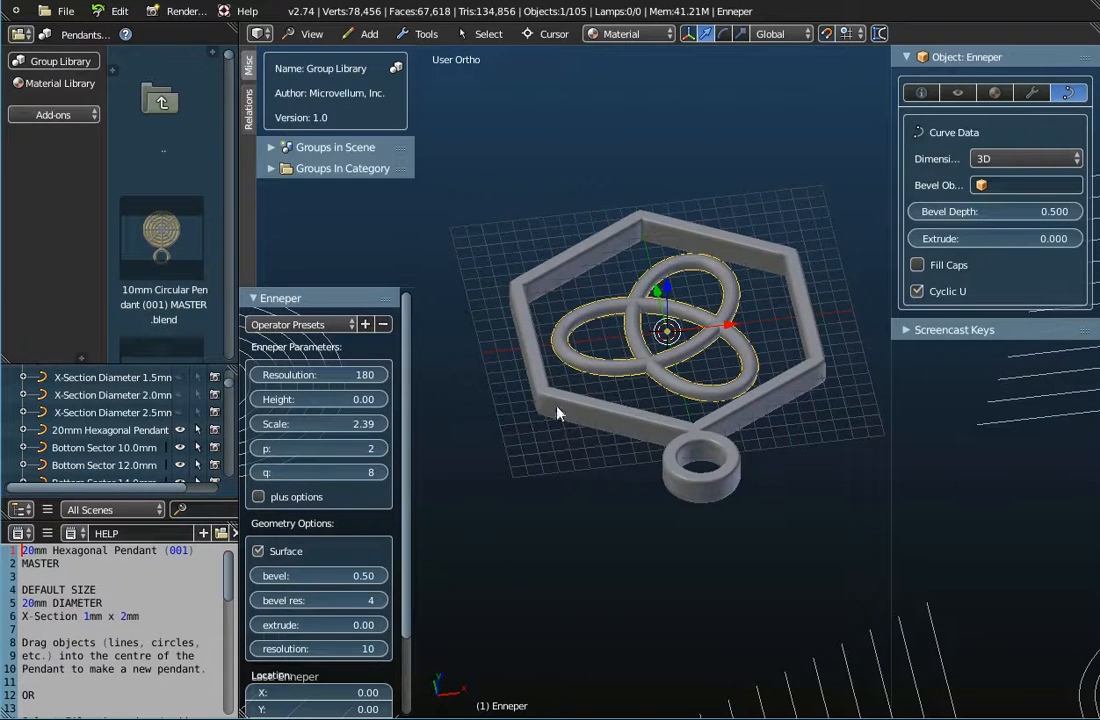
left_click_drag(337, 399, 412, 399)
mouse_move(385, 474)
left_mouse_down()
mouse_move(400, 474)
mouse_move(386, 476)
left_mouse_up()
left_click(386, 476)
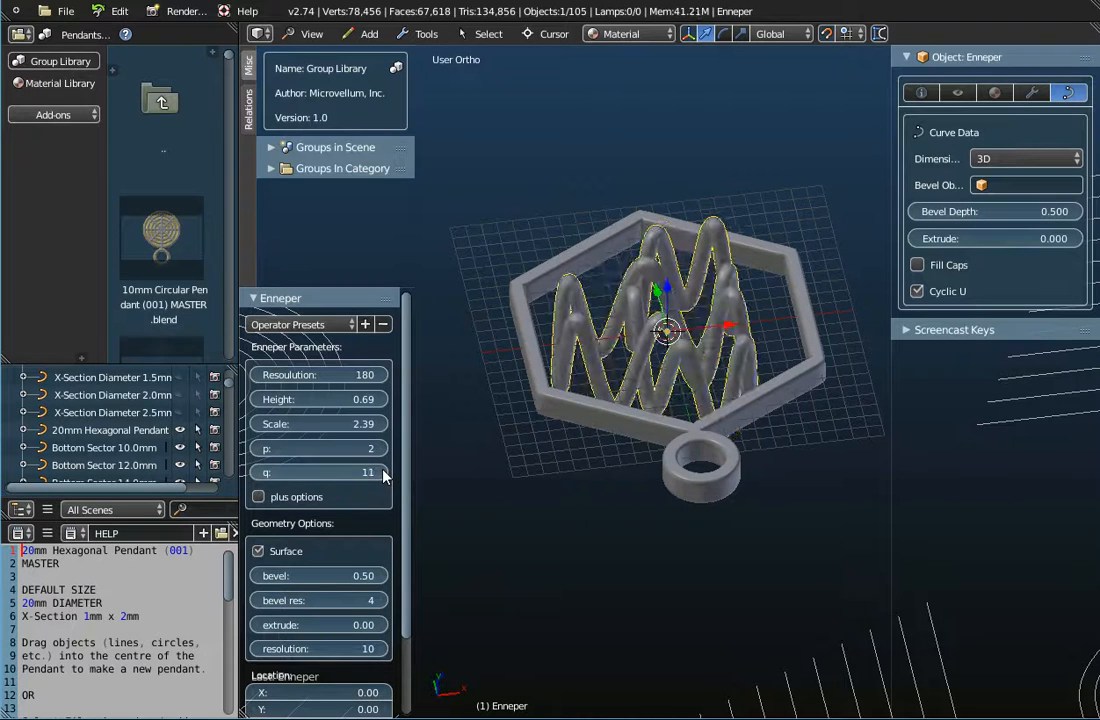
left_click(386, 476)
left_click(385, 474)
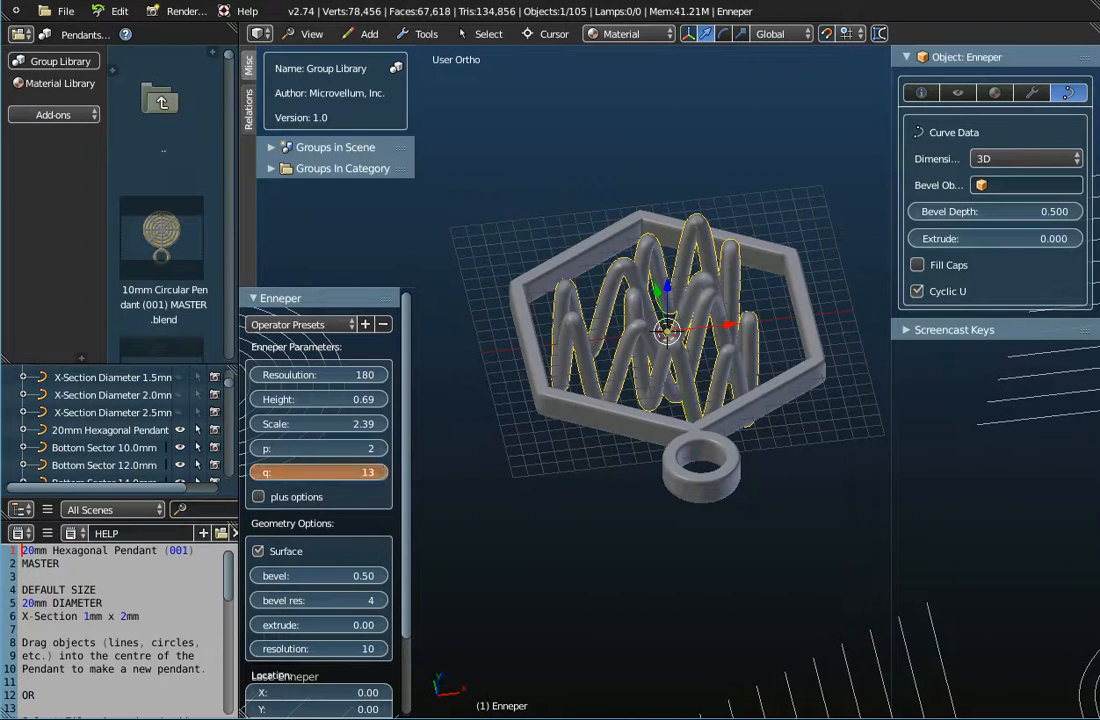
left_click(385, 474)
Return the Enneper curve's height to 0 and its q parameter to 3.
left_click(330, 400)
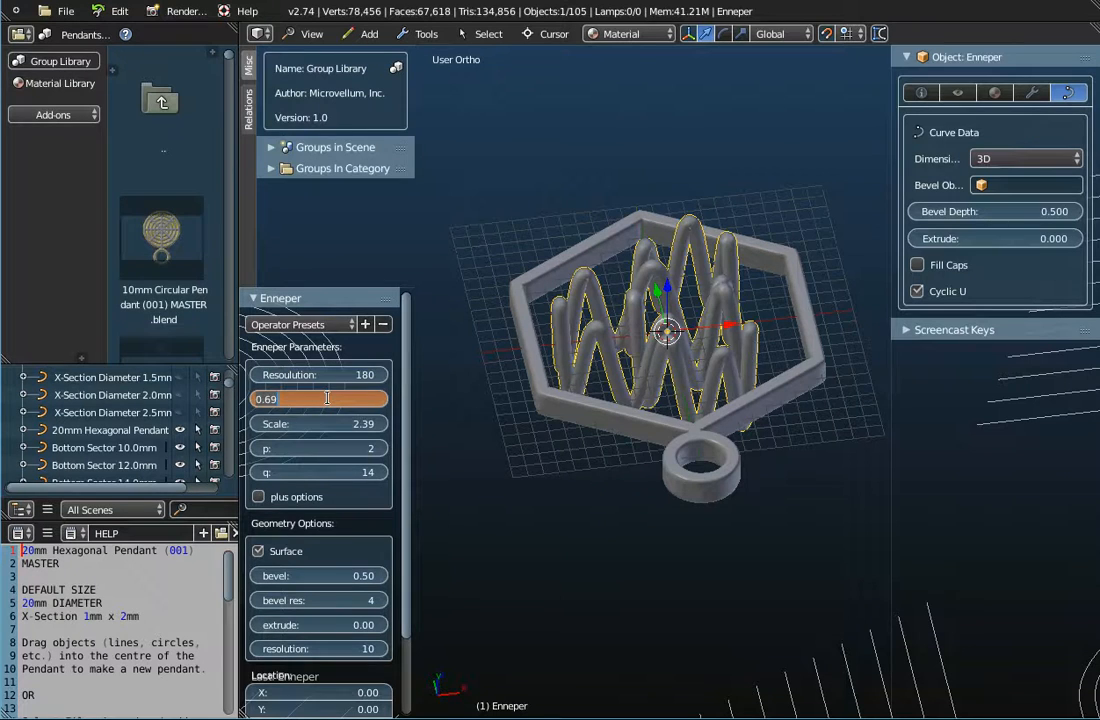
type("0")
key("Return")
left_click(257, 474)
left_click(256, 474)
left_click(256, 474)
left_click(256, 474)
left_click(256, 474)
left_click(256, 474)
left_click(256, 474)
left_click(256, 474)
left_click(256, 474)
left_click(256, 474)
left_click(256, 474)
middle_click_drag(676, 390, 655, 482)
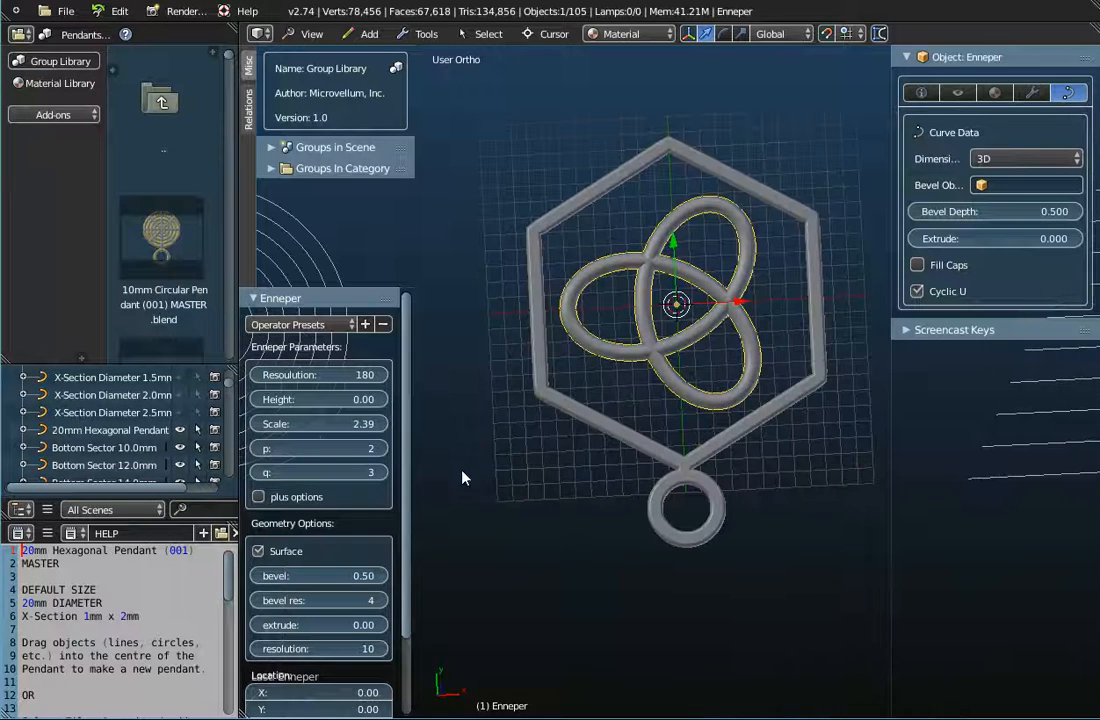
Increase the Enneper curve's p parameter to 6 for a denser pattern of interlaced loops.
left_click(381, 452)
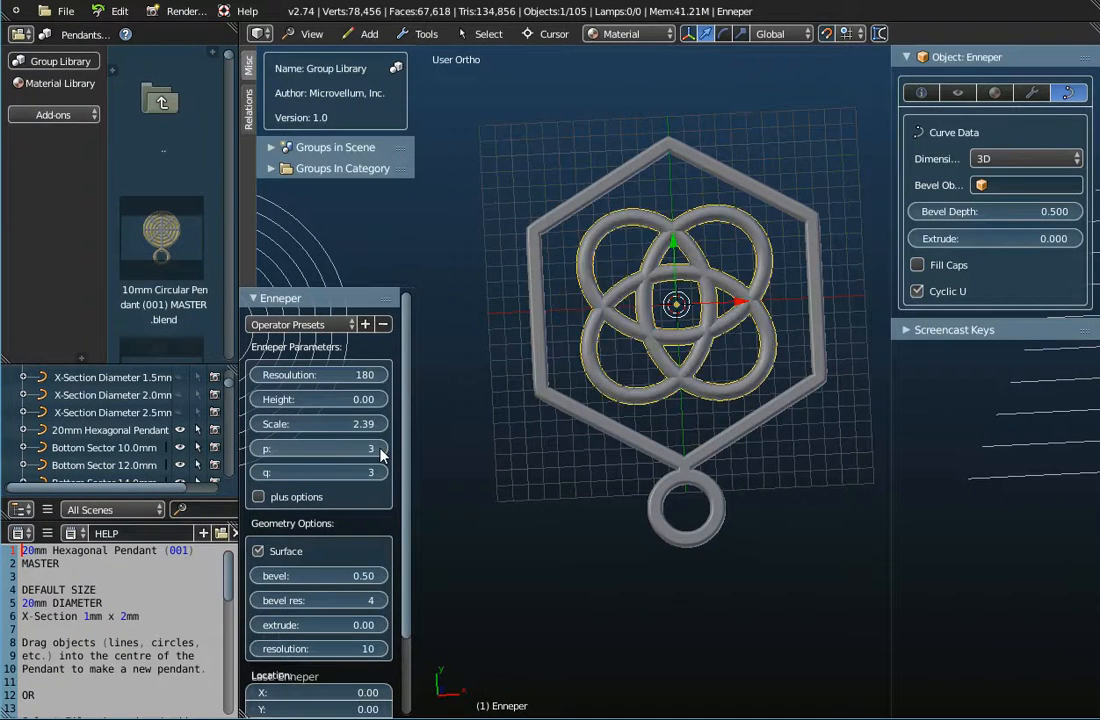
left_click(381, 452)
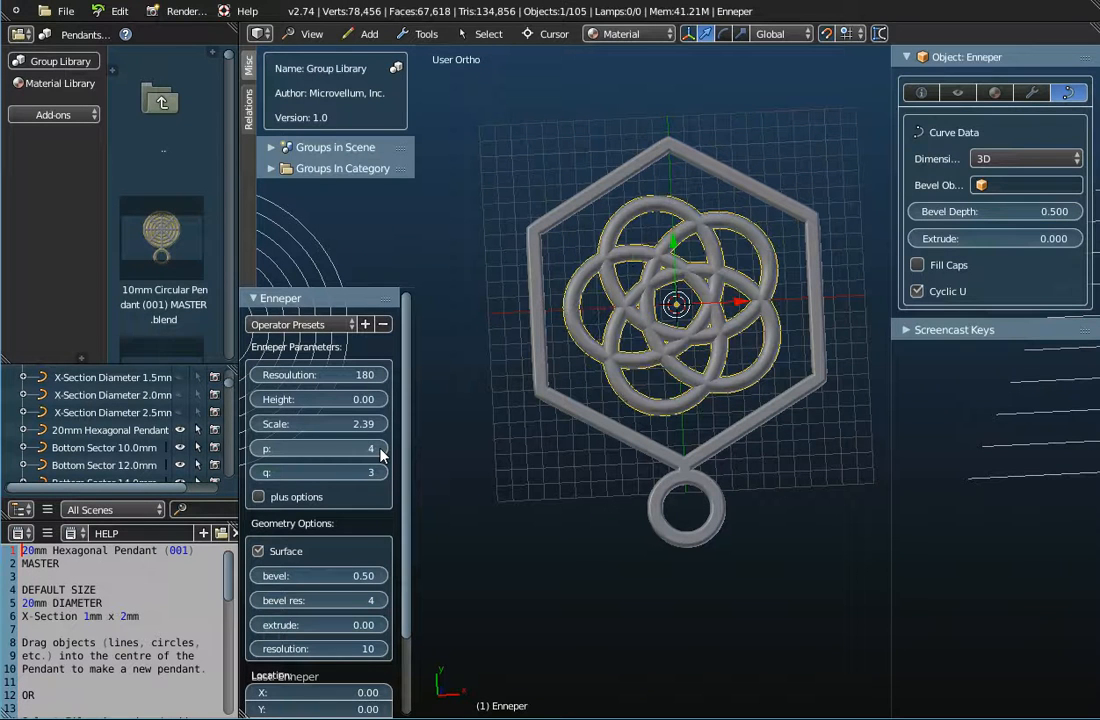
left_click(381, 452)
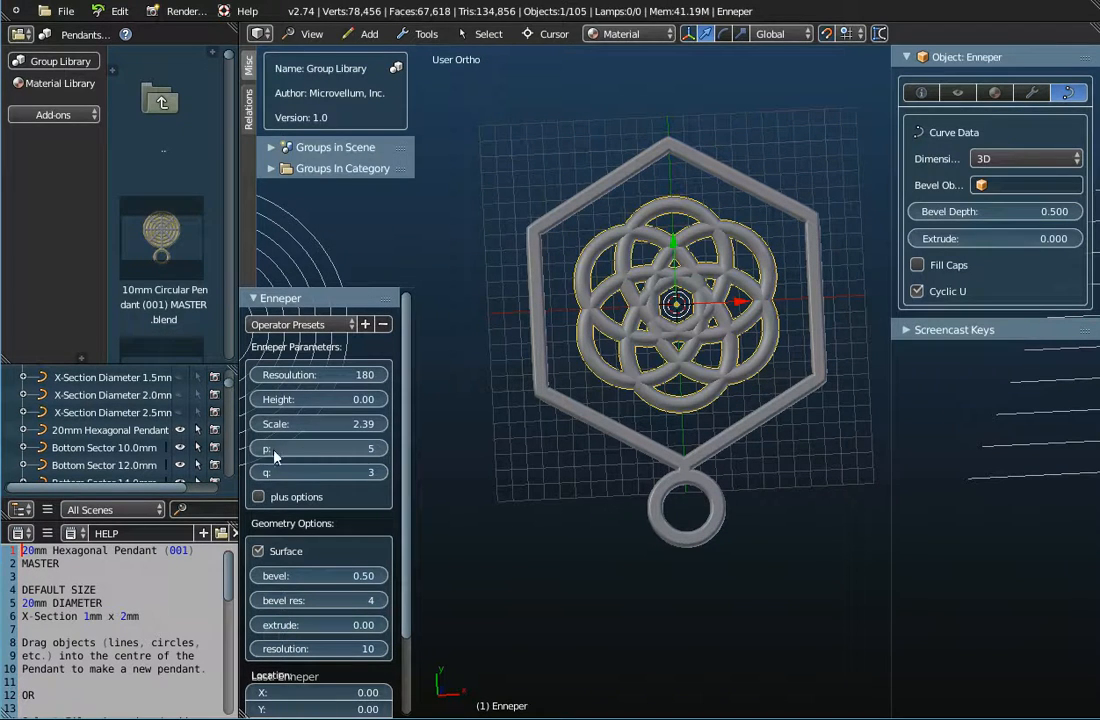
left_click(381, 452)
Measure the thickness of the Enneper curve's outer strand with the ruler, and exit the ruler.
scroll(703, 341, "up", 3)
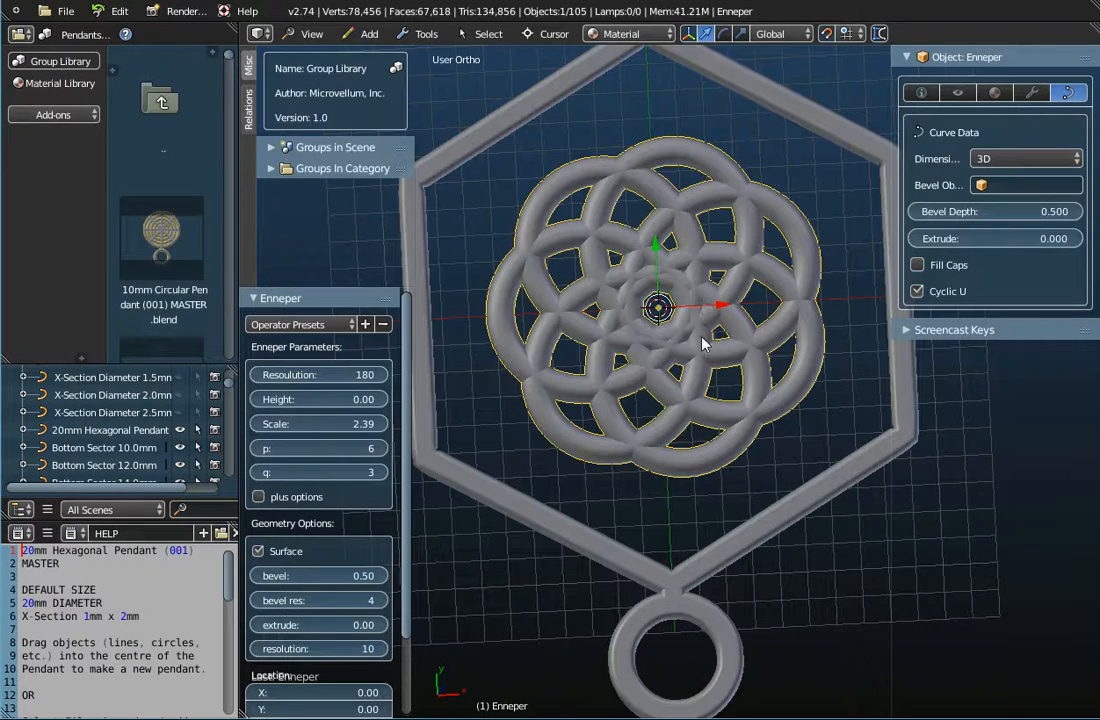
scroll(703, 341, "down", 5)
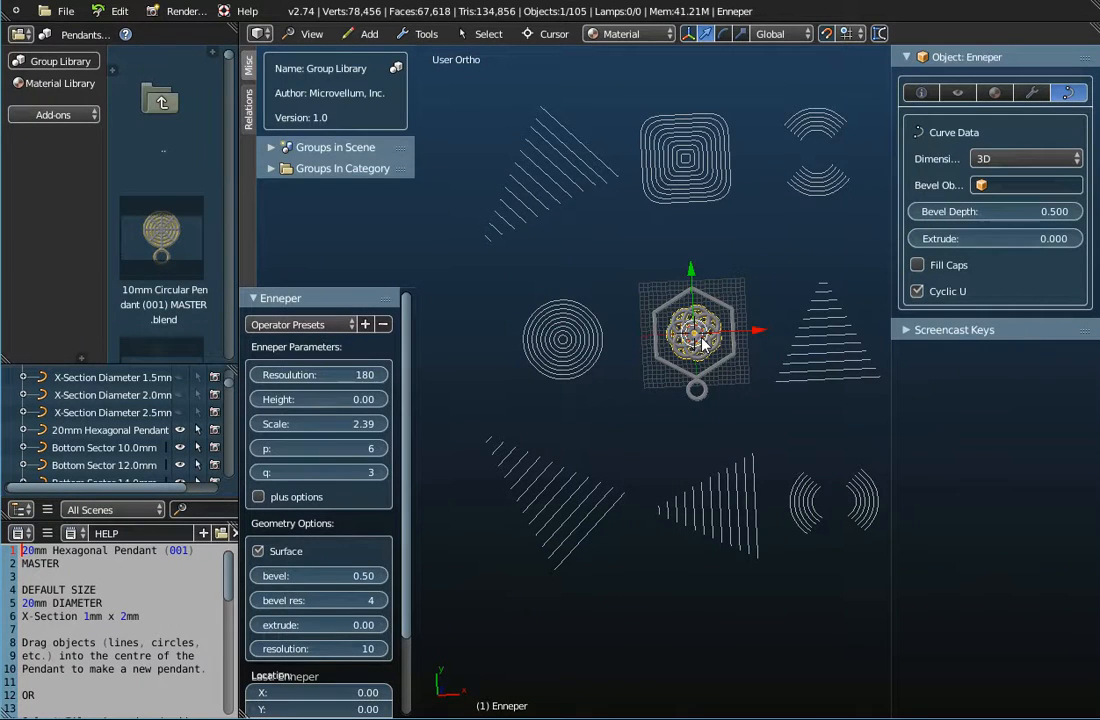
scroll(703, 343, "up", 8)
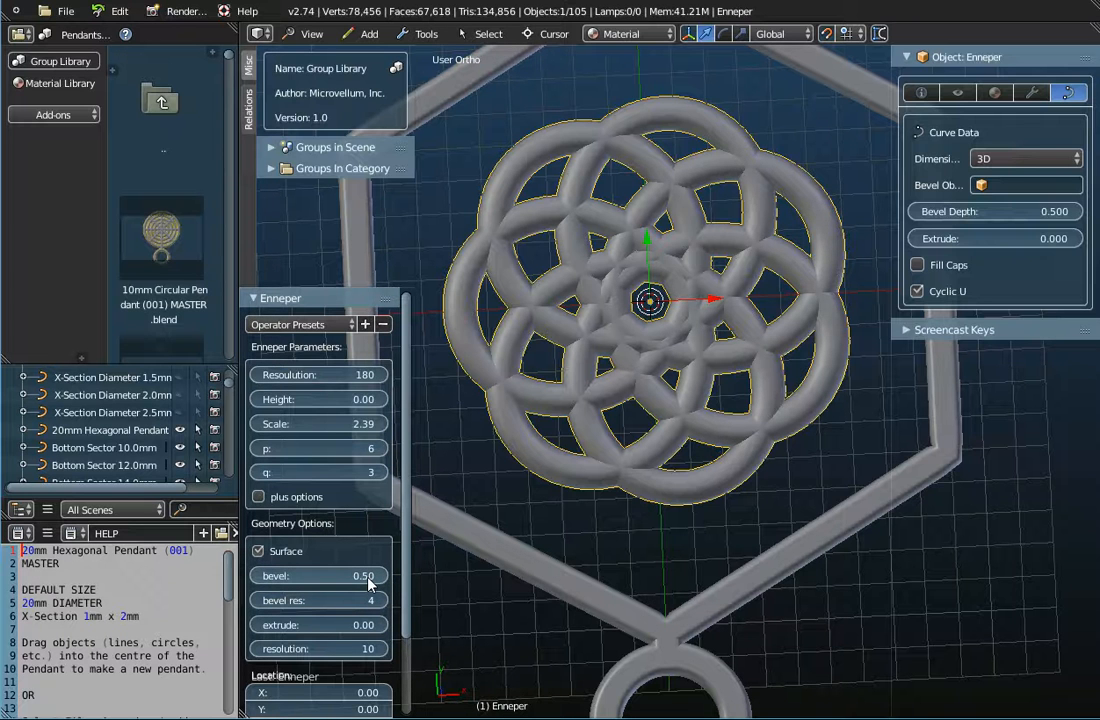
scroll(760, 216, "up", 5)
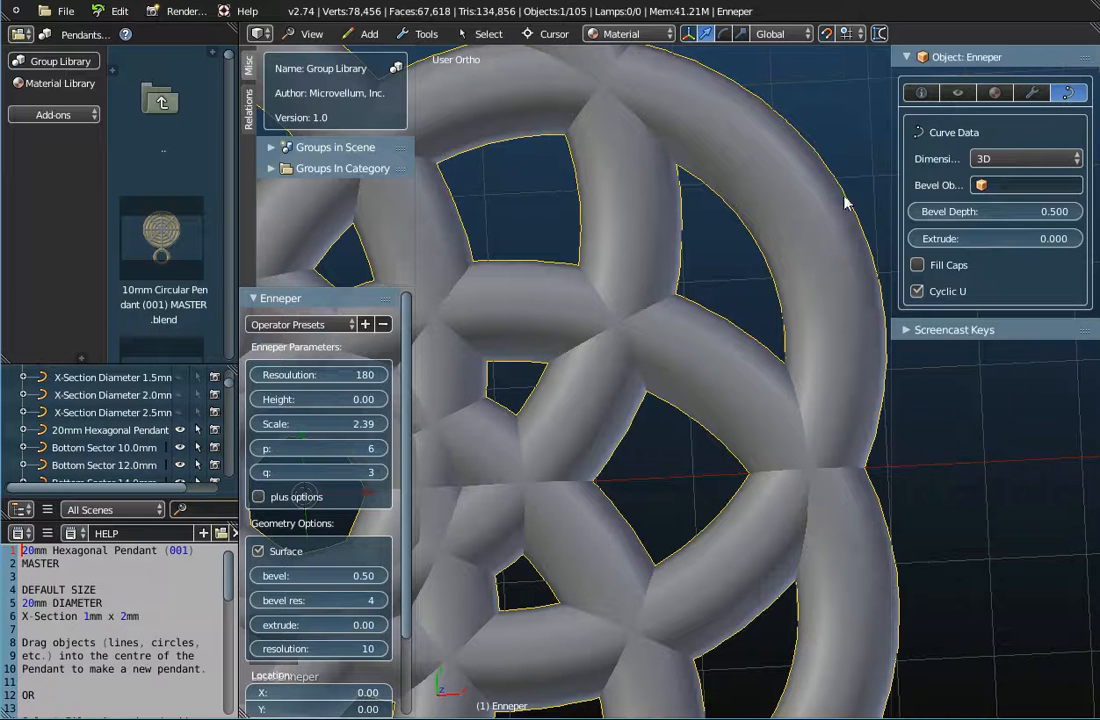
left_click(880, 35)
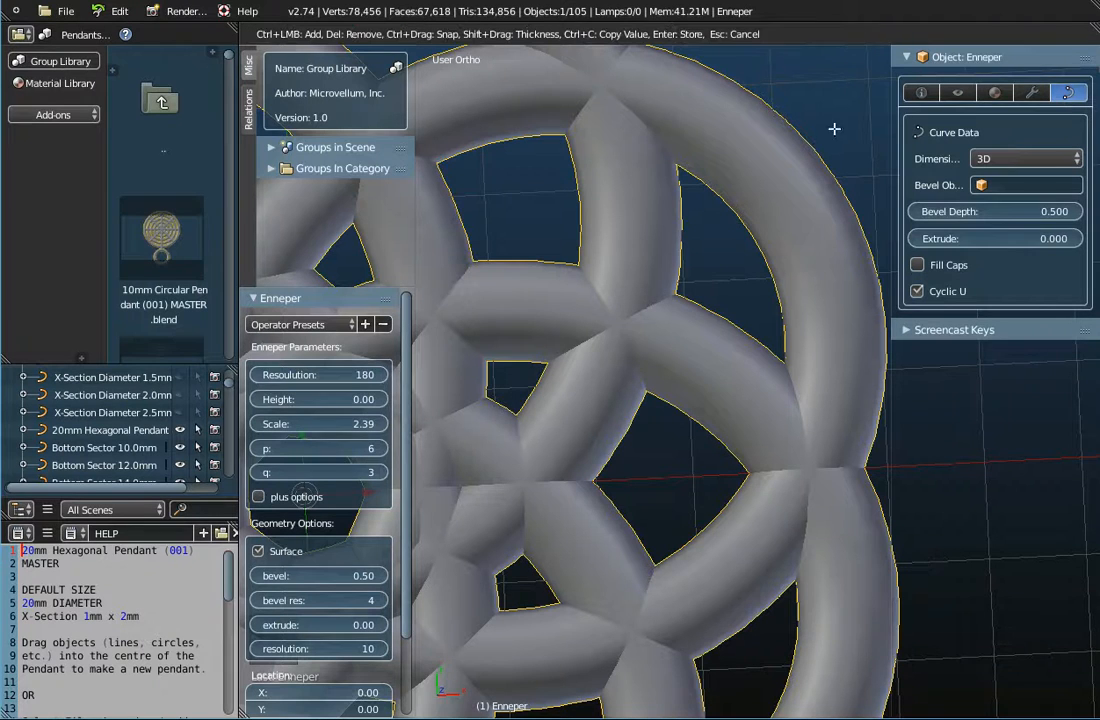
left_click_drag(754, 228, 839, 189)
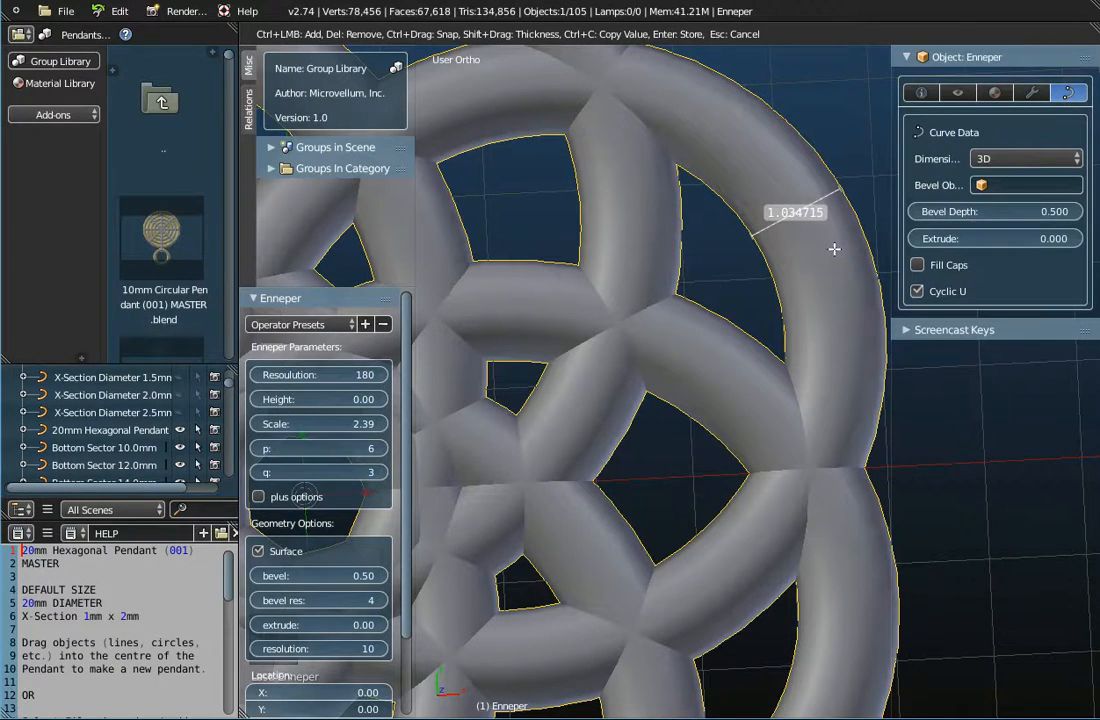
scroll(834, 249, "down", 2)
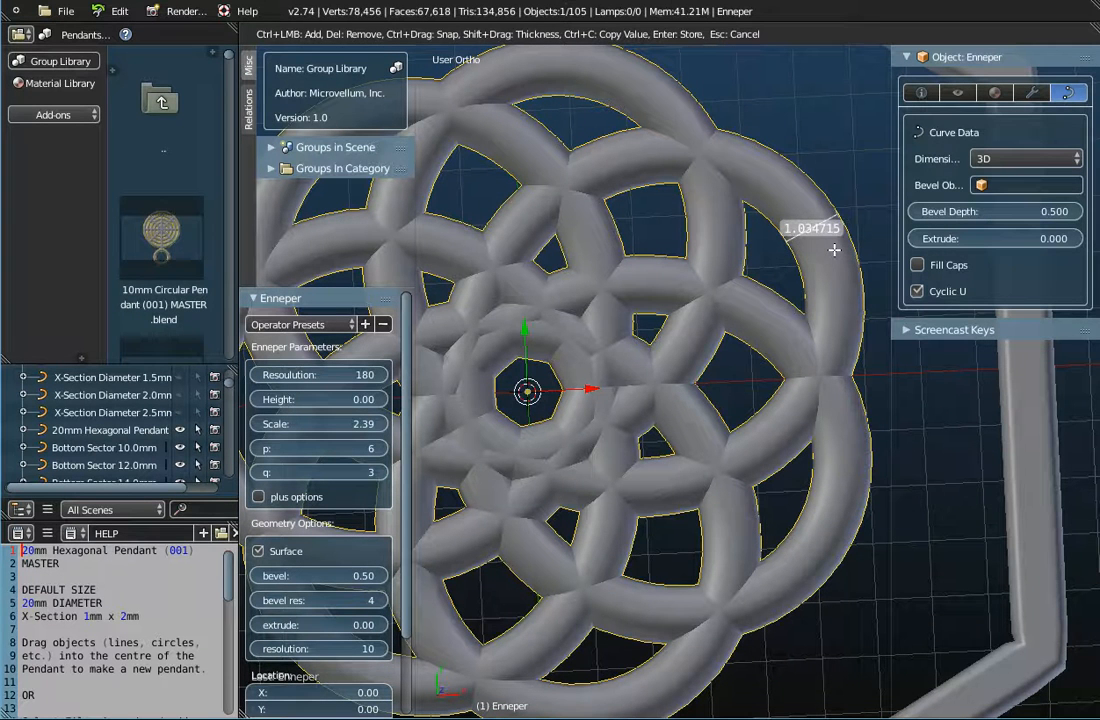
key("Escape")
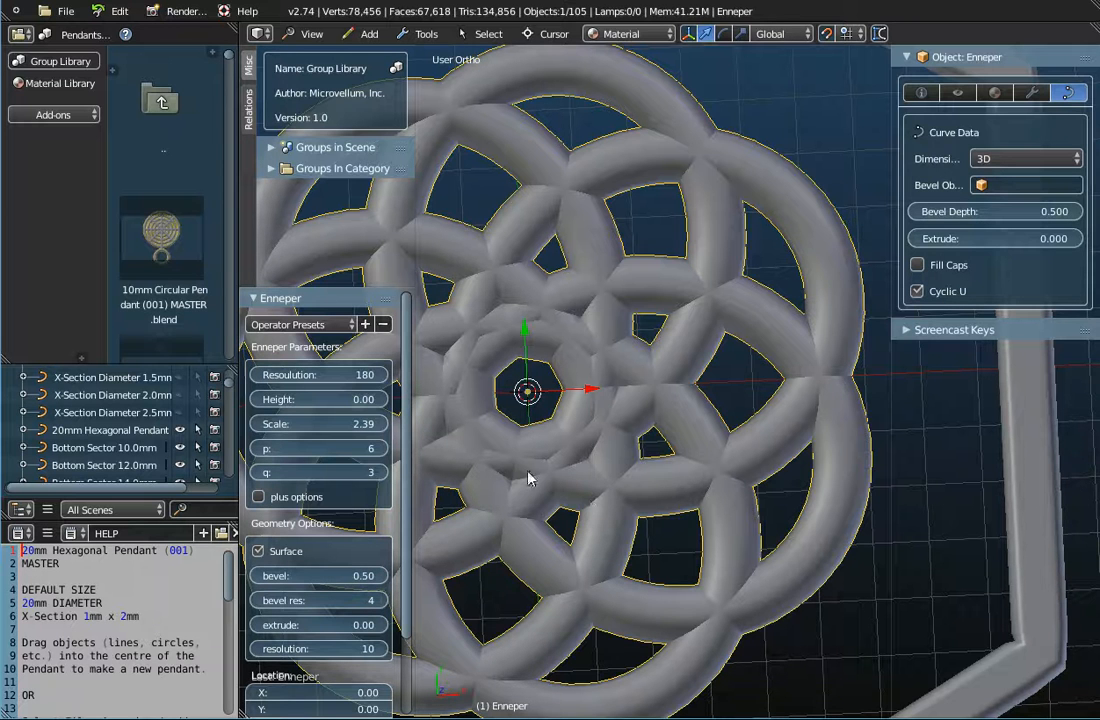
Measure the height of a small gap near the Enneper curve's centre with the ruler, and exit the ruler.
scroll(658, 450, "up", 3)
scroll(658, 450, "up", 2)
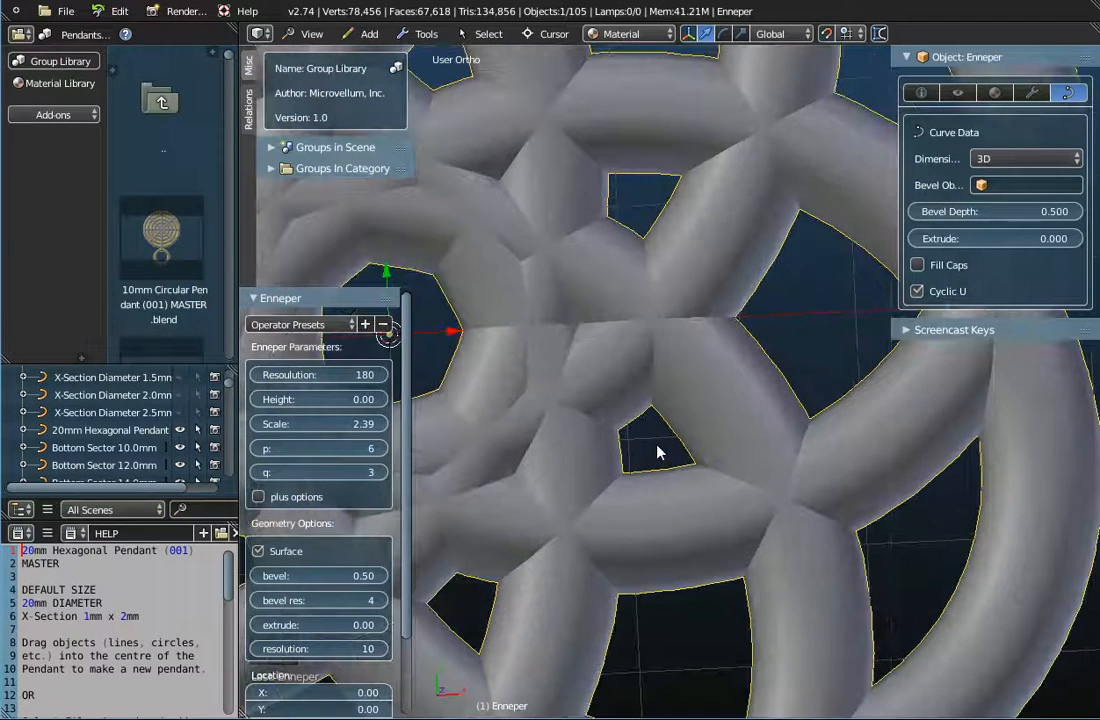
left_click(880, 34)
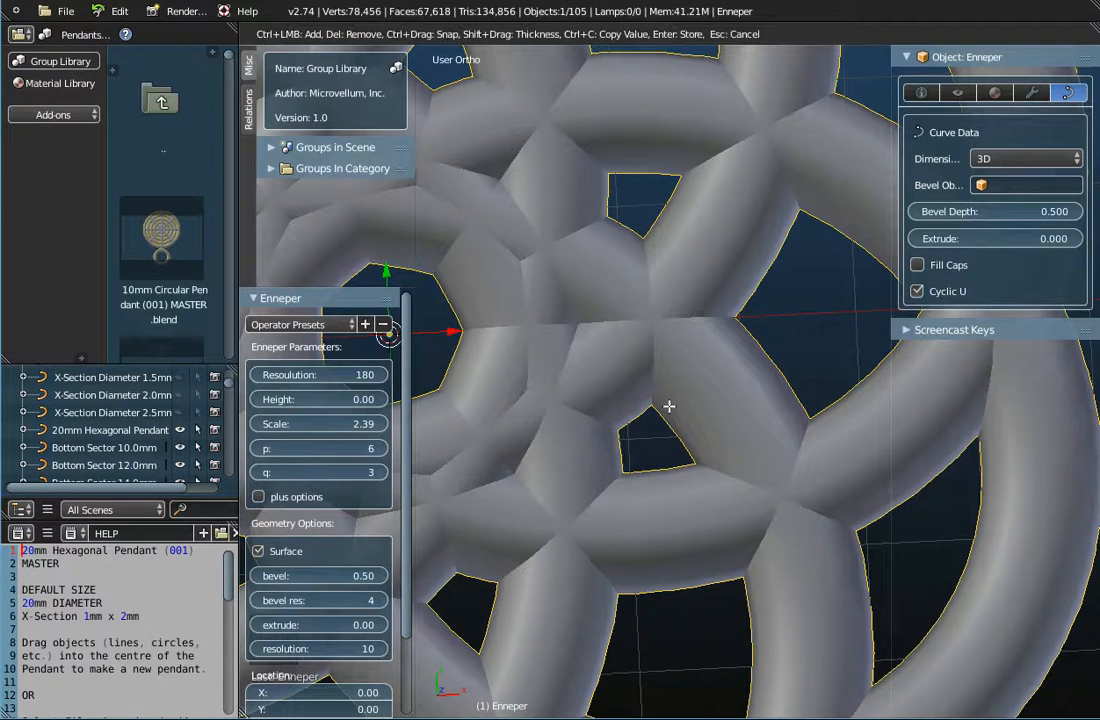
left_click_drag(656, 468, 639, 416)
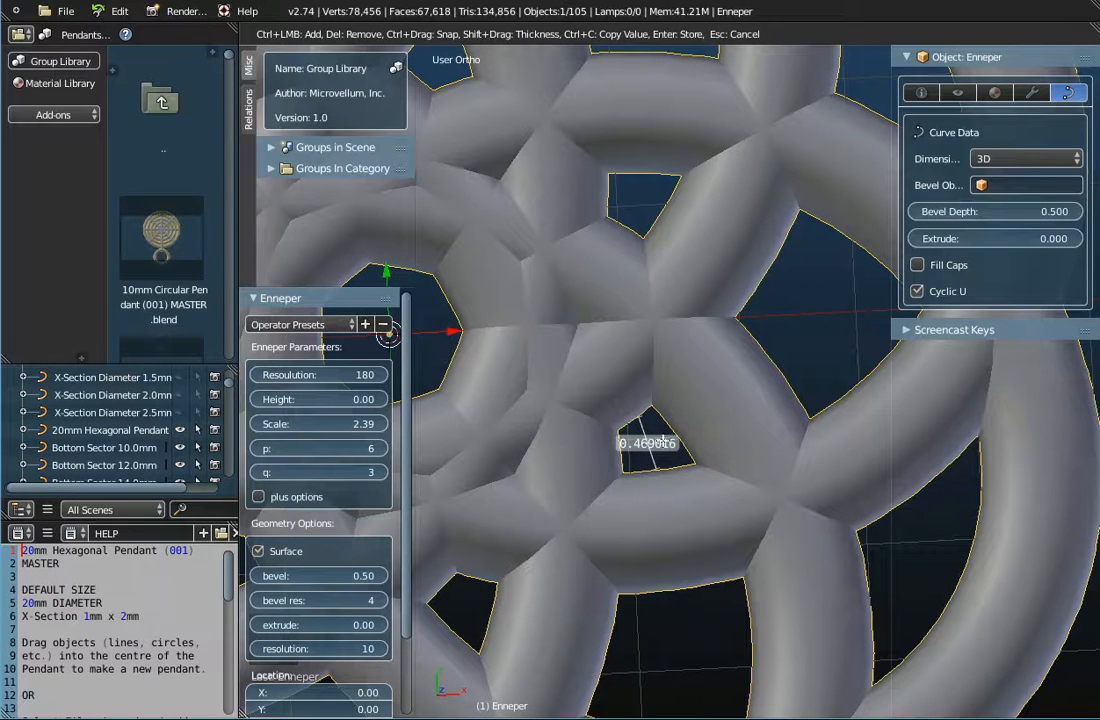
scroll(648, 450, "down", 5)
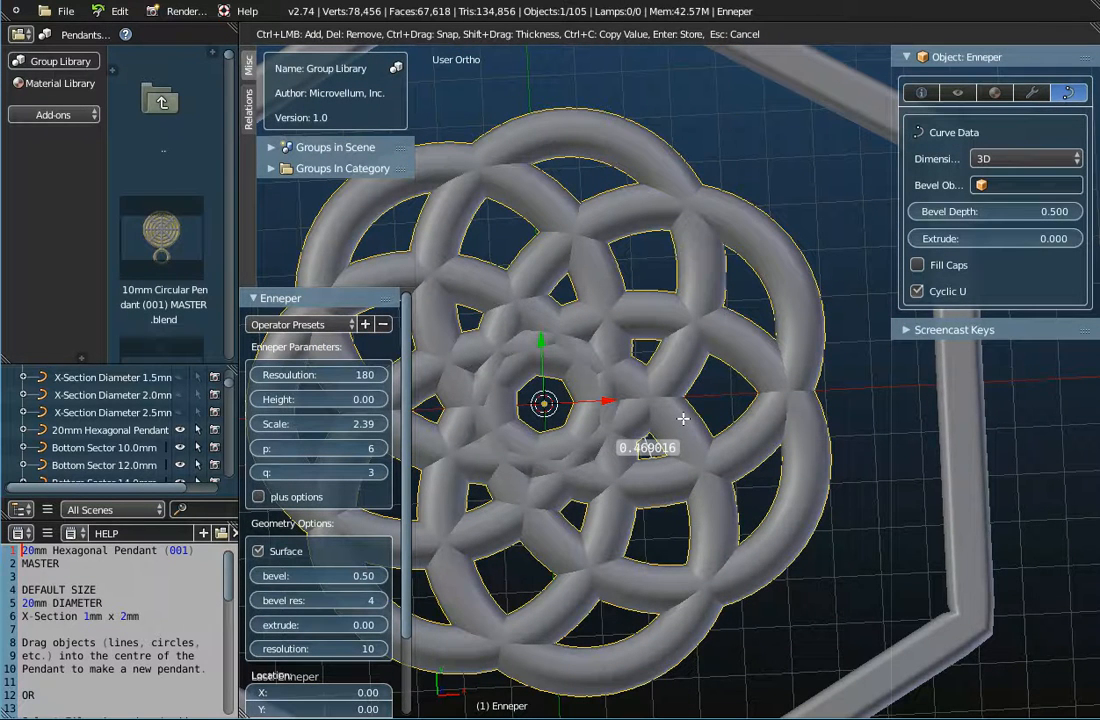
key("Escape")
left_click(955, 330)
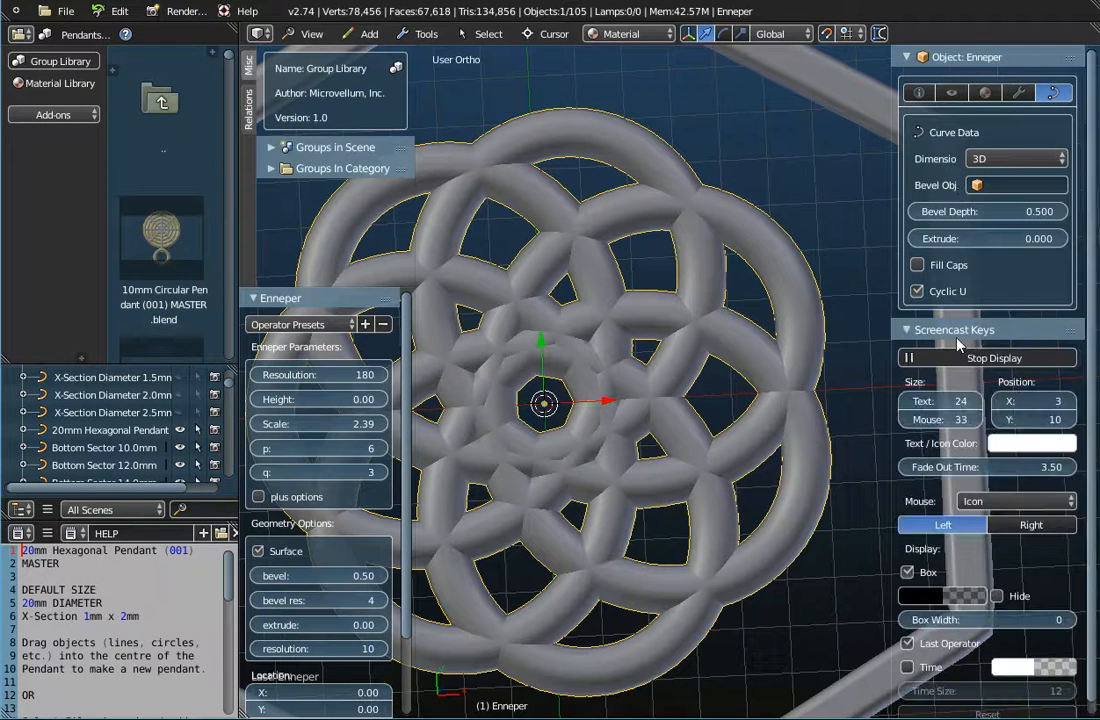
left_click(955, 330)
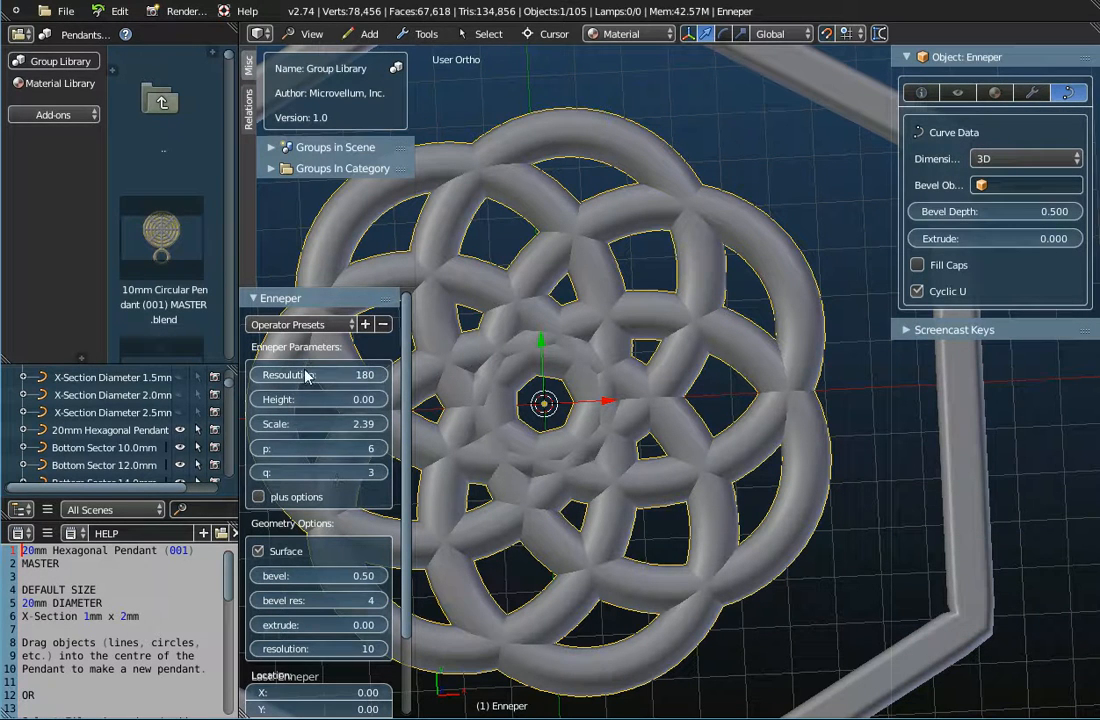
Try a p value of 7 on the Enneper curve and inspect the tiny gaps around its centre.
left_click(383, 453)
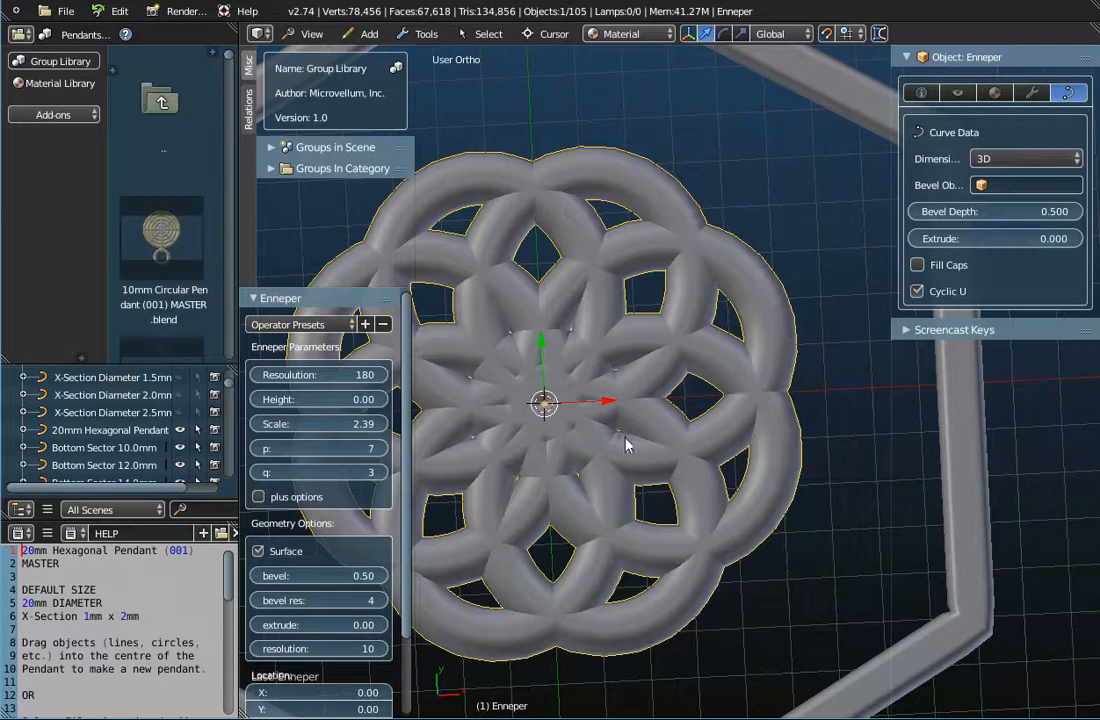
scroll(620, 435, "up", 5)
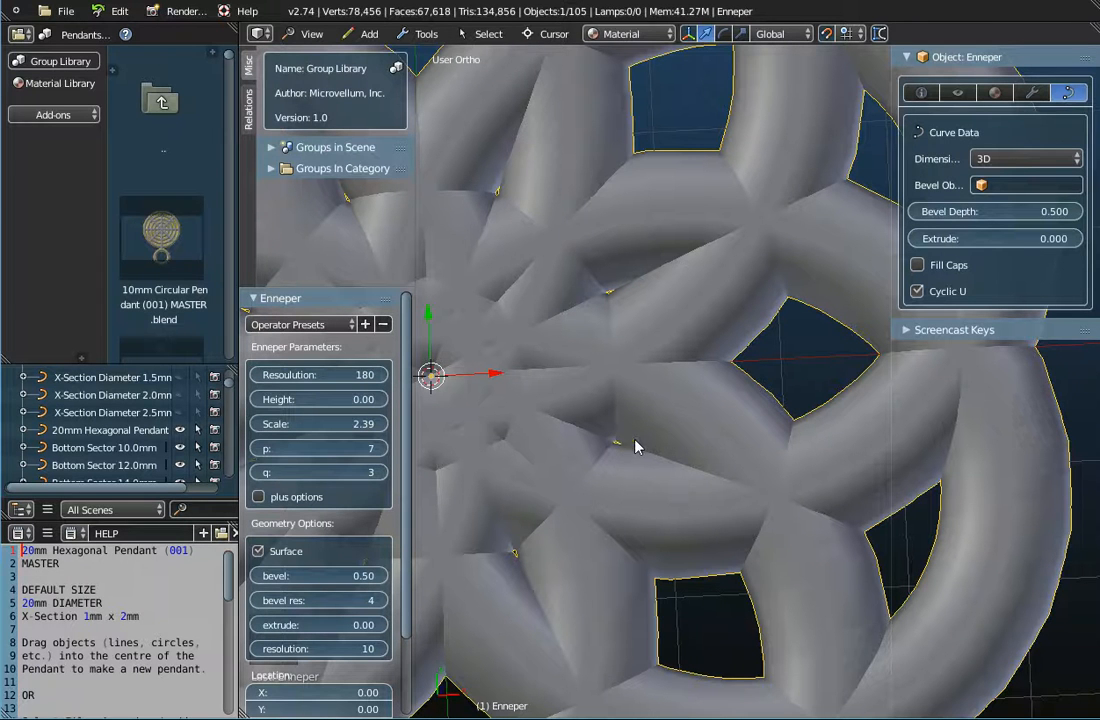
scroll(620, 449, "up", 2)
scroll(619, 449, "up", 4)
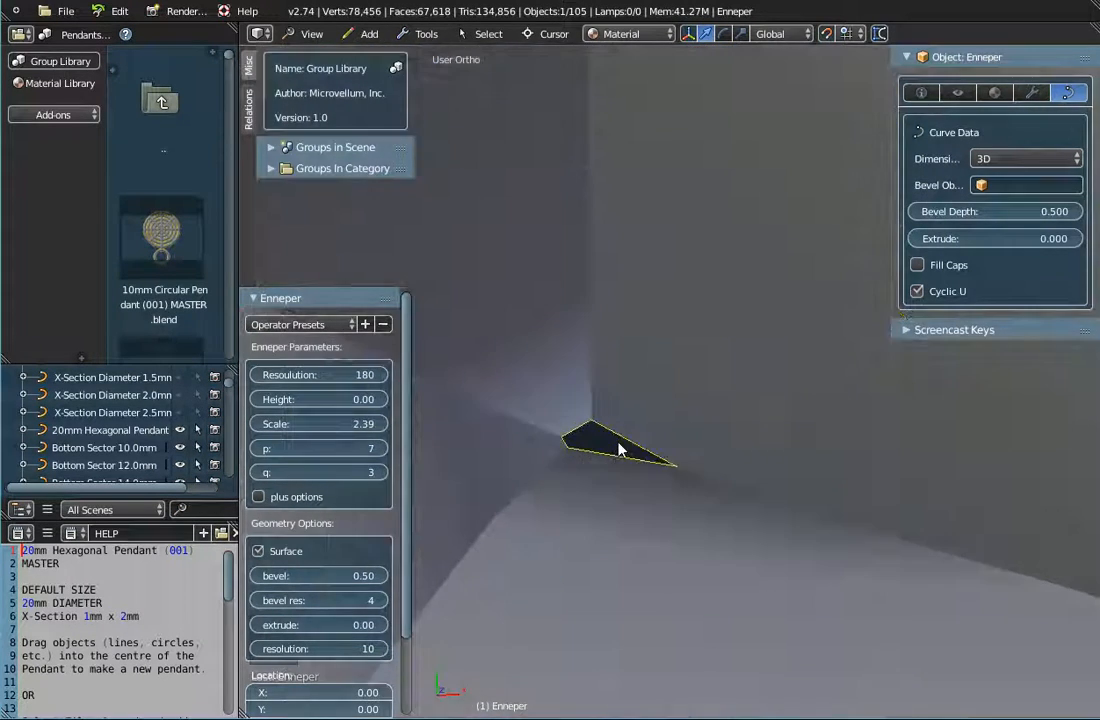
scroll(619, 449, "down", 8)
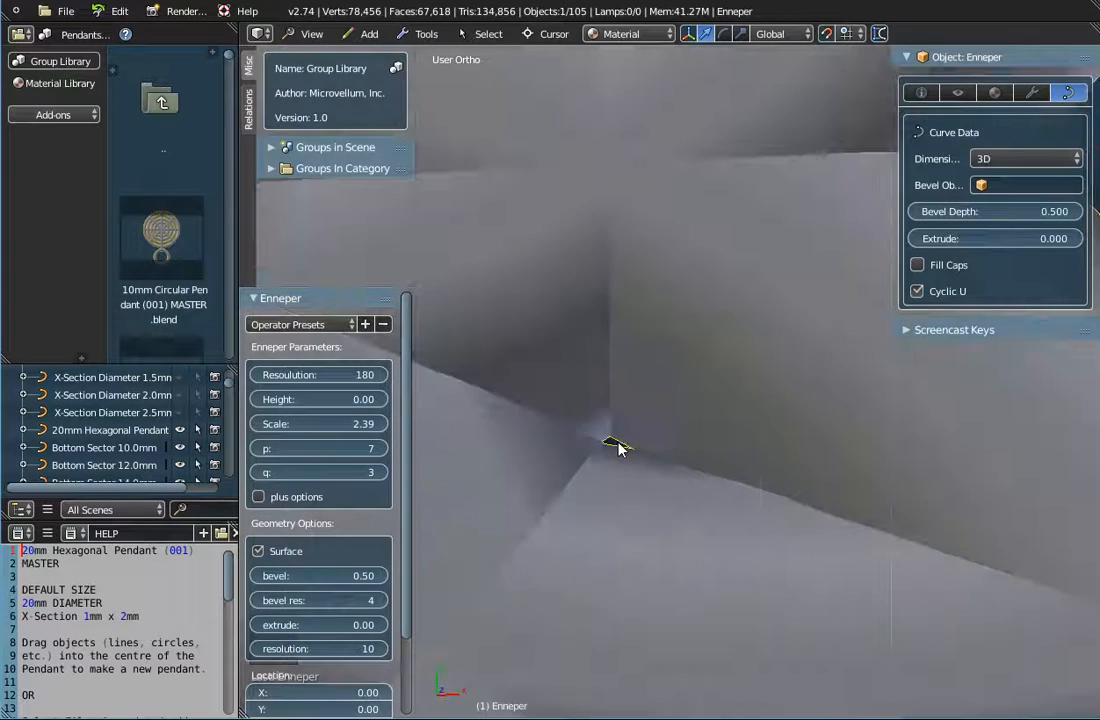
scroll(619, 449, "down", 4)
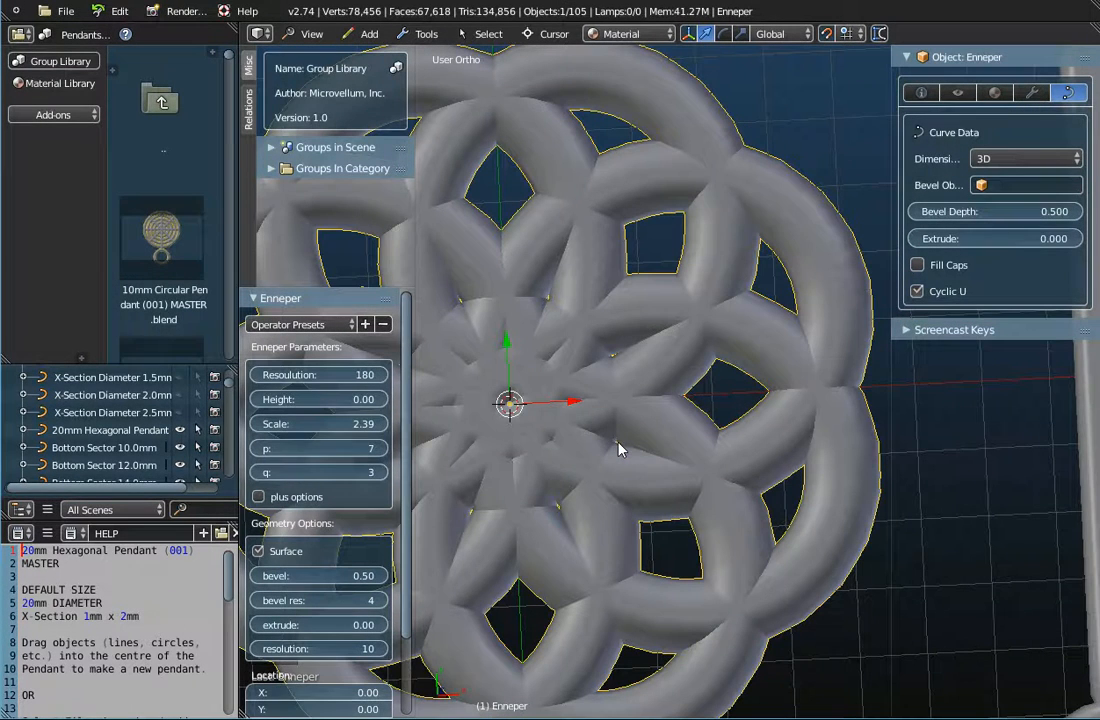
Raise the Enneper curve's p parameter step by step to 13, trying each denser pattern.
left_click(383, 450)
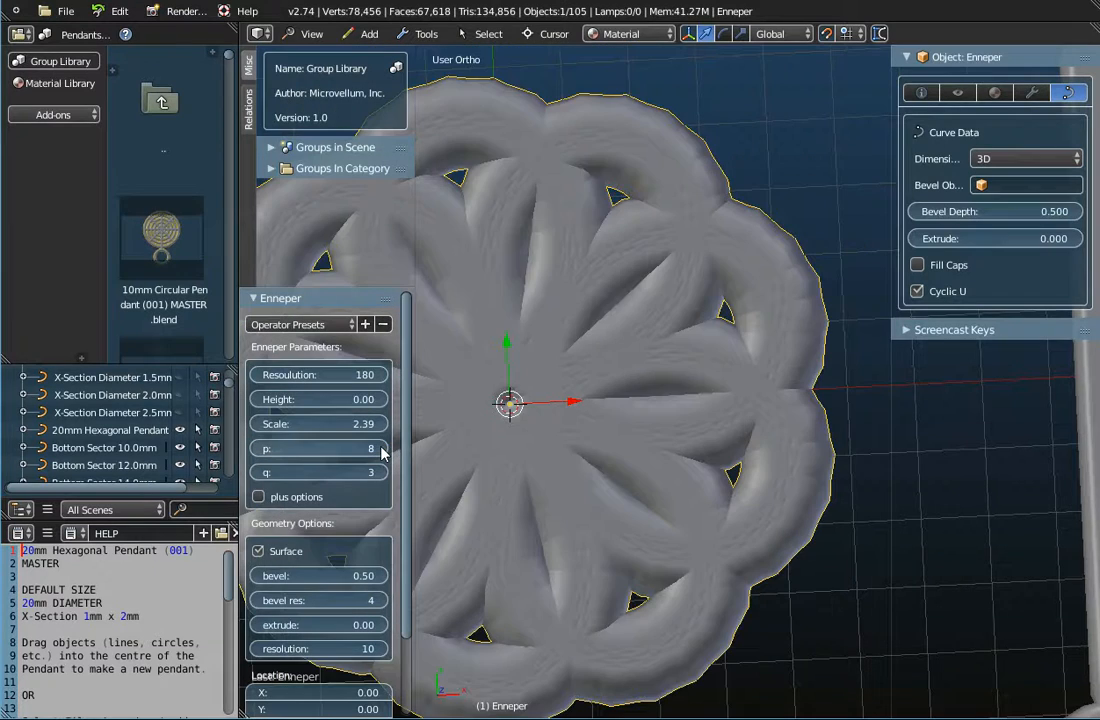
left_click(383, 450)
left_click(383, 450)
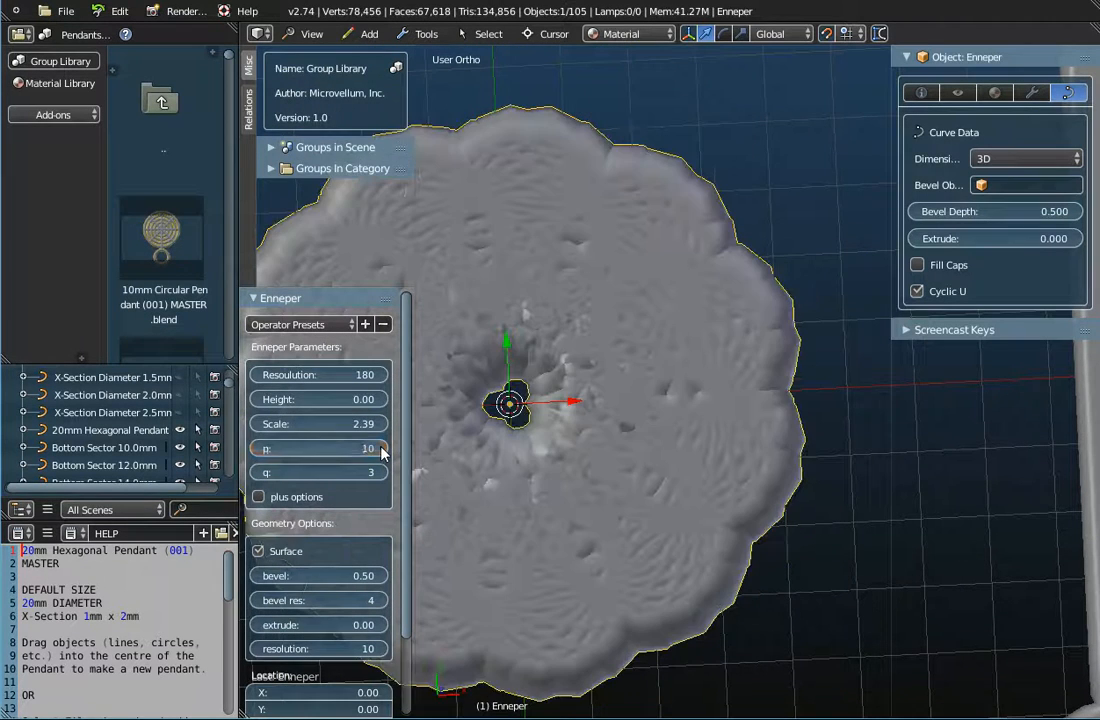
left_click(383, 450)
left_click(383, 450)
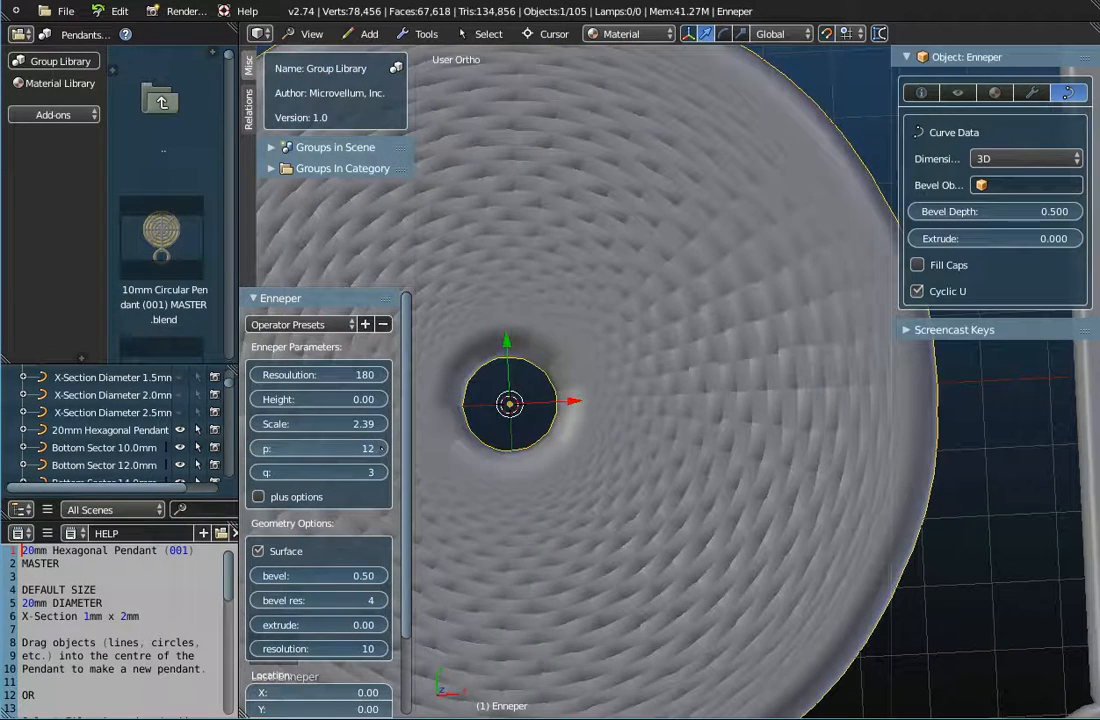
left_click(383, 450)
scroll(660, 450, "down", 3)
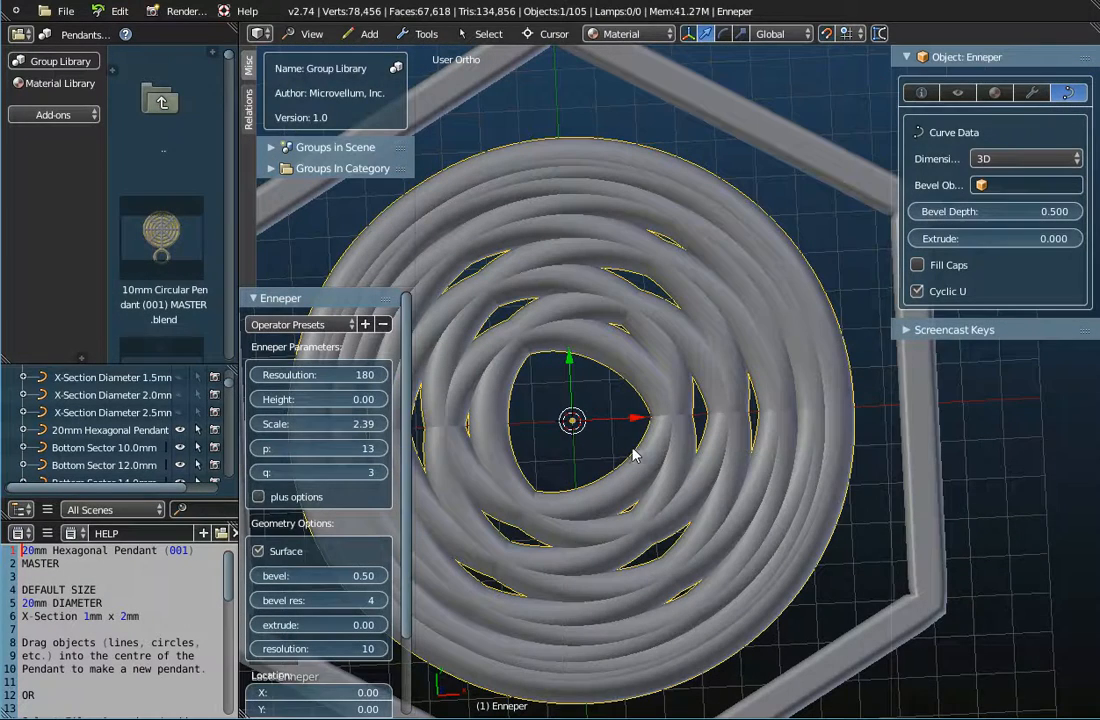
Measure the width of a narrow gap between the inner strands of the Enneper curve, and exit the ruler.
scroll(698, 445, "up", 7)
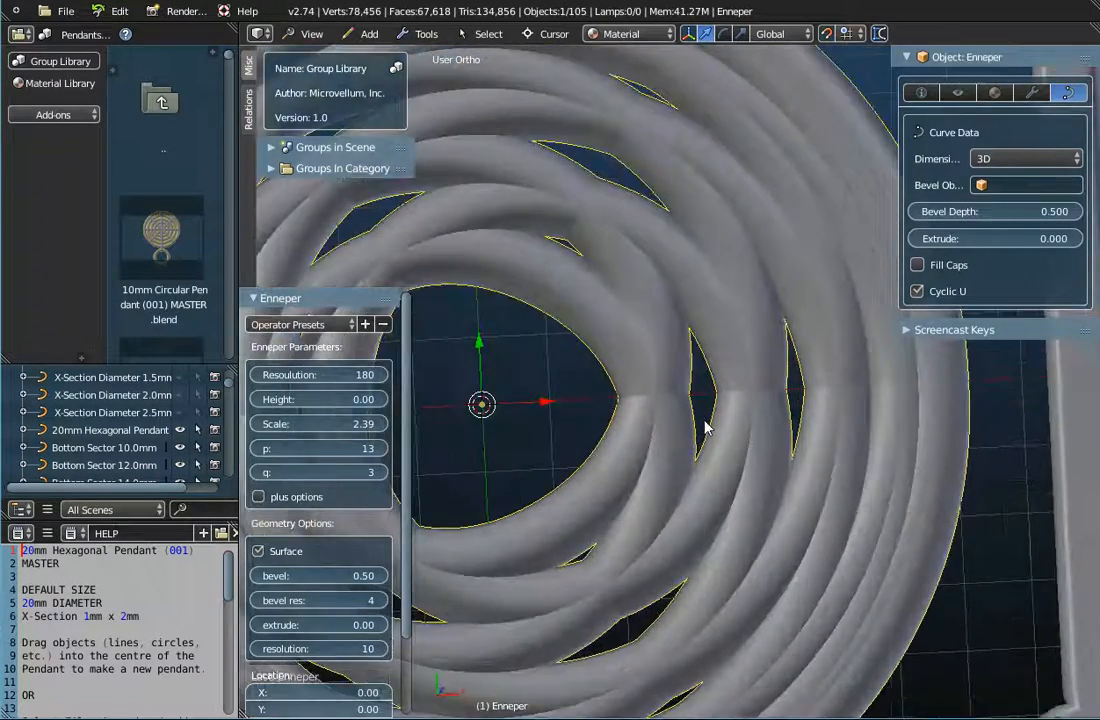
left_click(883, 36)
left_click_drag(677, 344, 731, 349)
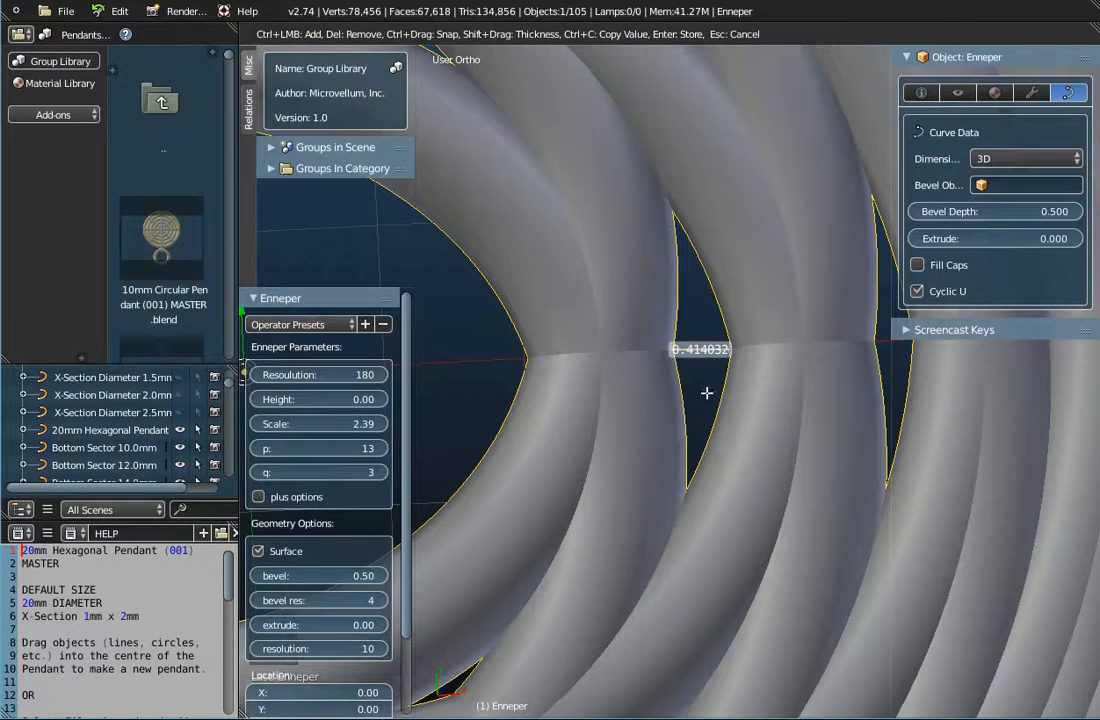
key("Escape")
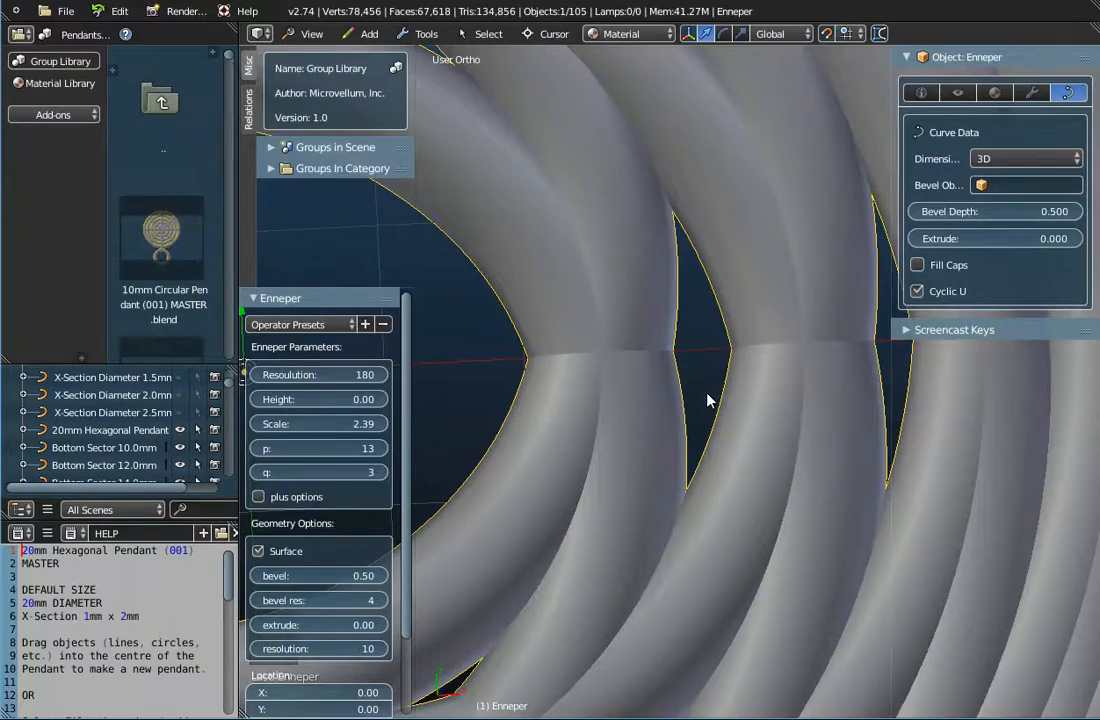
scroll(707, 398, "down", 7)
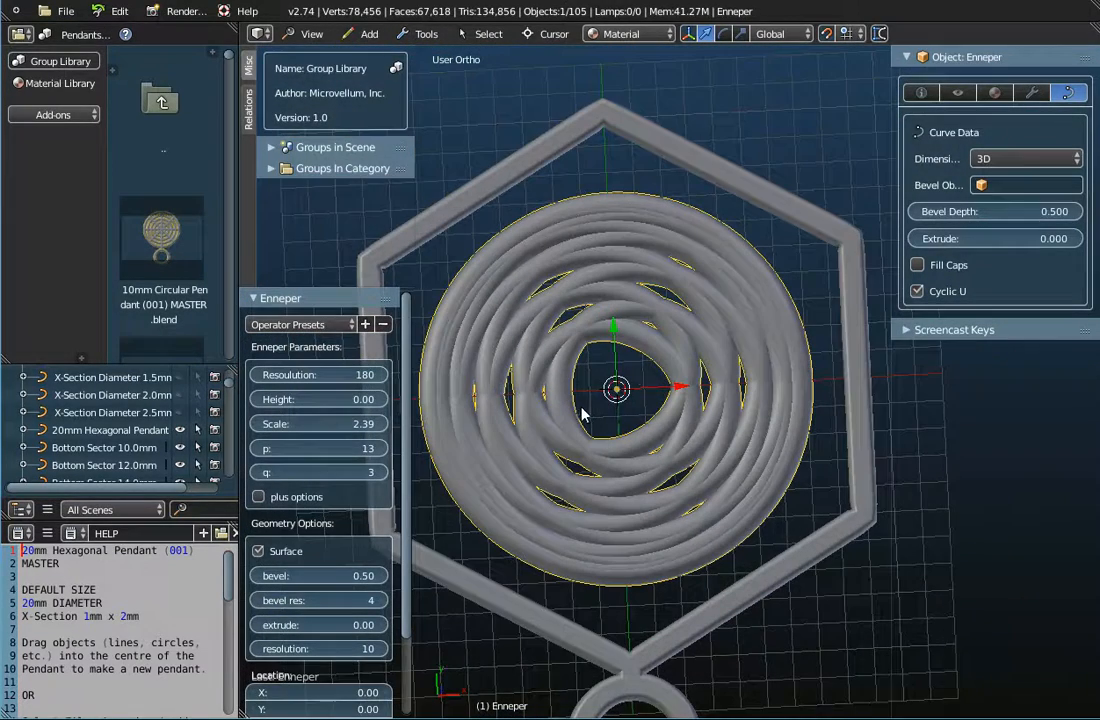
Return the Enneper curve's p parameter to 6.
middle_click_drag(653, 494, 713, 390)
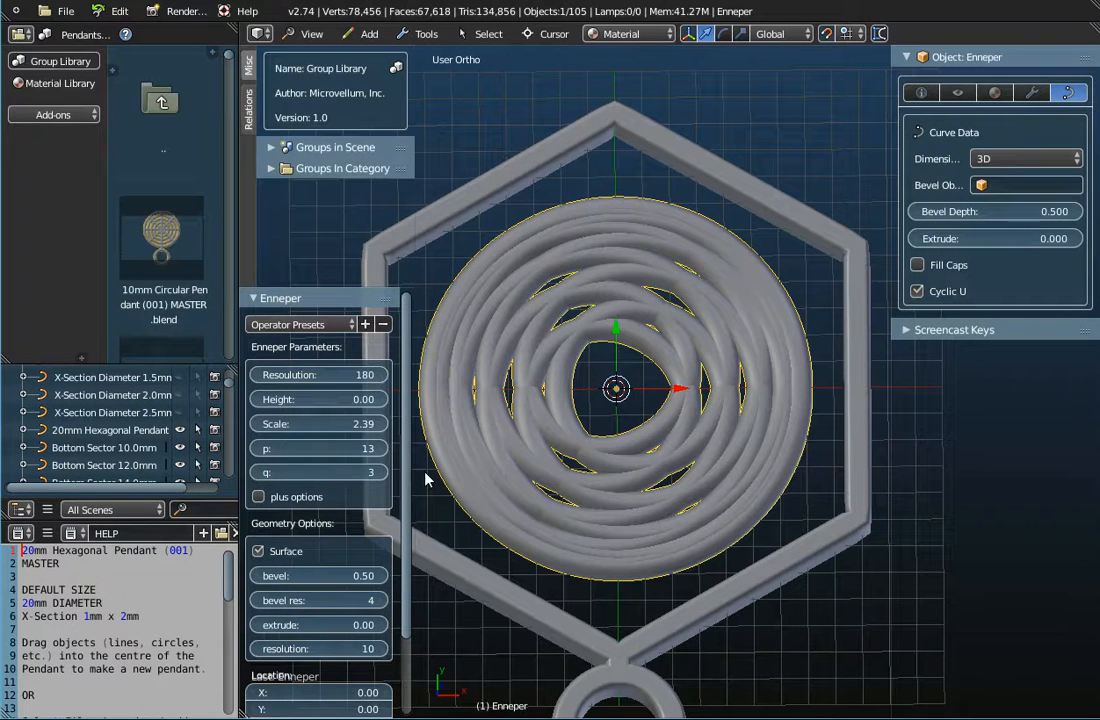
left_click(258, 450)
left_click(258, 450)
left_click(258, 450)
left_click(258, 450)
left_click(258, 450)
left_click(258, 450)
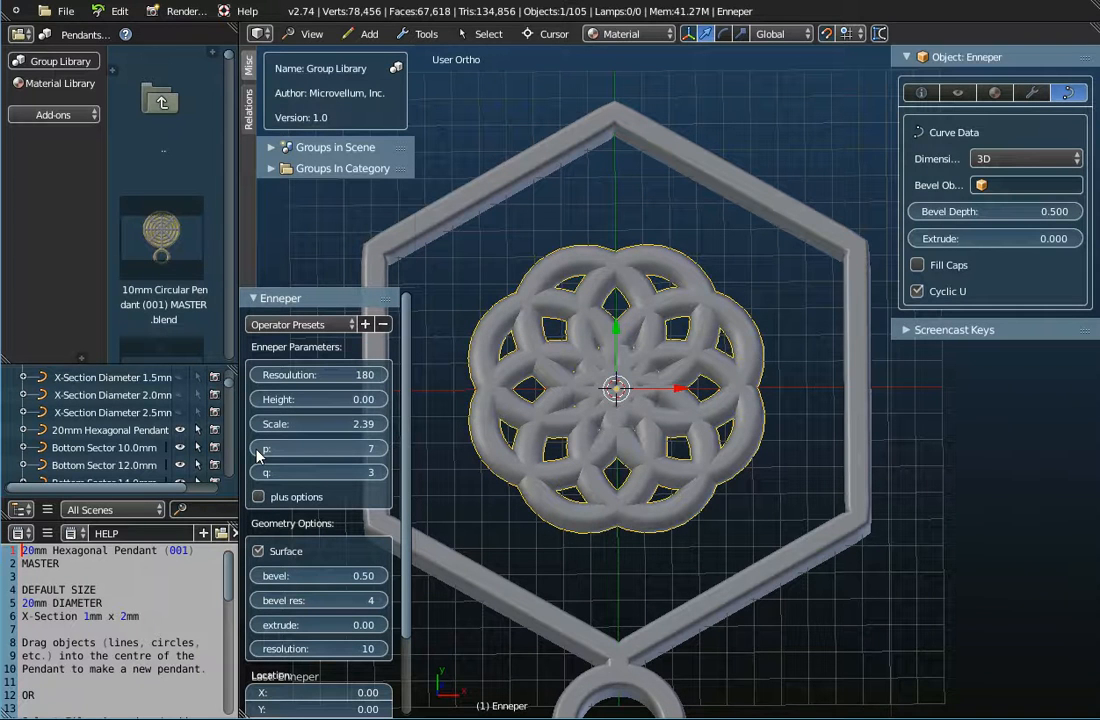
left_click(258, 450)
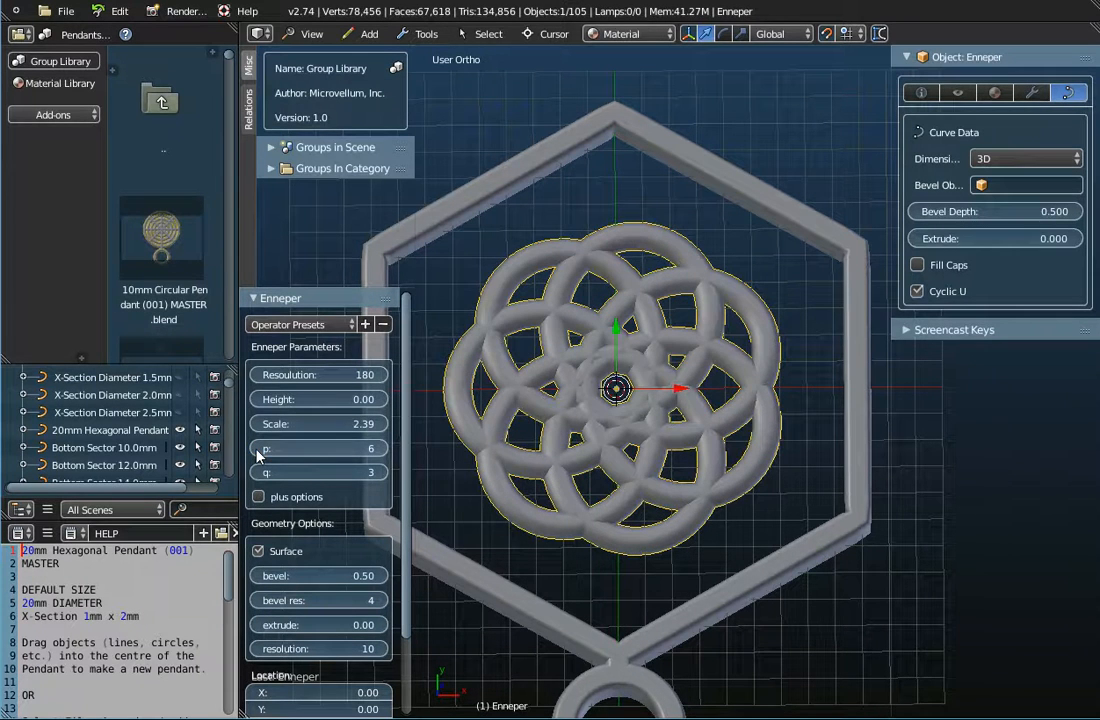
Enlarge the Enneper curve to a scale of 4.37 so that it forms a ring around the hexagonal frame.
scroll(680, 450, "down", 4)
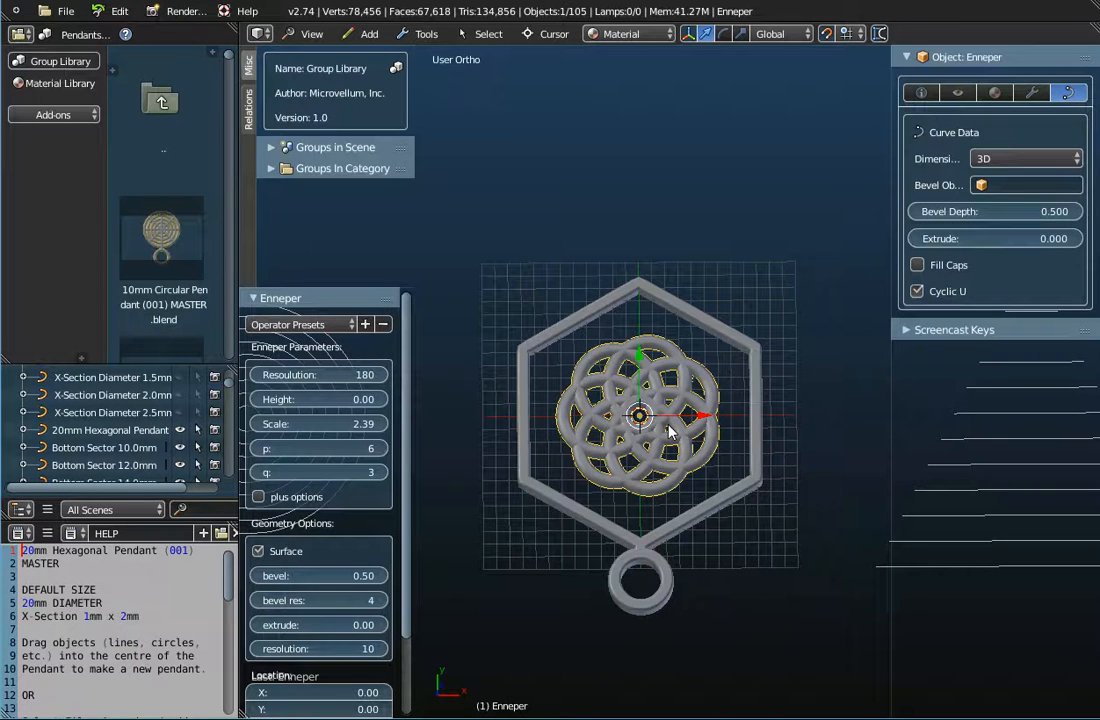
scroll(670, 430, "down", 6)
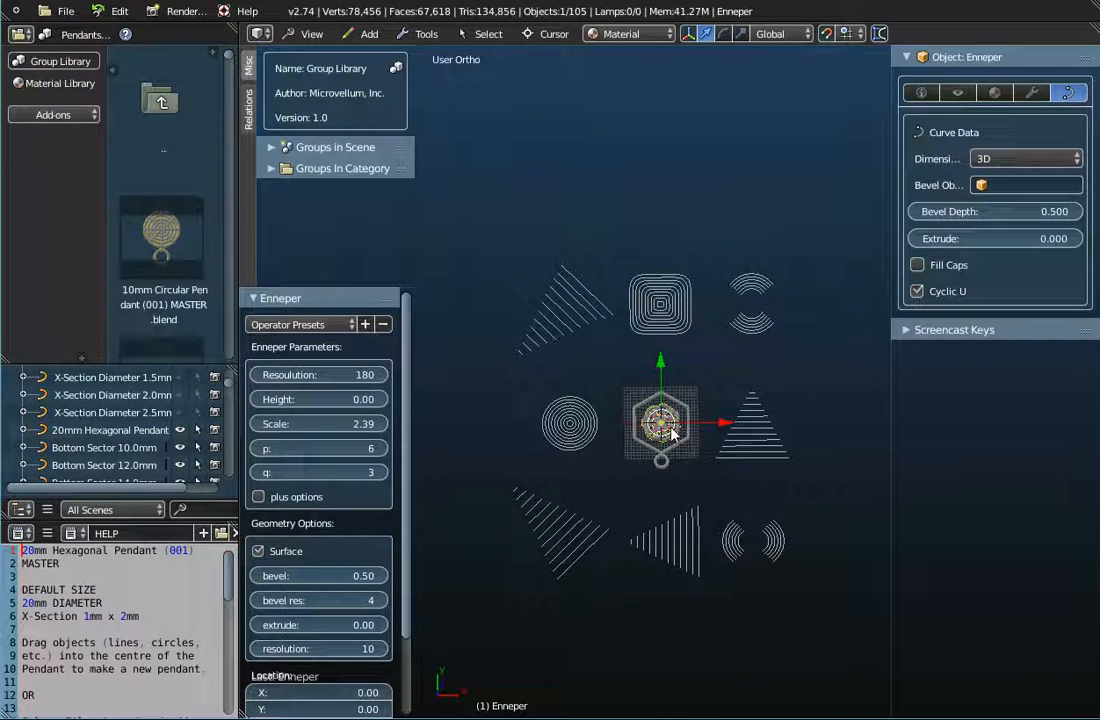
scroll(672, 432, "up", 2)
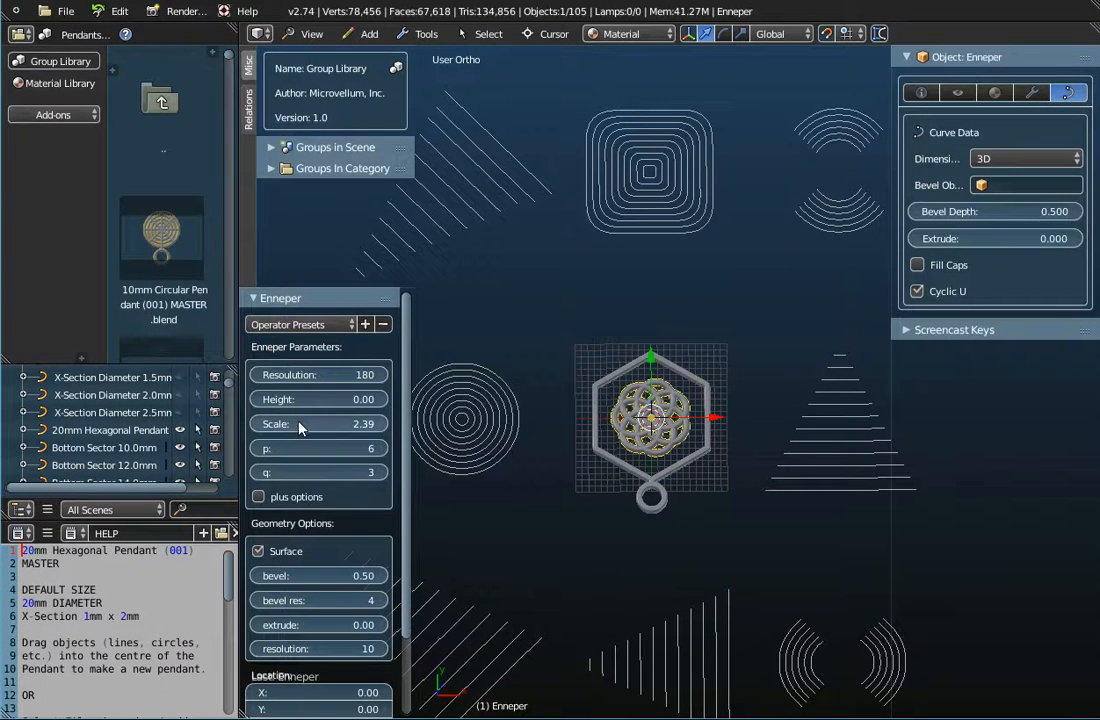
left_click_drag(296, 428, 312, 453)
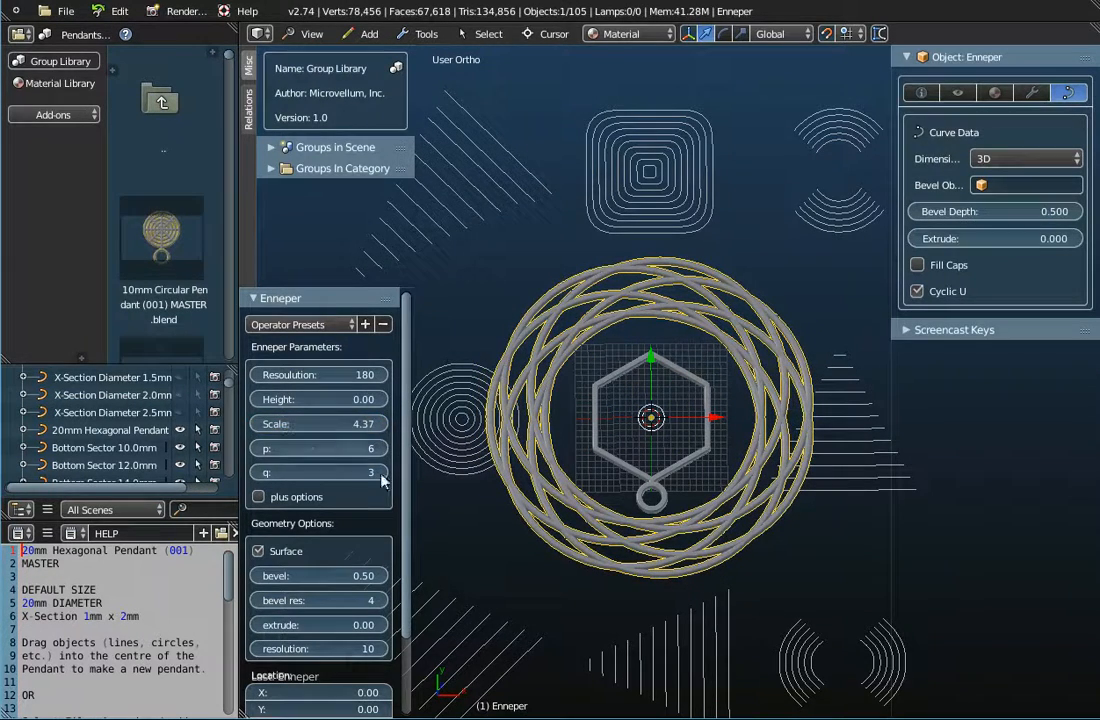
Increase the p parameter of the enlarged Enneper ring to 14 for a dense woven pattern.
middle_click_drag(669, 580, 547, 502)
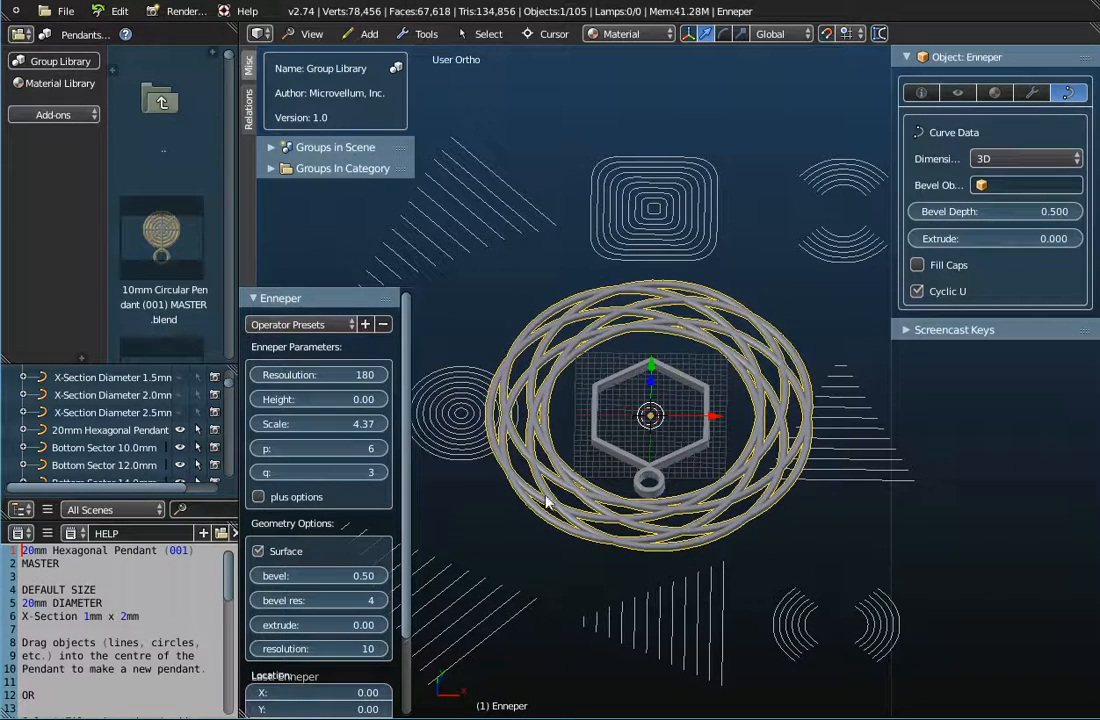
left_click(385, 448)
left_click(385, 448)
left_click(385, 449)
left_click(385, 449)
left_click(385, 449)
left_click(385, 449)
left_click(385, 449)
left_click(385, 449)
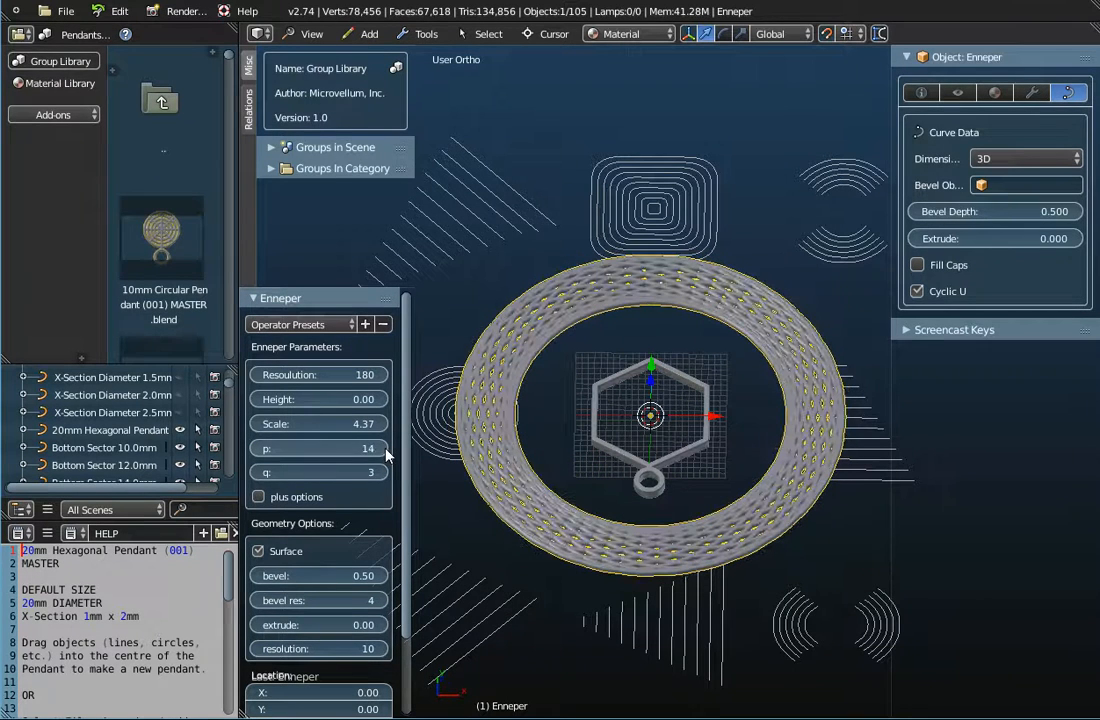
Measure the height of a diamond-shaped gap in the woven Enneper ring, and exit the ruler.
middle_click_drag(608, 457, 647, 485)
scroll(608, 213, "up", 2)
scroll(616, 243, "up", 5)
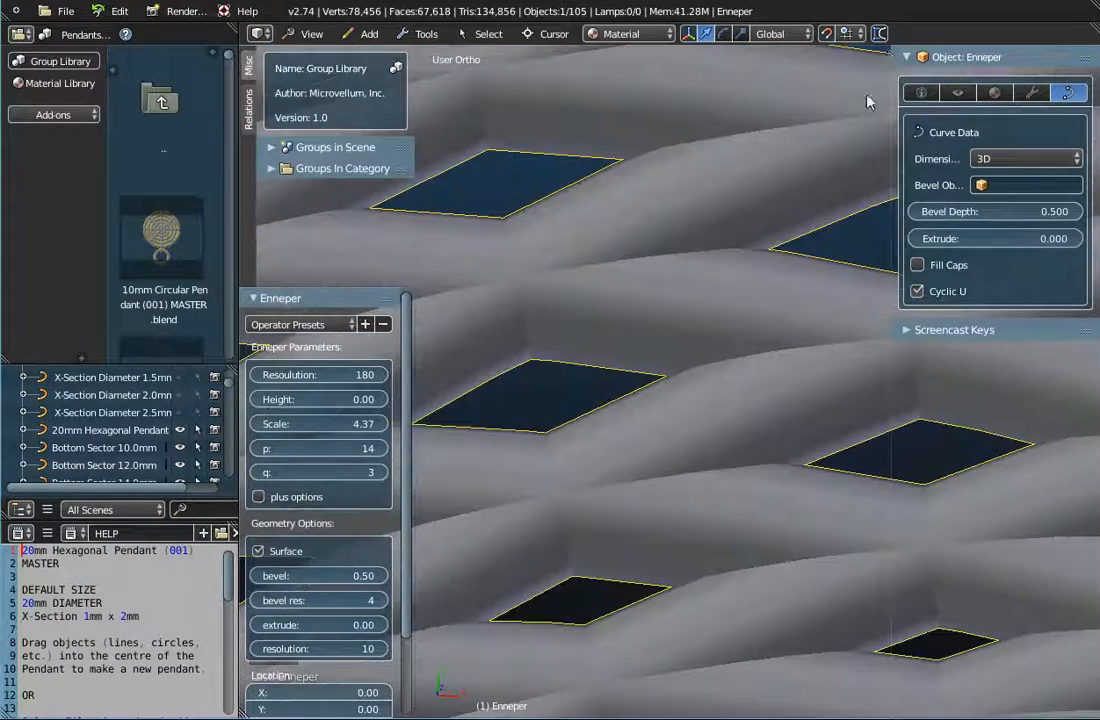
left_click(880, 36)
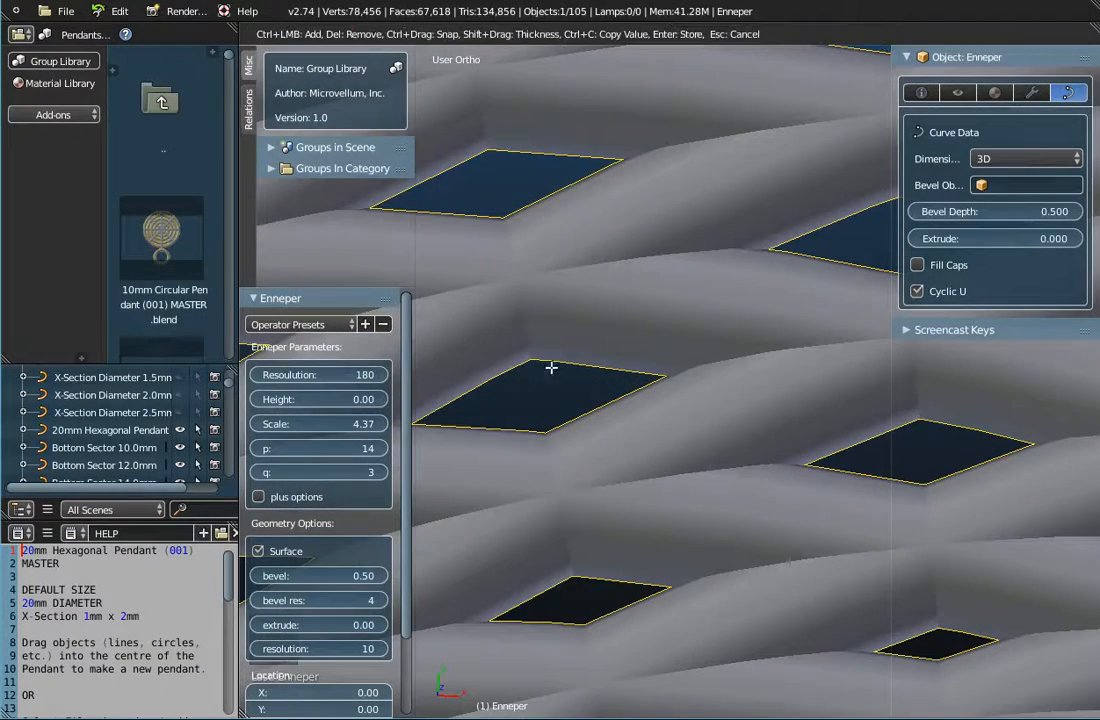
left_click_drag(532, 358, 542, 430)
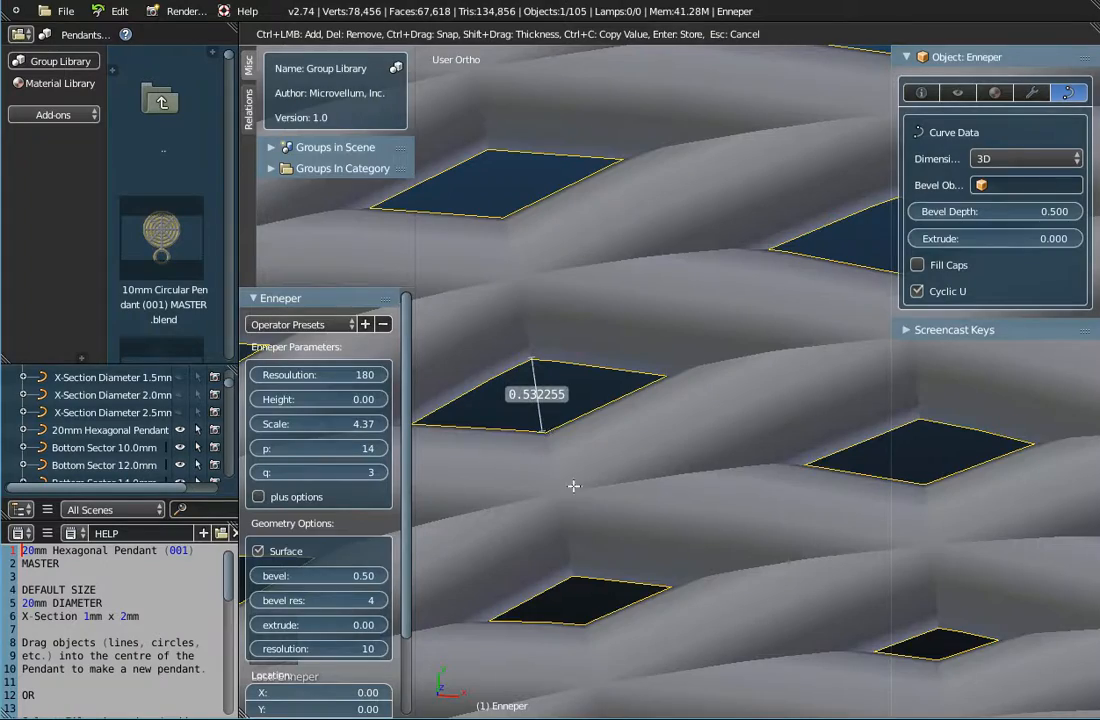
scroll(576, 496, "down", 6)
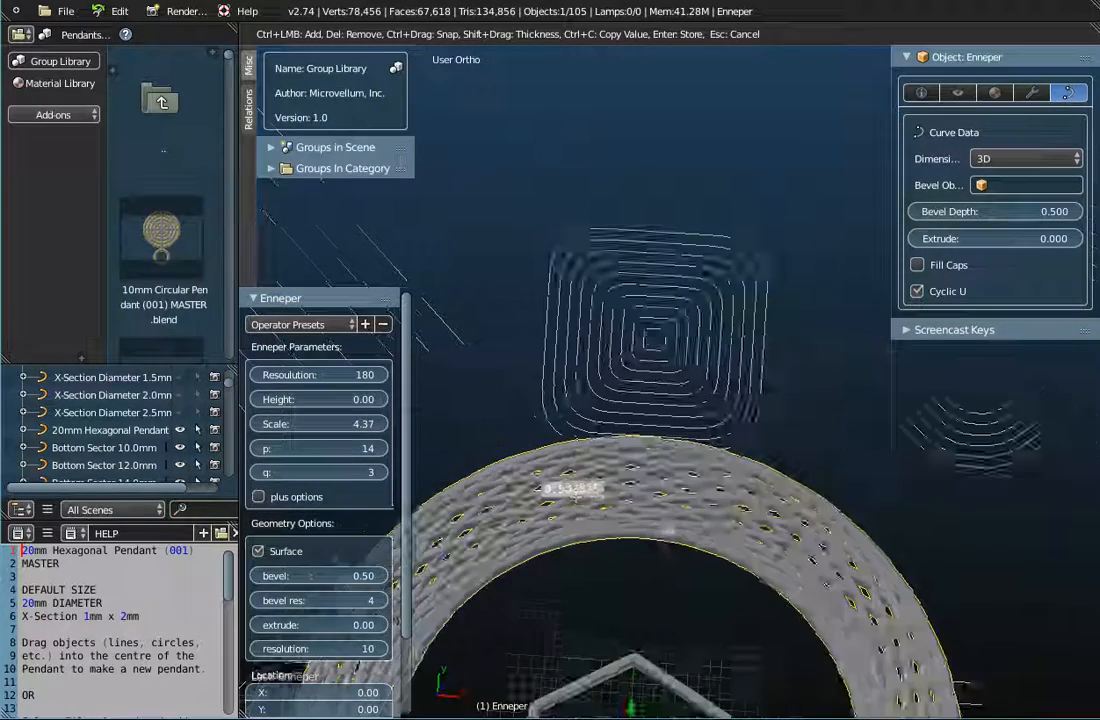
scroll(665, 518, "up", 6)
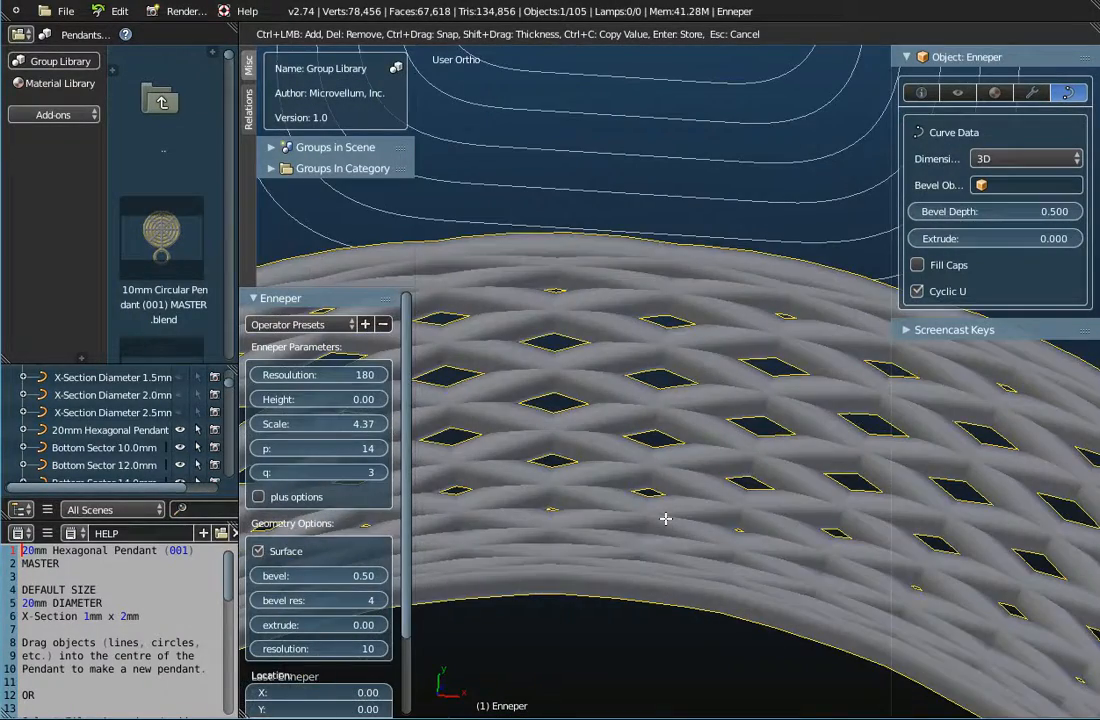
scroll(665, 518, "down", 5)
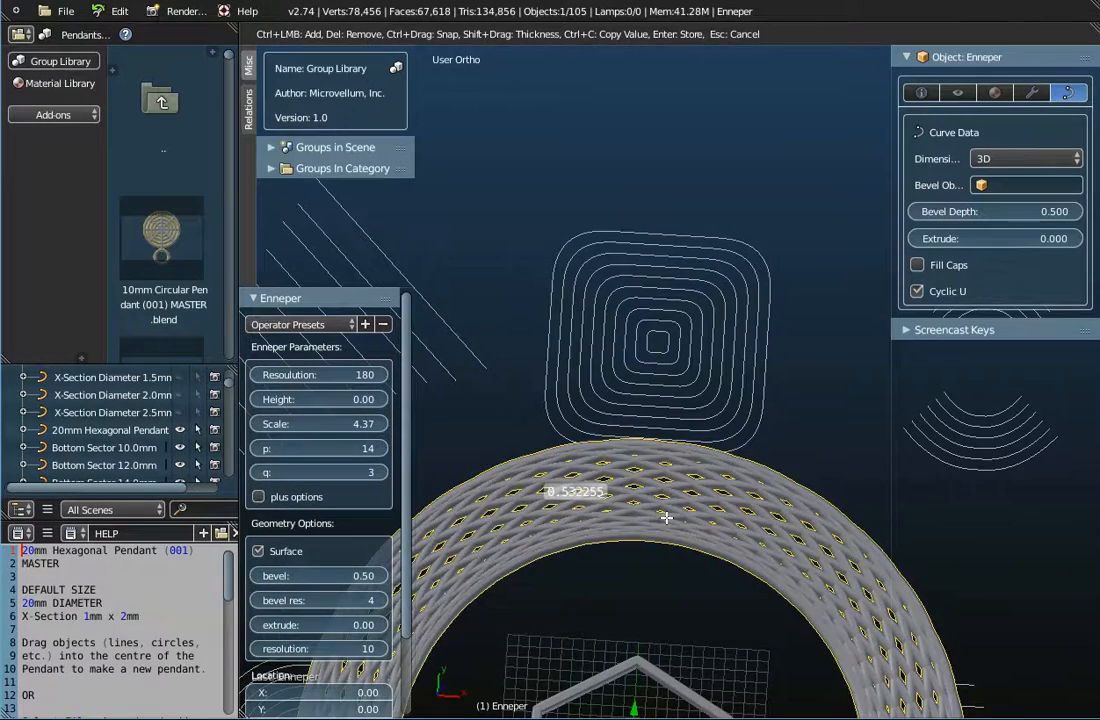
key("Escape")
scroll(668, 525, "down", 5)
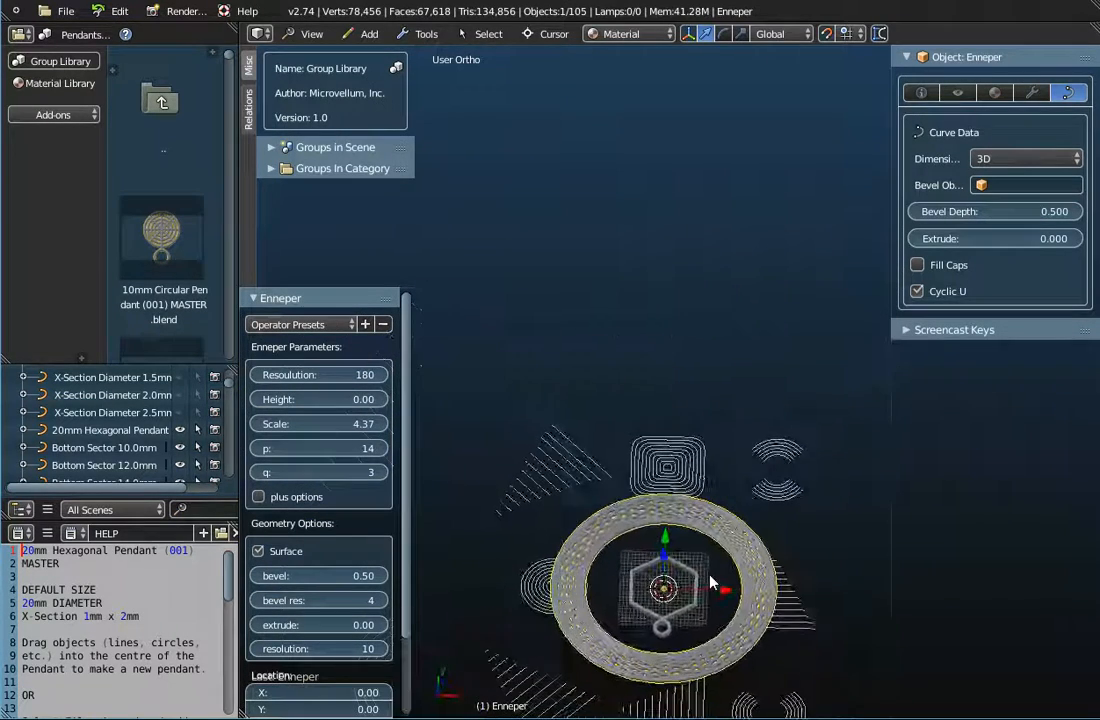
Reduce the Enneper curve's scale to 2.48 so that it fits inside the hexagonal frame.
middle_click_drag(688, 606, 700, 486, "shift")
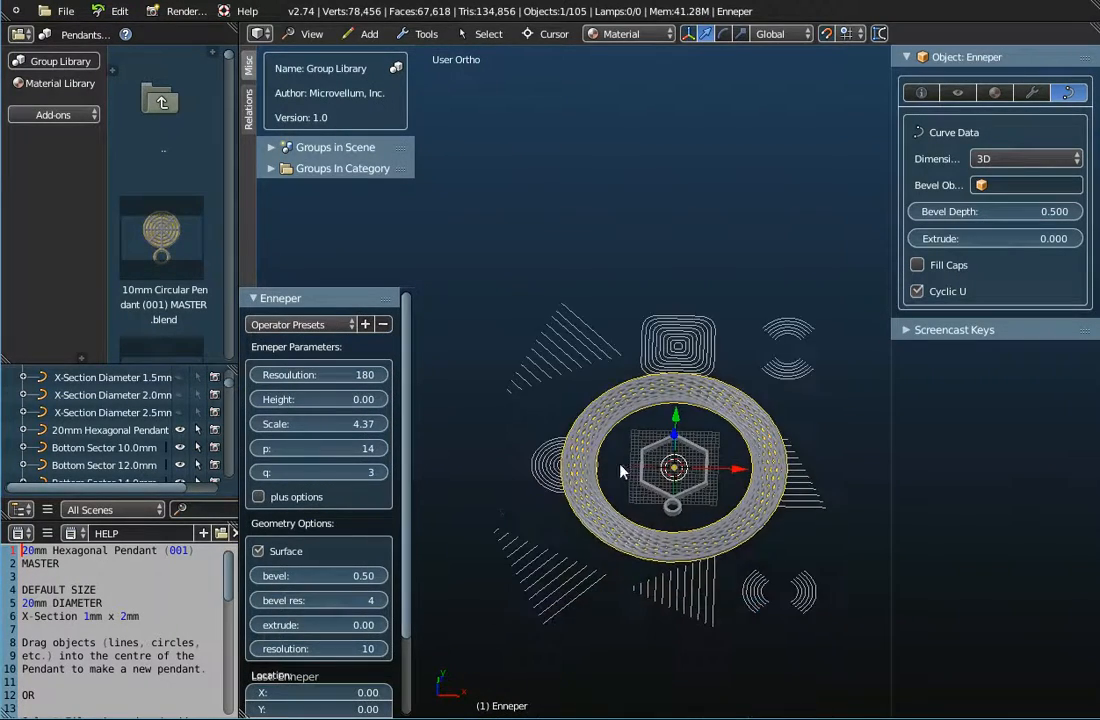
left_click_drag(320, 424, 275, 424)
scroll(697, 470, "up", 7)
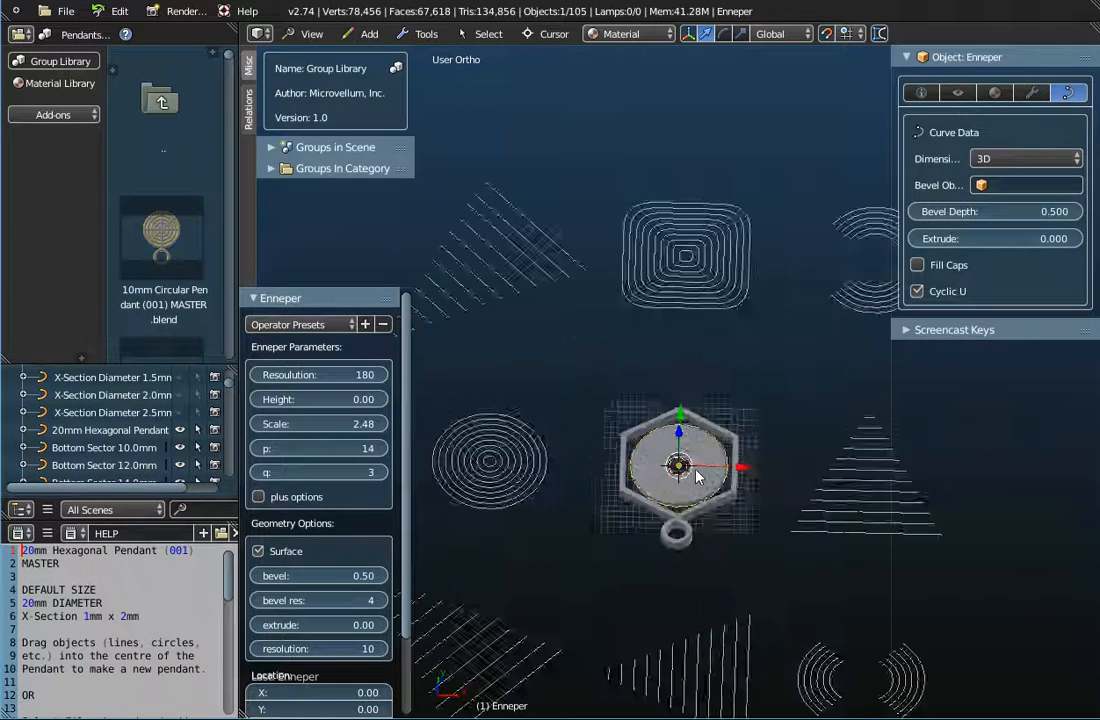
Lower the Enneper curve's p parameter to 5 for a more open pattern.
scroll(692, 468, "up", 2)
left_click(254, 452)
mouse_move(254, 452)
left_mouse_down()
mouse_move(240, 452)
mouse_move(255, 455)
left_mouse_up()
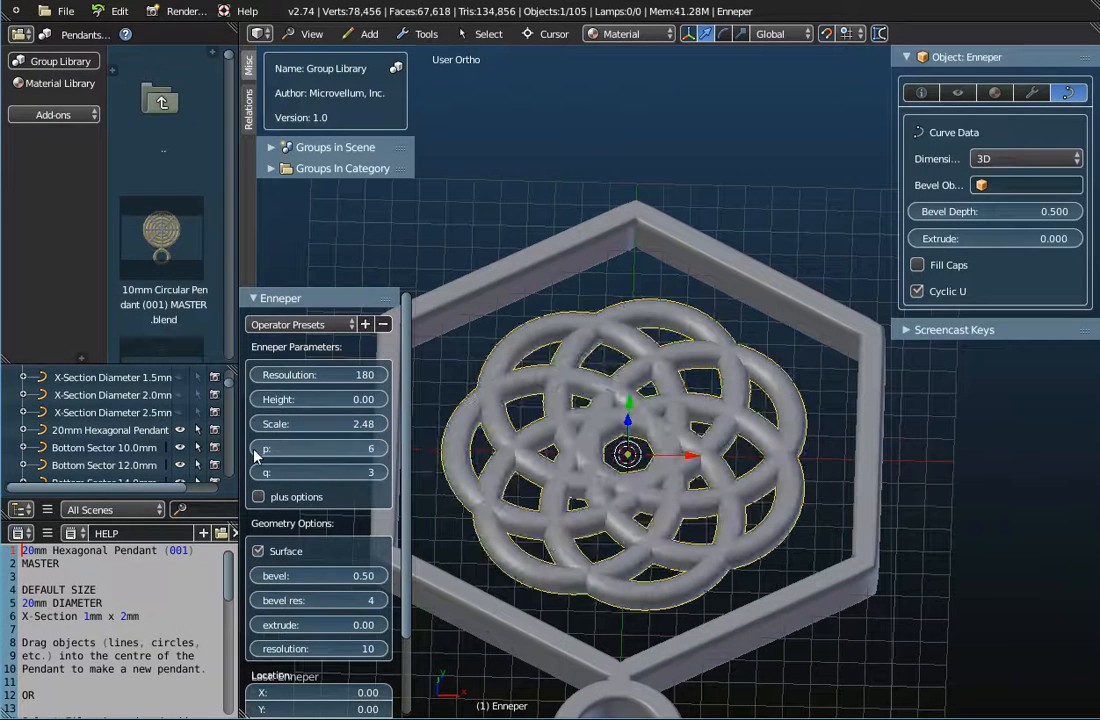
left_click(258, 449)
middle_click_drag(713, 537, 749, 433)
scroll(744, 412, "down", 2)
In top view, increase the Enneper curve's scale to 2.72 so that its outer loops meet the hexagonal frame.
left_click(311, 34)
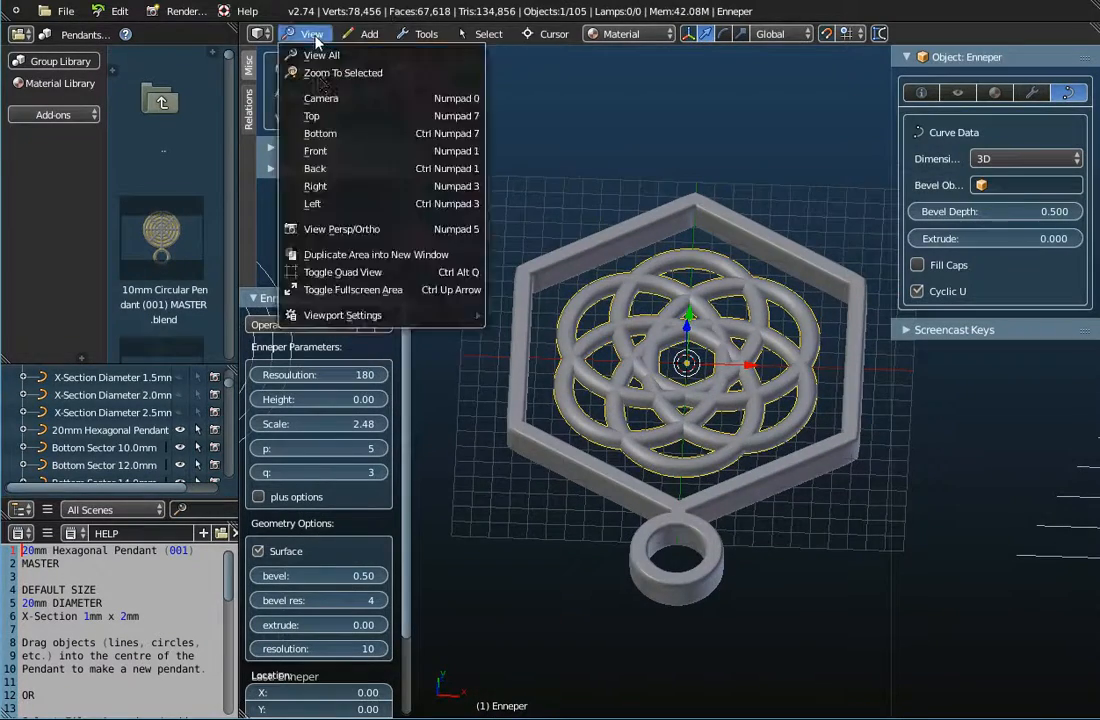
left_click(318, 114)
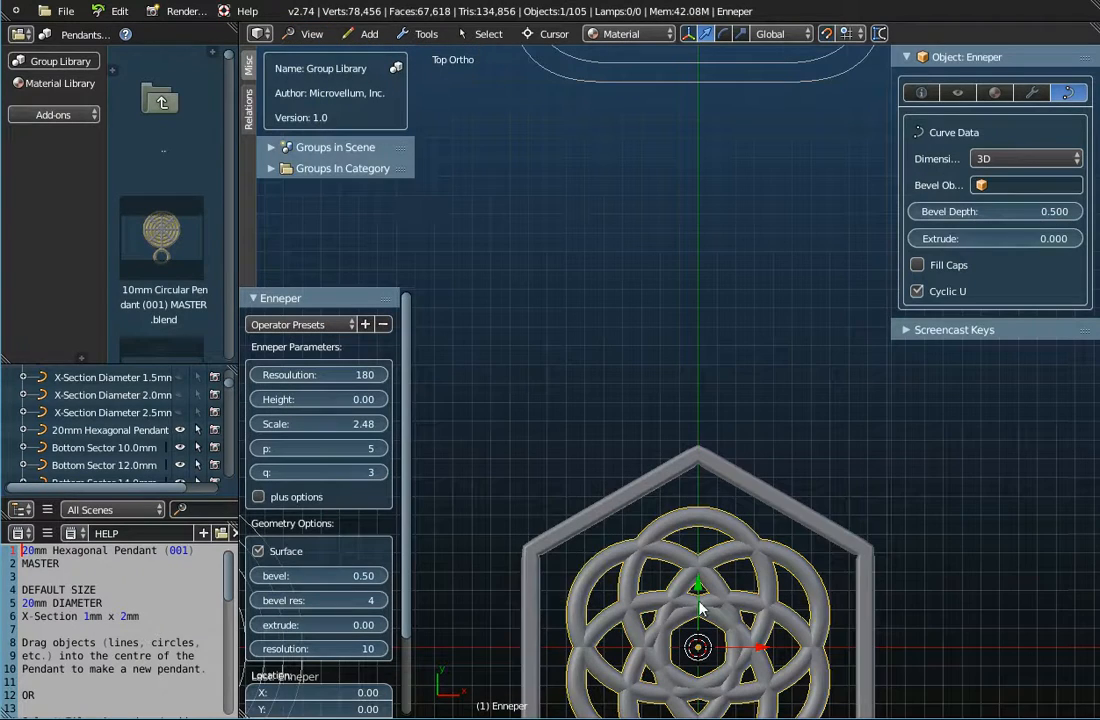
key("Home")
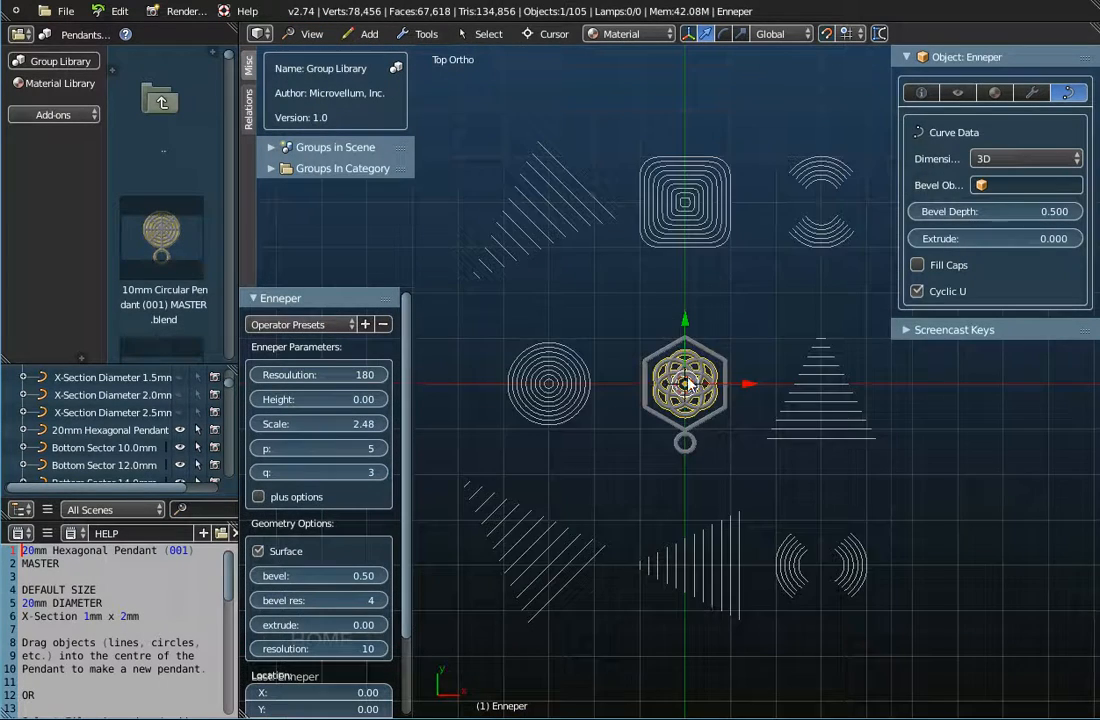
scroll(708, 396, "up", 7)
scroll(708, 396, "up", 2)
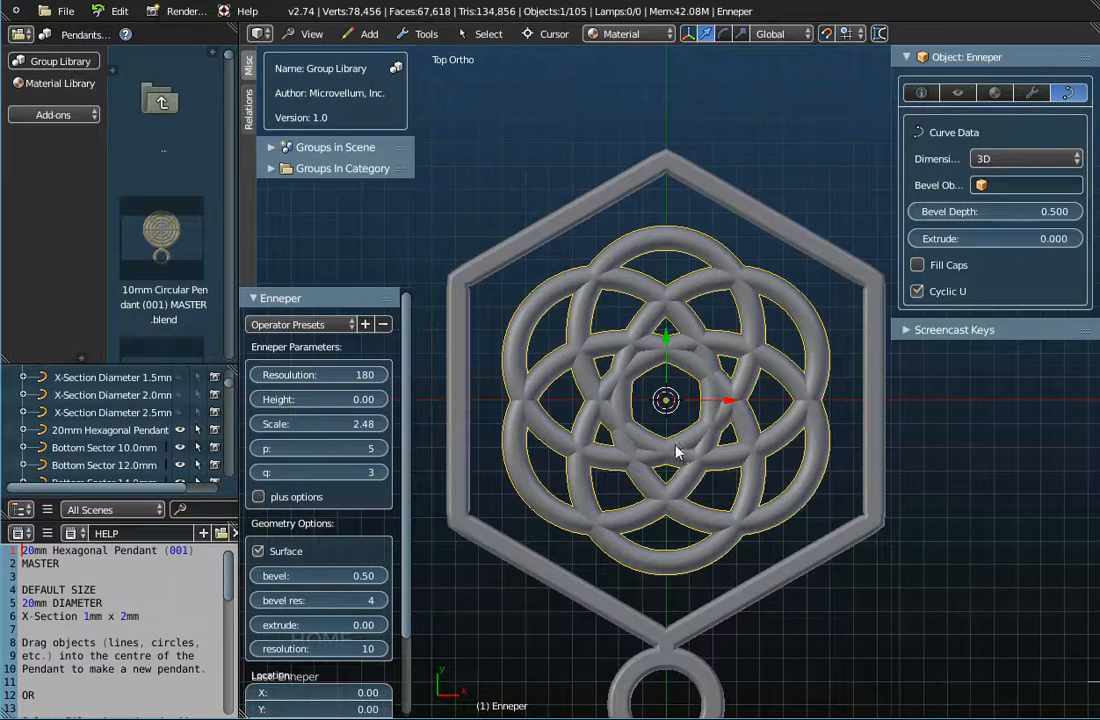
left_click(380, 424)
left_click(380, 424)
left_click(380, 424)
left_click(380, 424)
left_click(380, 424)
left_click(380, 424)
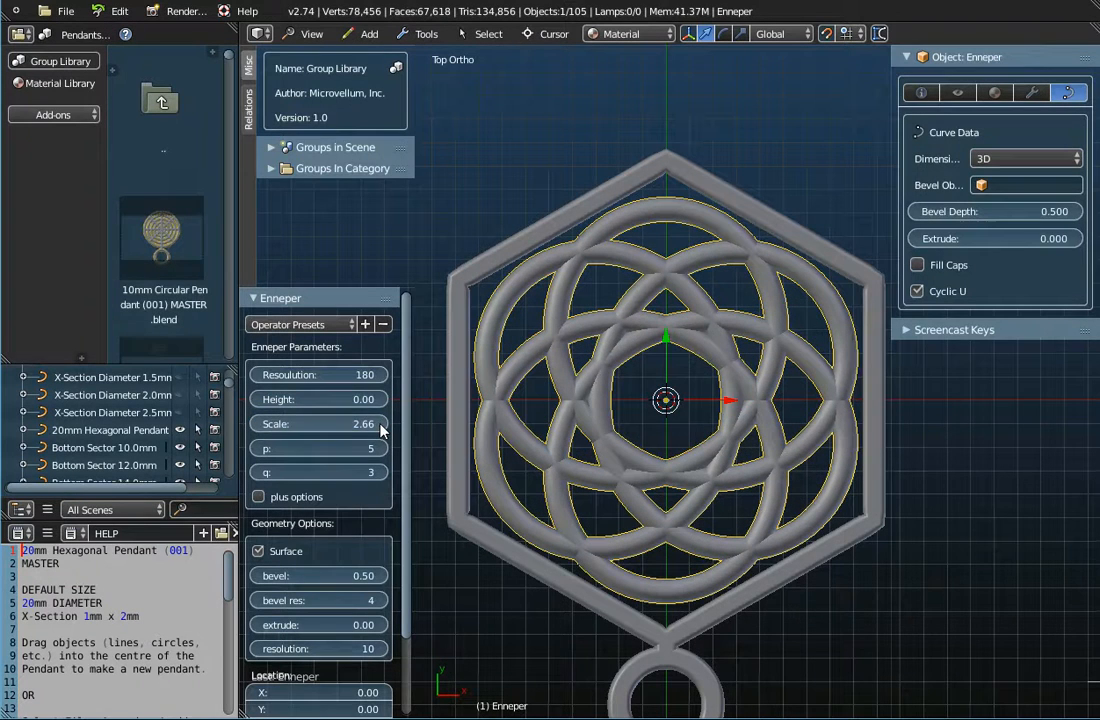
left_click(380, 424)
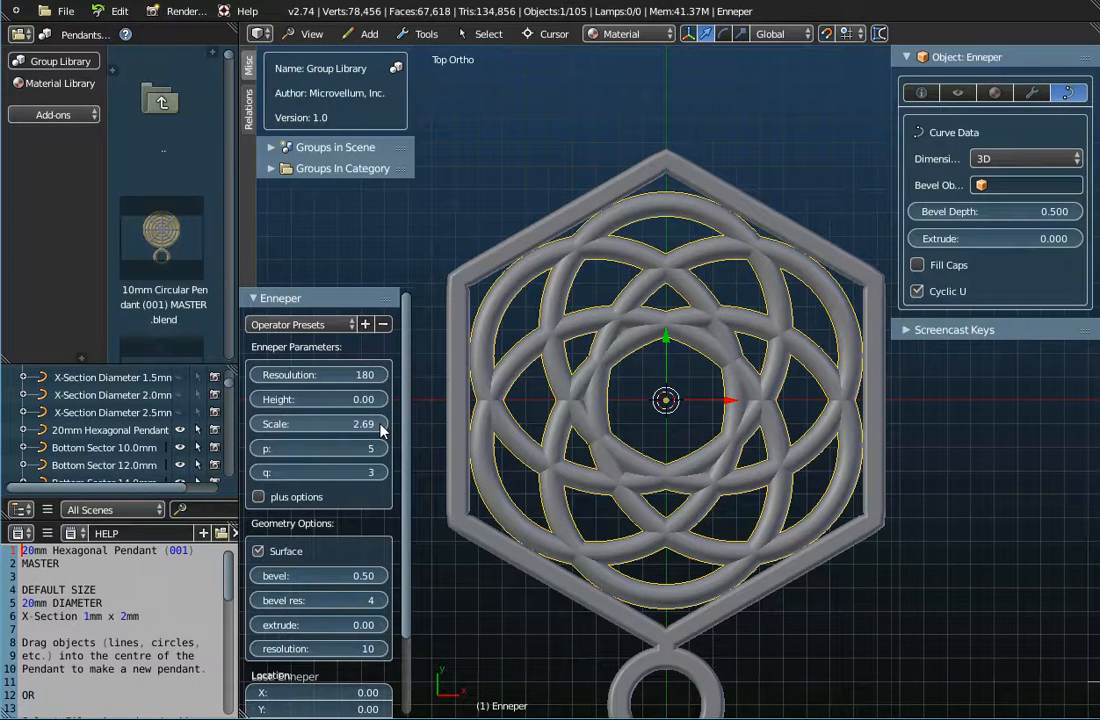
left_click(380, 424)
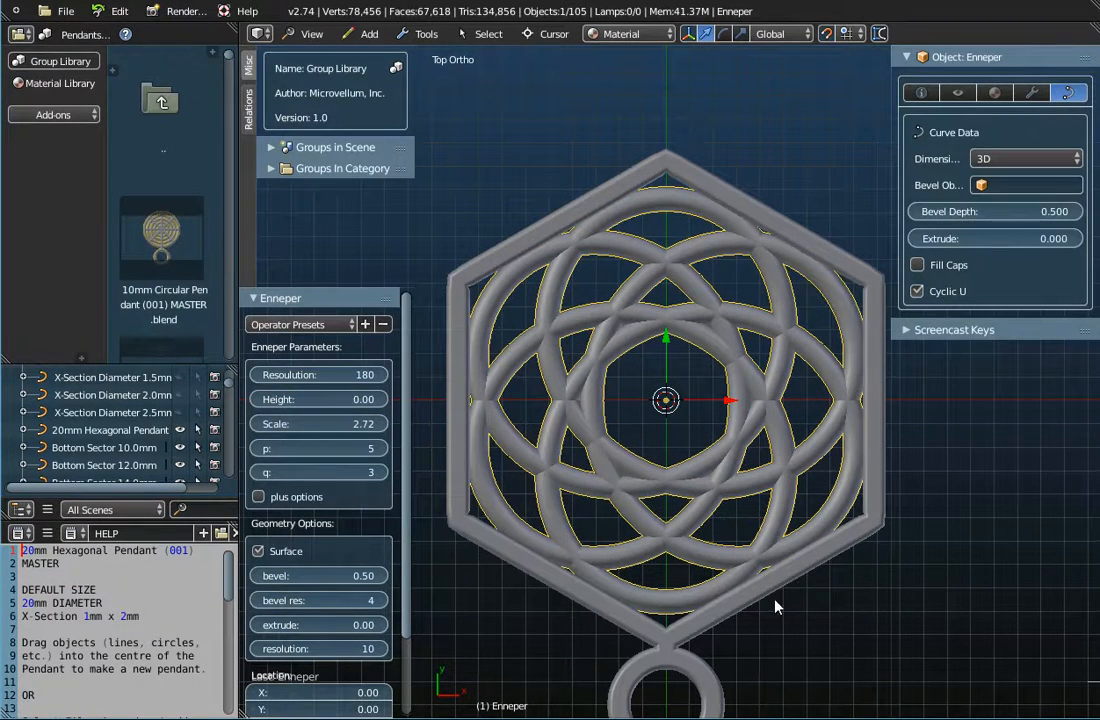
Convert the Enneper curve to a mesh.
scroll(779, 607, "down", 2)
middle_click_drag(779, 607, 772, 503)
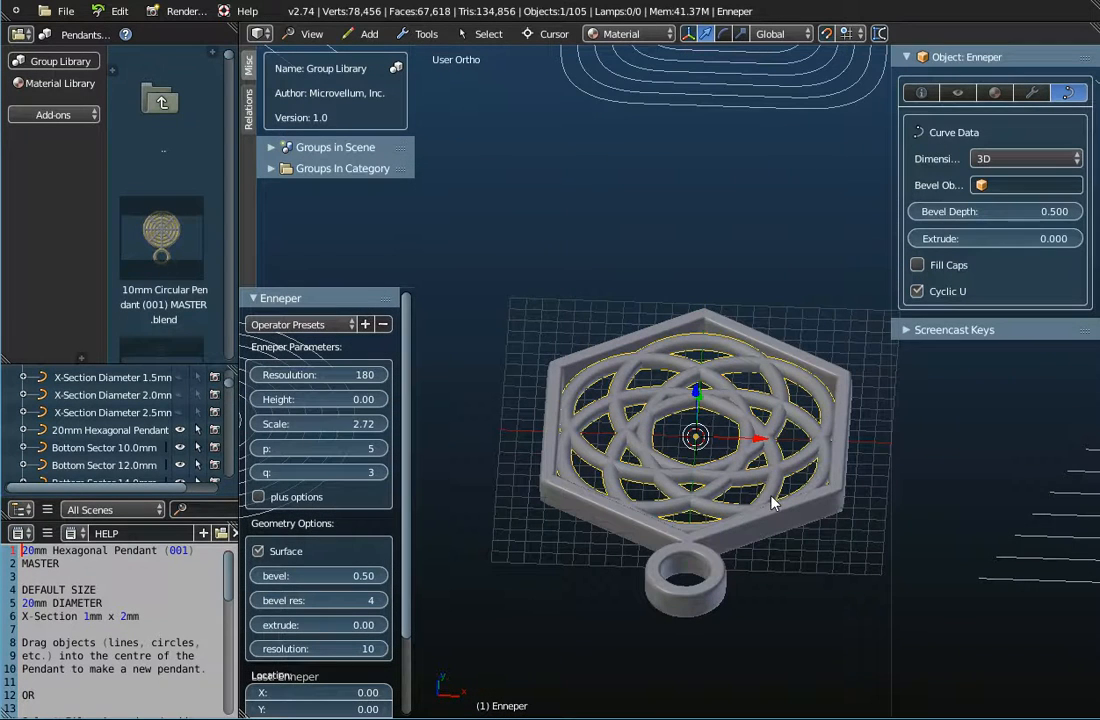
left_click(427, 35)
mouse_move(445, 55)
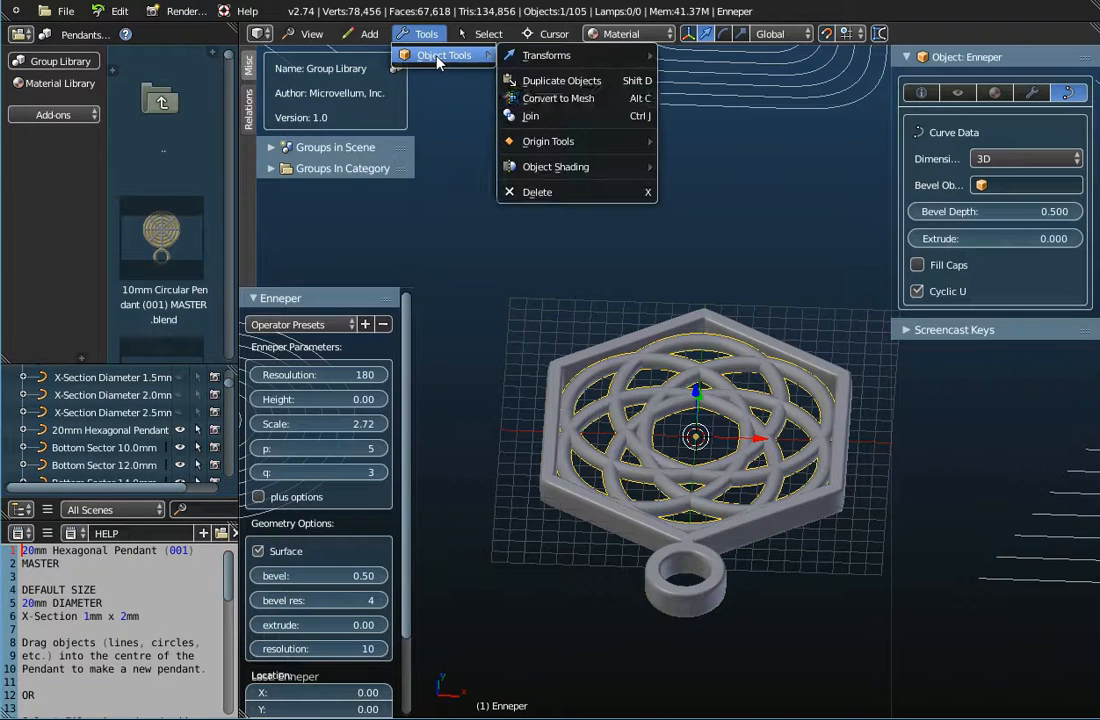
left_click(543, 100)
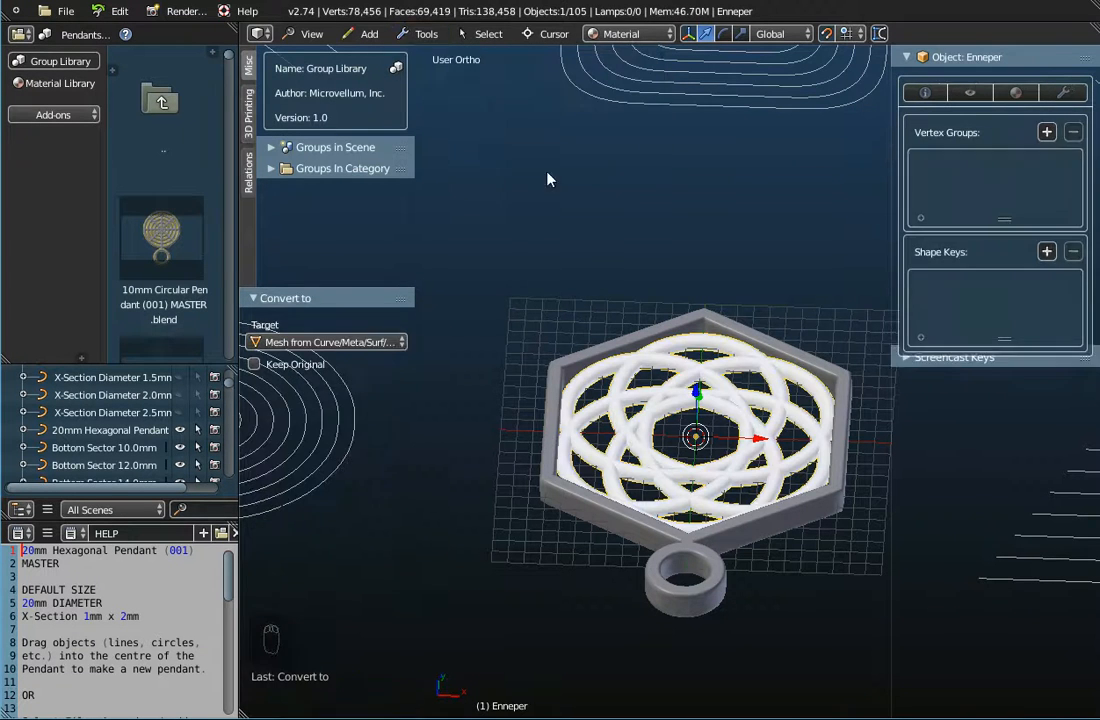
Convert the hexagonal pendant frame to a mesh.
right_click(597, 514)
left_click(427, 35)
mouse_move(440, 57)
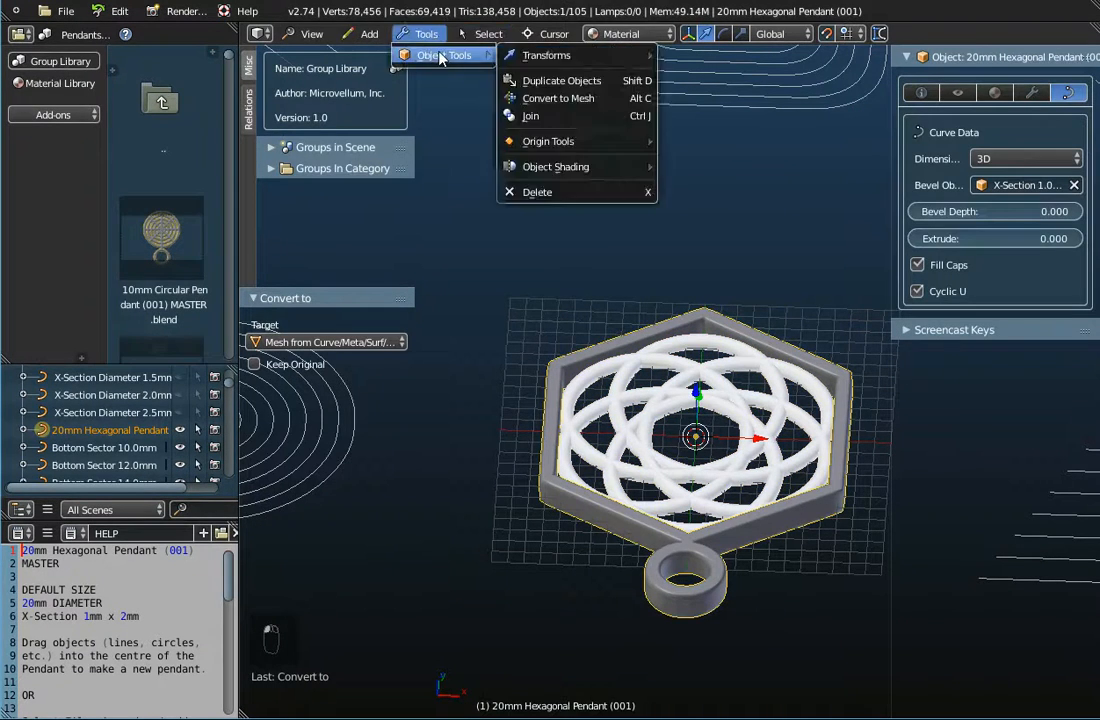
left_click(548, 99)
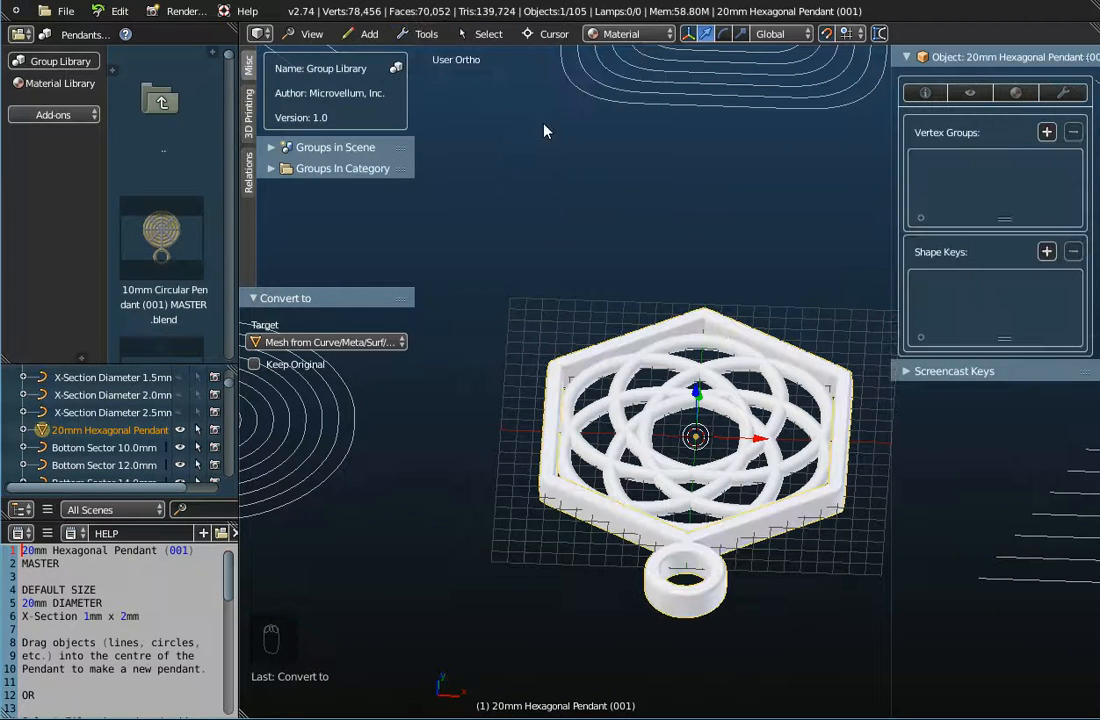
Join the Enneper mesh to the hexagonal pendant frame mesh.
right_click(690, 382)
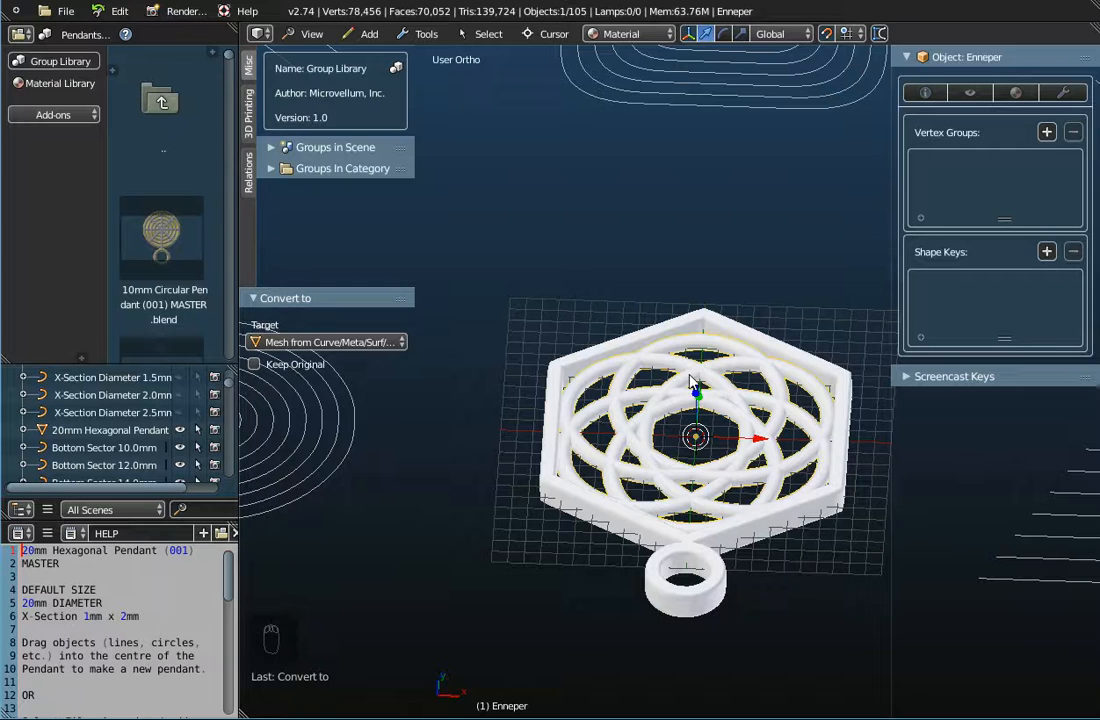
right_click(684, 324, "shift")
left_click(427, 33)
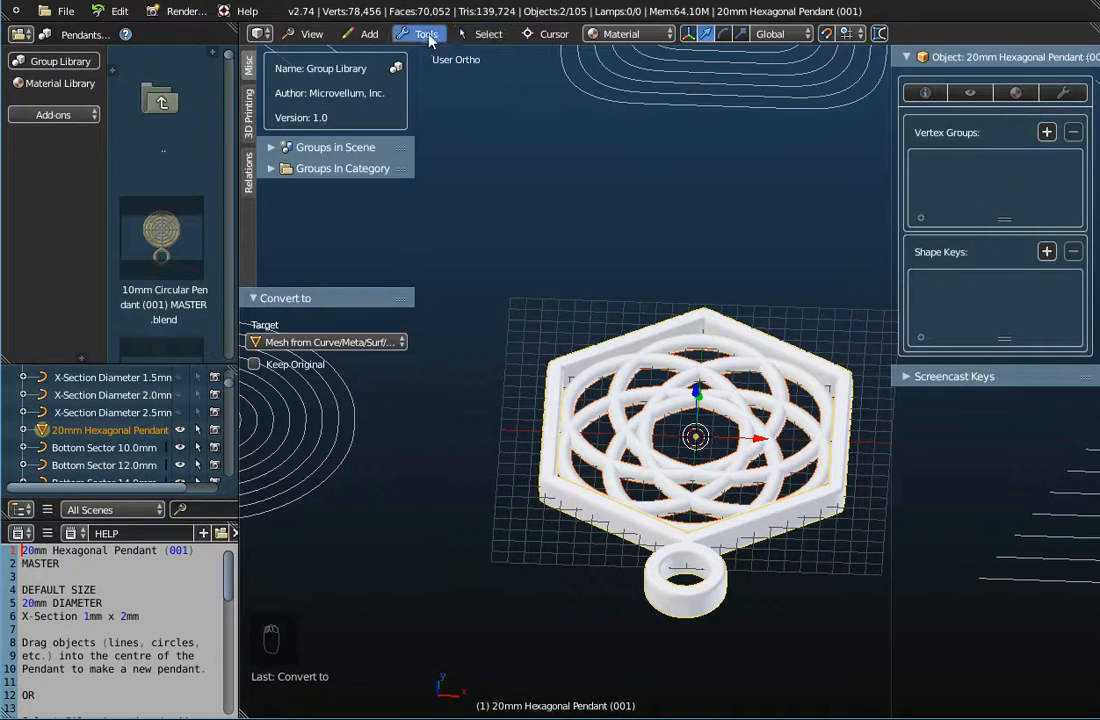
mouse_move(442, 55)
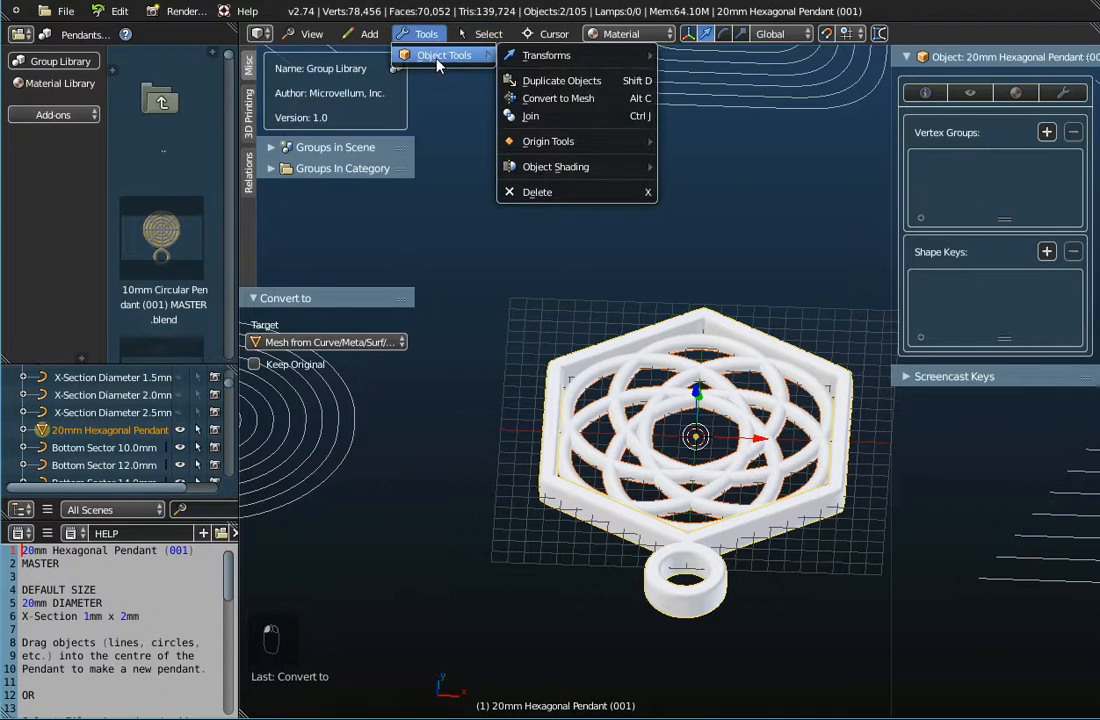
left_click(545, 116)
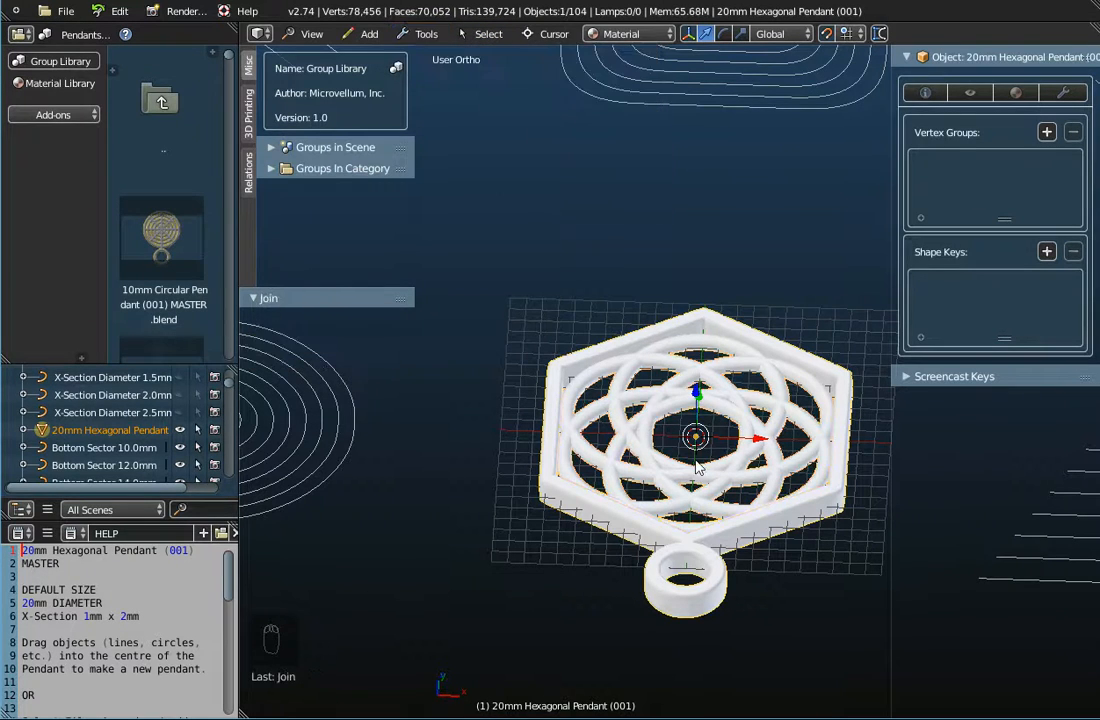
Examine the joined mesh pendant from several angles, checking how the woven pattern meets the frame.
middle_click_drag(656, 397, 732, 246)
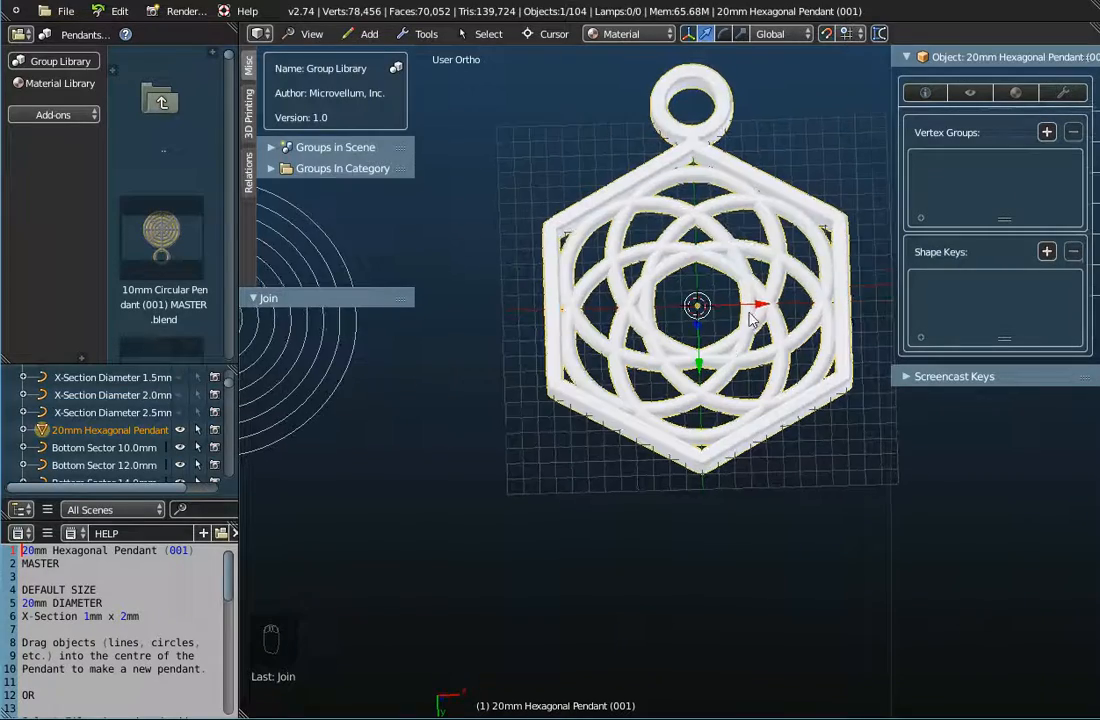
key("g")
key("x")
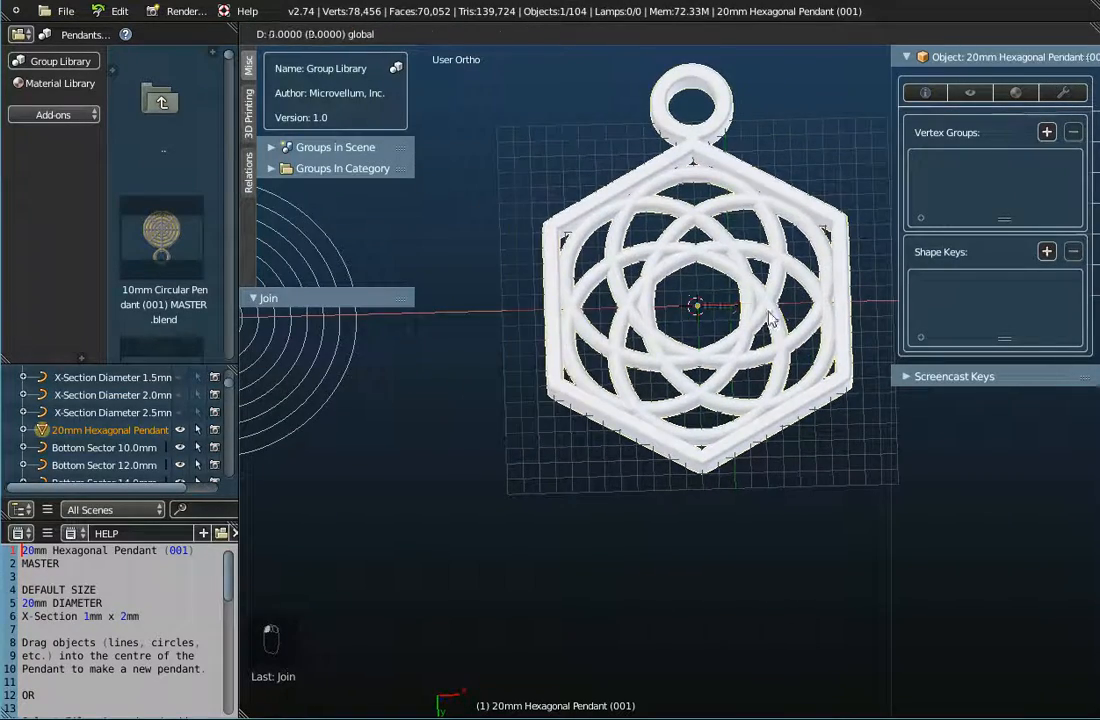
left_click(770, 318)
middle_click_drag(770, 318, 665, 618)
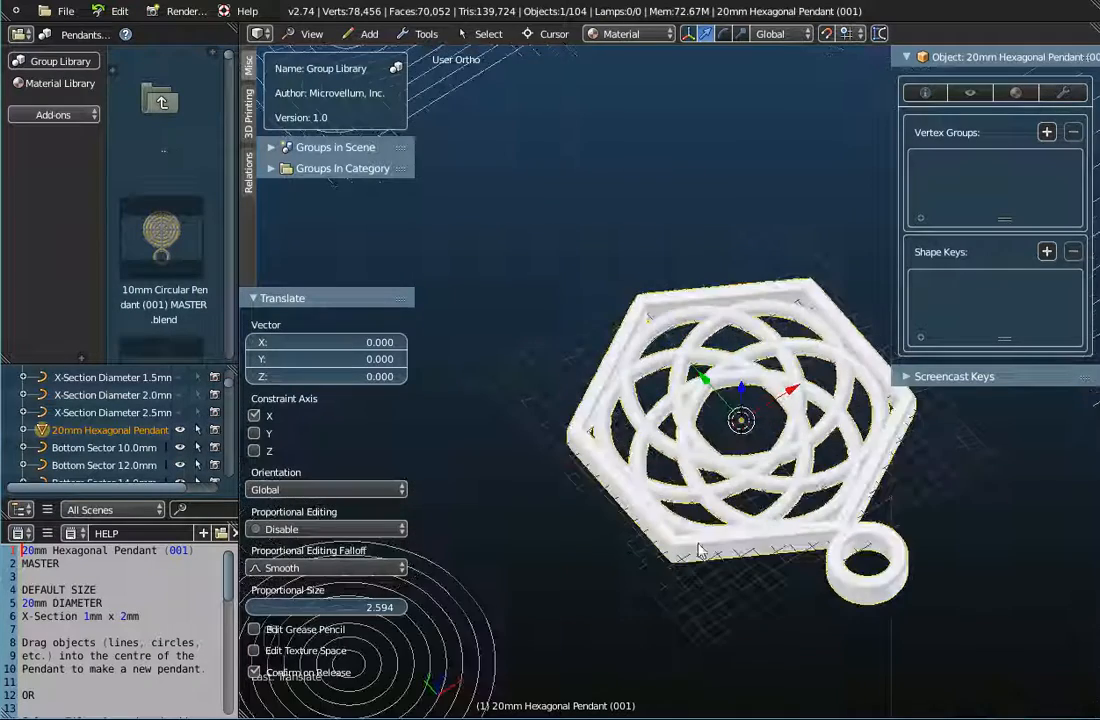
scroll(695, 502, "up", 6)
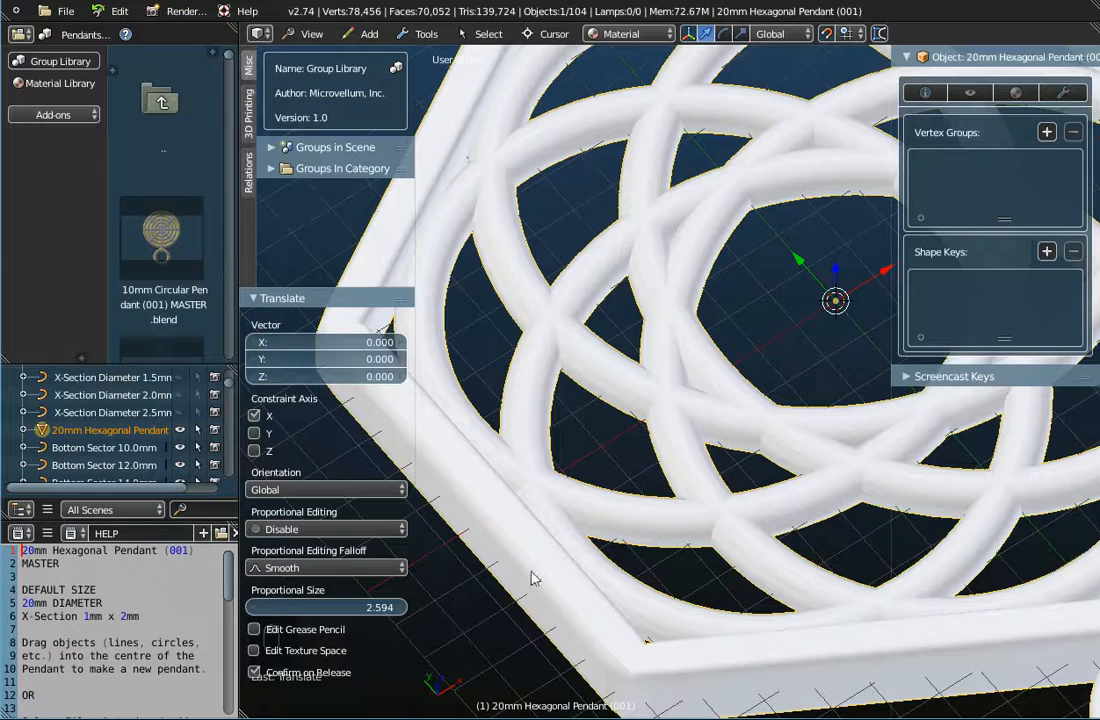
scroll(538, 538, "down", 2)
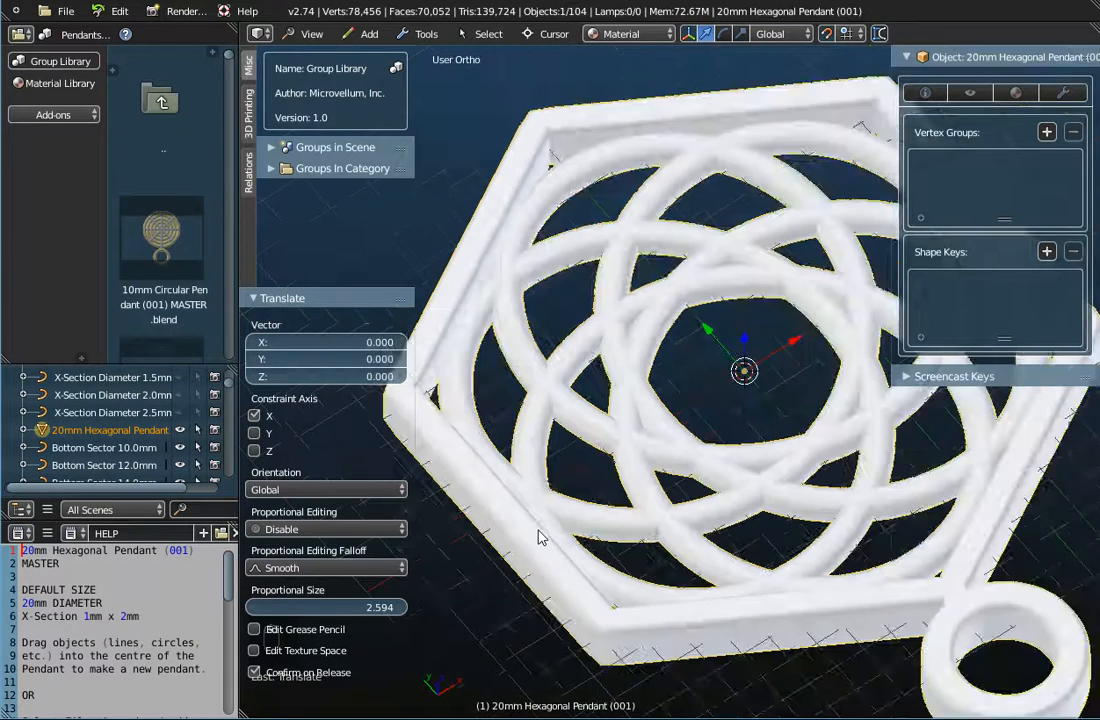
scroll(538, 538, "down", 1)
mouse_move(567, 550)
middle_mouse_down()
mouse_move(567, 504)
mouse_move(560, 555)
middle_mouse_up()
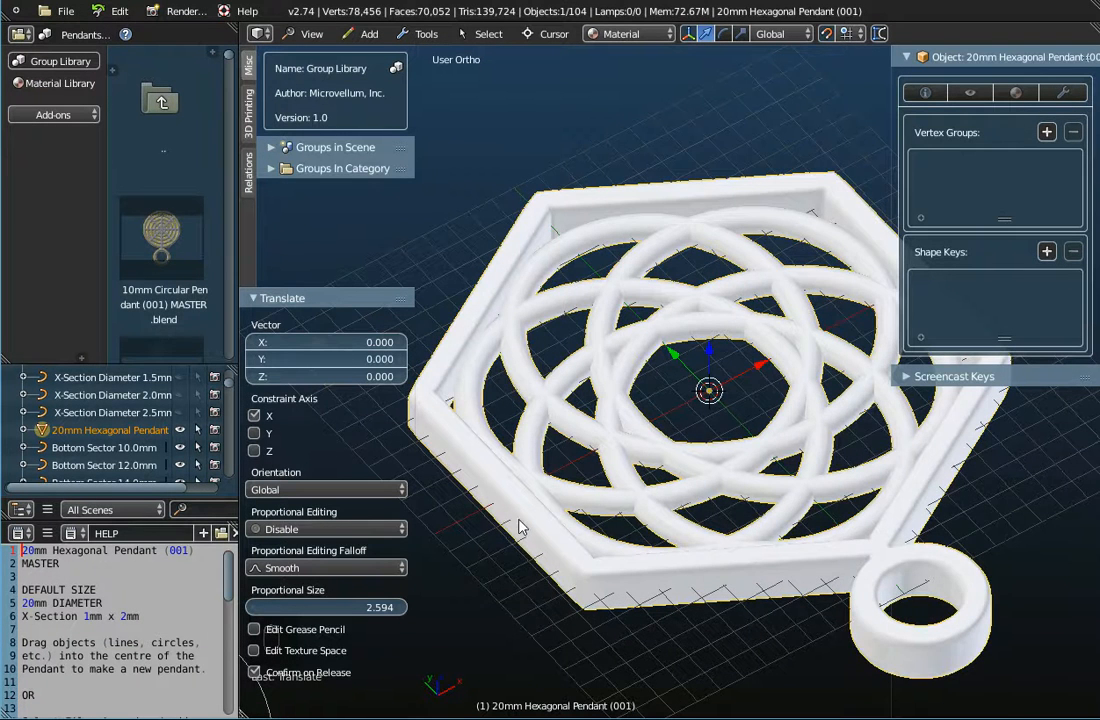
scroll(519, 525, "down", 3)
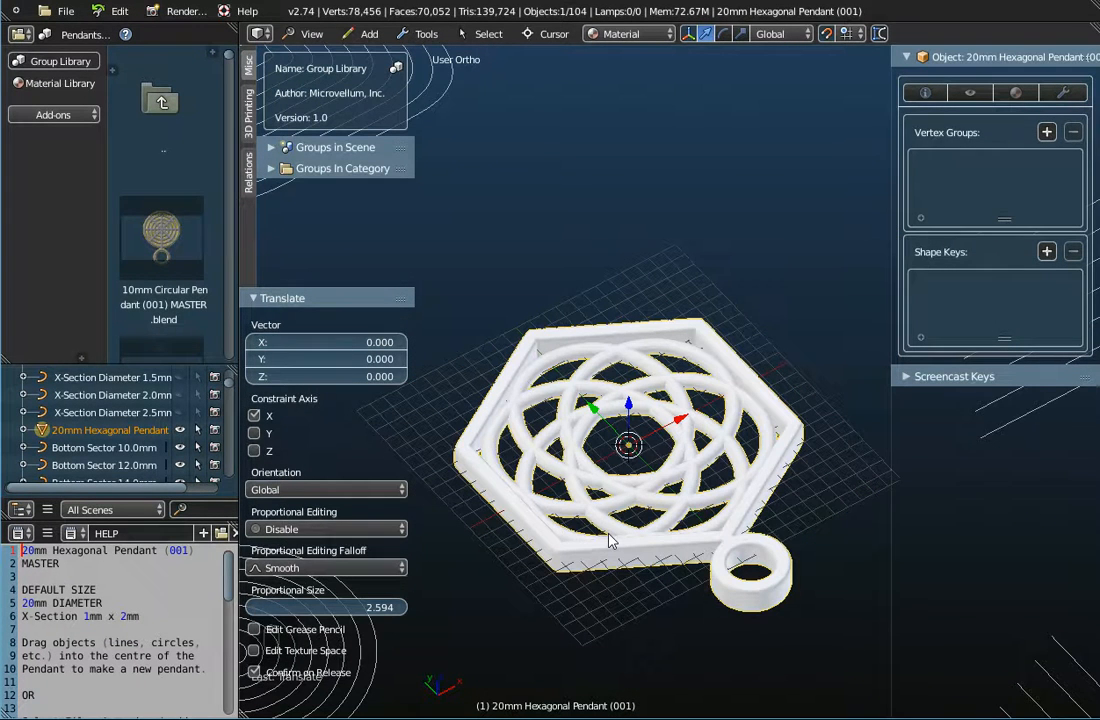
Undo the join and both mesh conversions to restore the Enneper pattern and frame as separate curves.
key("ctrl+z")
key("ctrl+z")
key("ctrl+z")
key("ctrl+z")
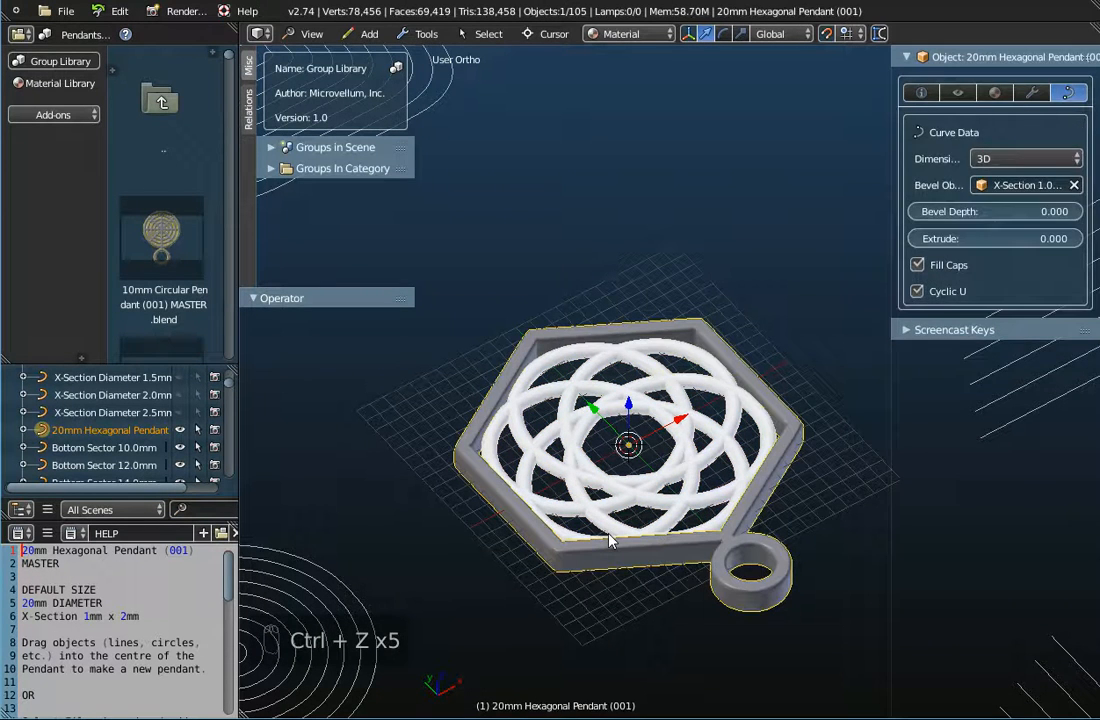
key("ctrl+z")
key("ctrl+z")
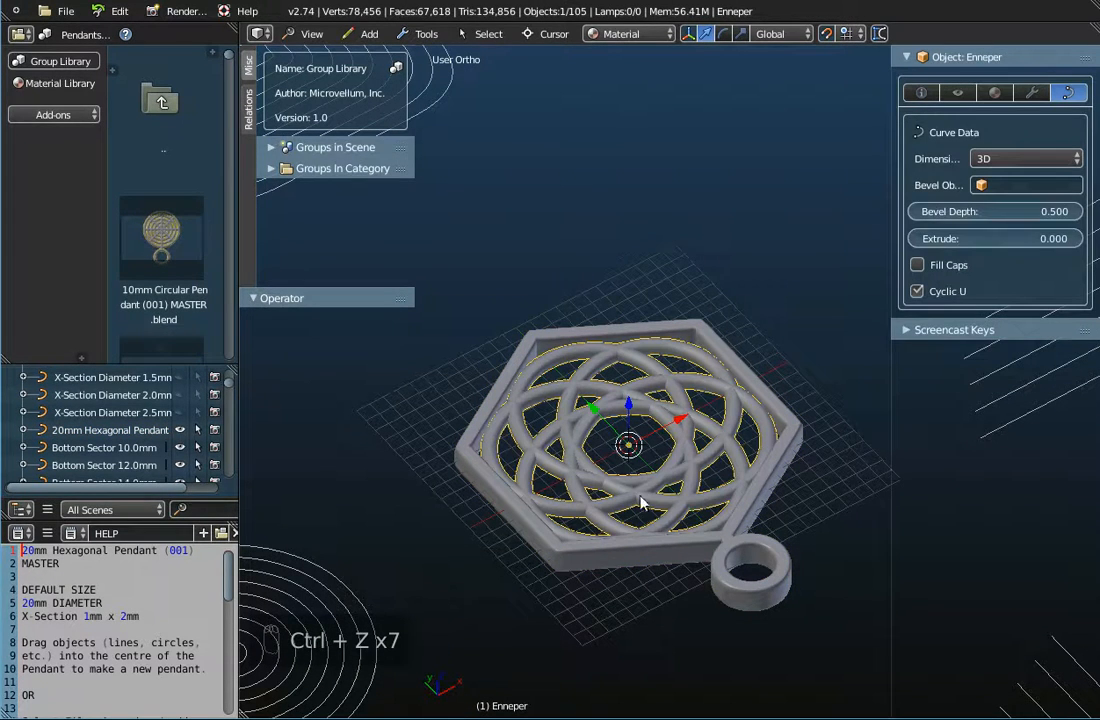
Join the Enneper curve to the hexagonal pendant frame as curves, with the frame active so its bevel cross-section applies.
middle_click_drag(633, 498, 729, 322, "shift")
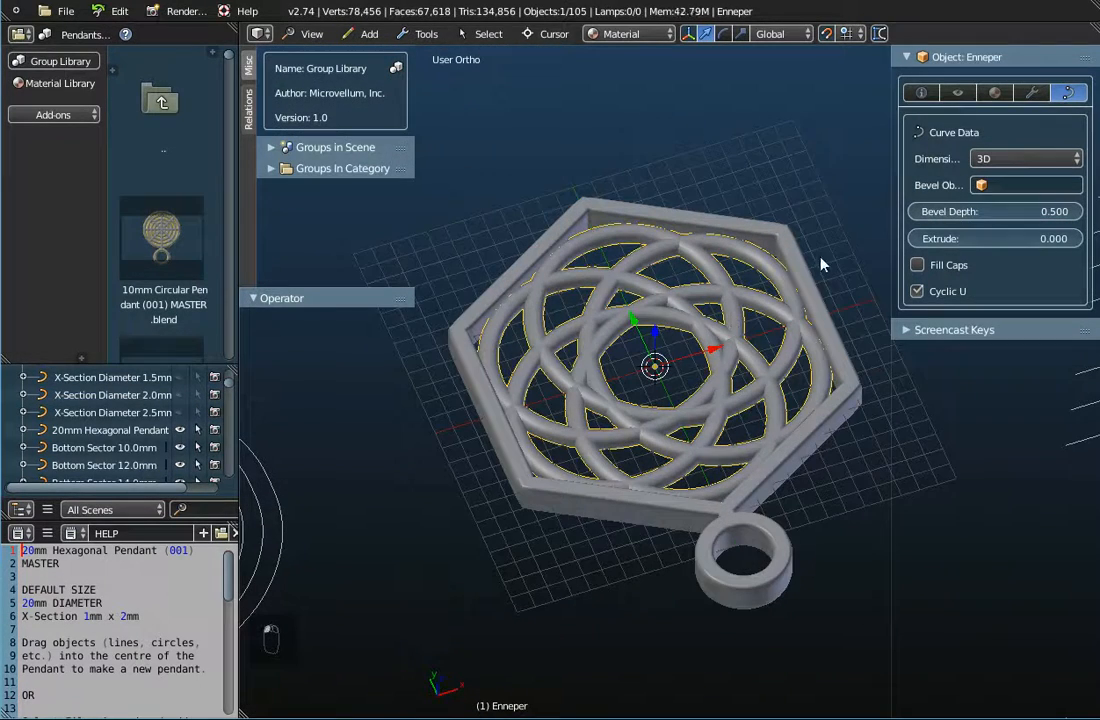
right_click(785, 231)
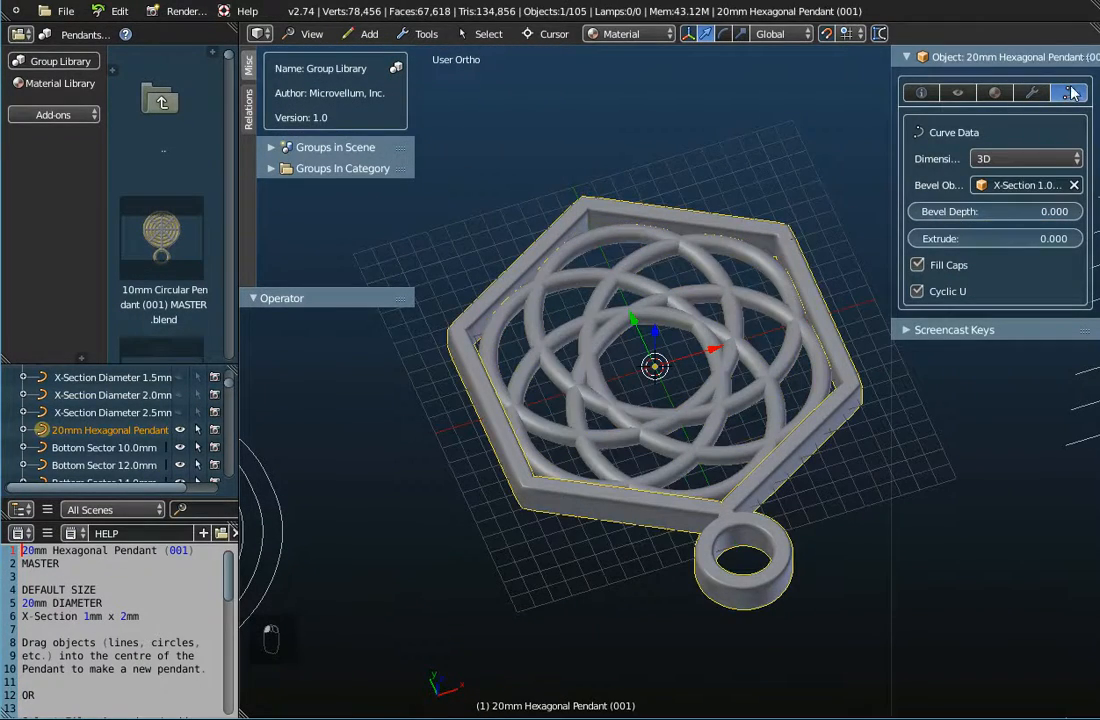
right_click(616, 242)
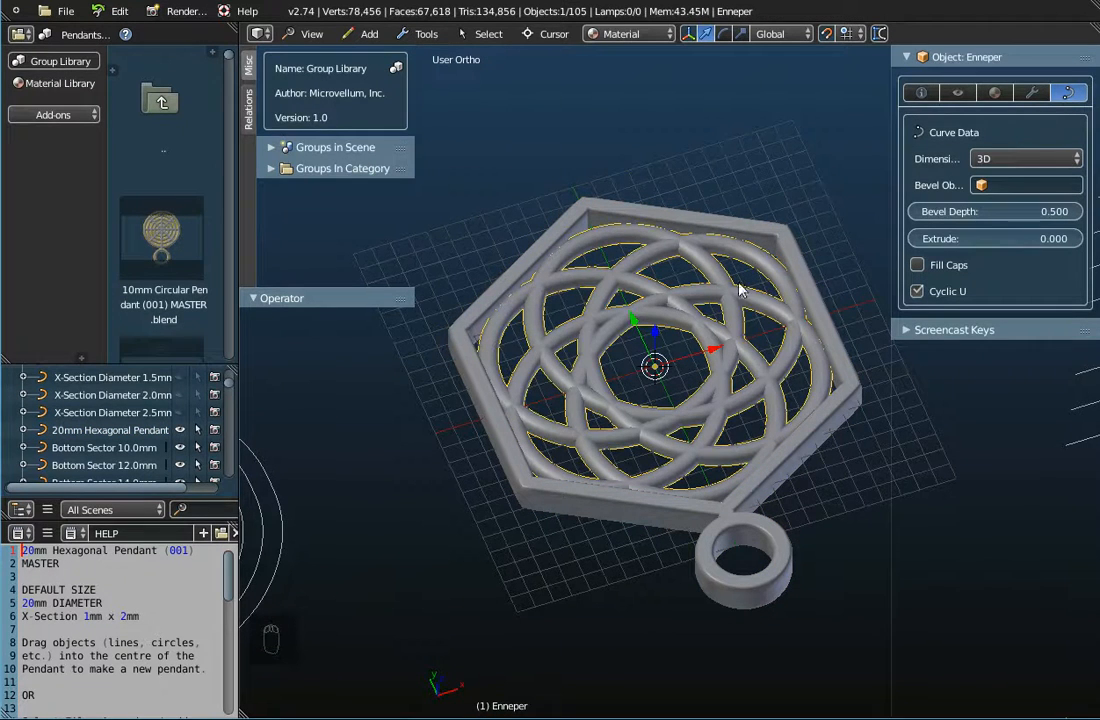
scroll(690, 312, "up", 3)
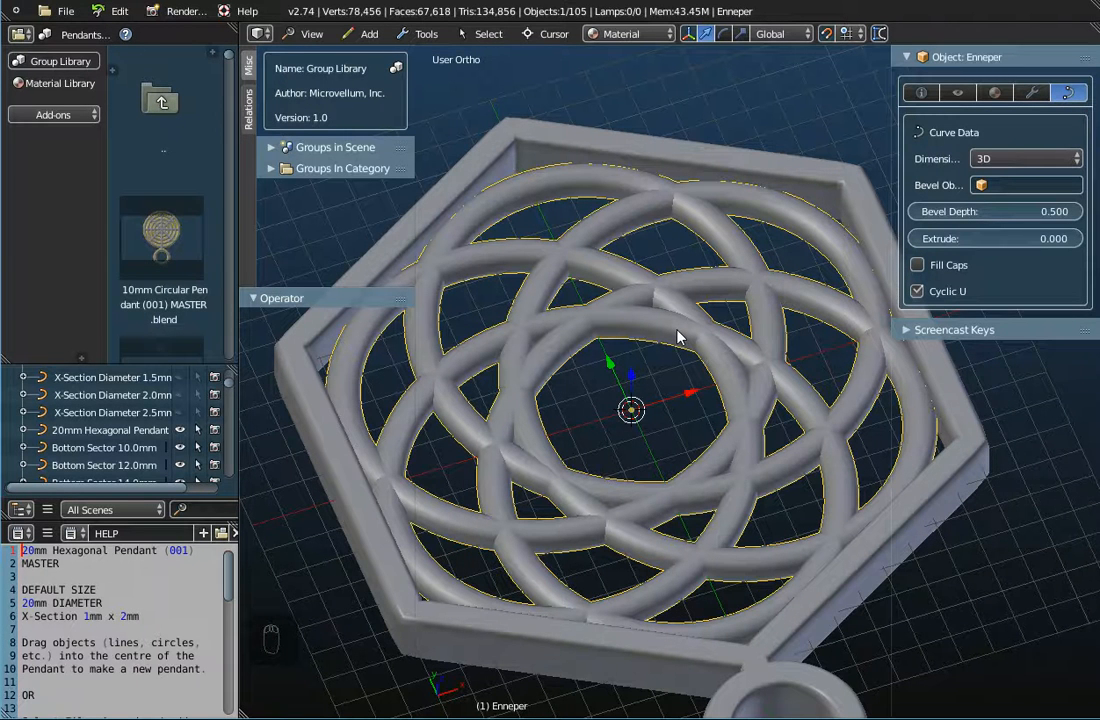
right_click(727, 162, "shift")
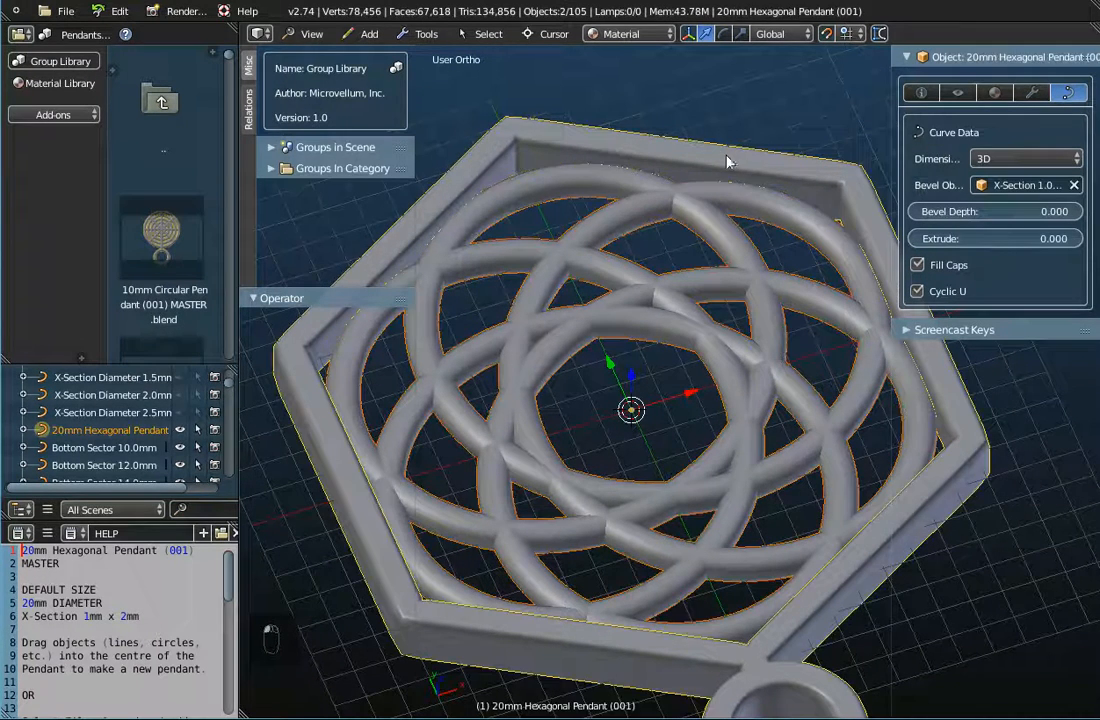
left_click(424, 35)
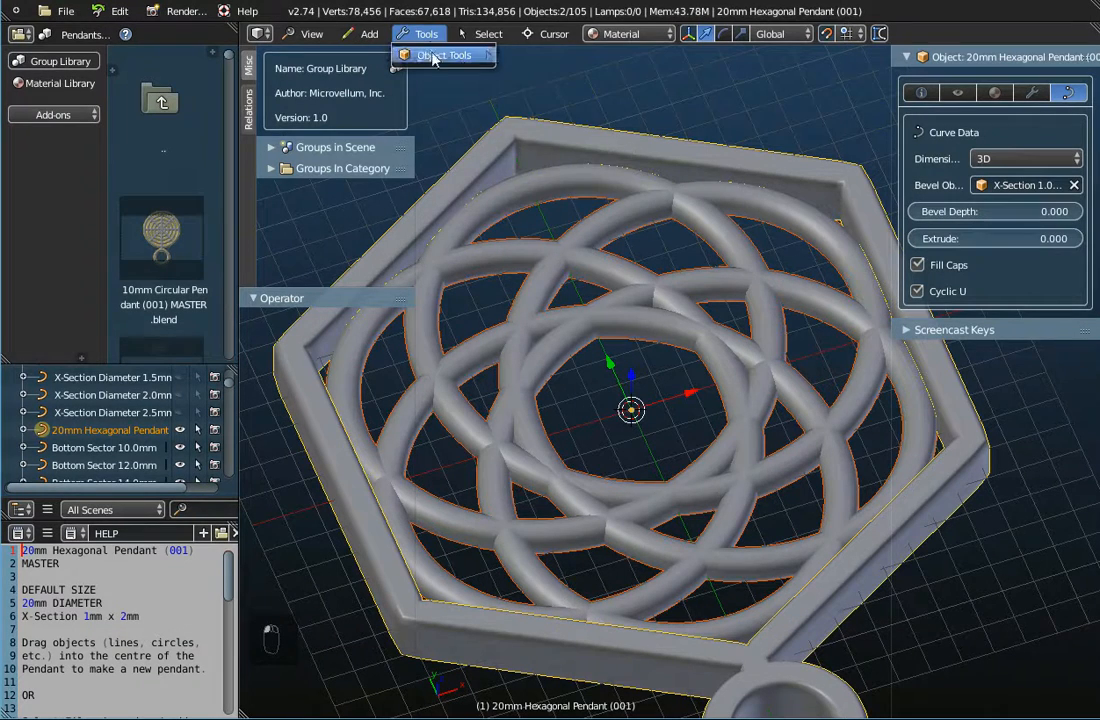
mouse_move(440, 55)
left_click(547, 117)
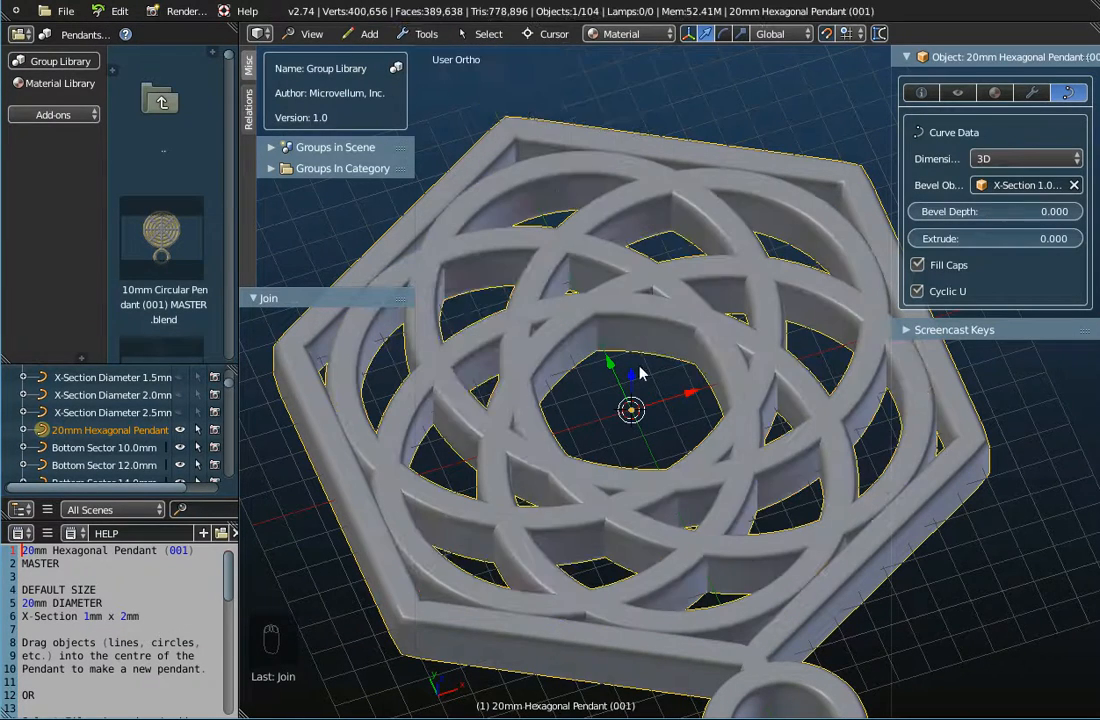
Examine the joined curve pendant from several angles, checking the woven pattern, the frame and the hanging loop.
scroll(597, 325, "up", 2)
scroll(597, 342, "down", 5)
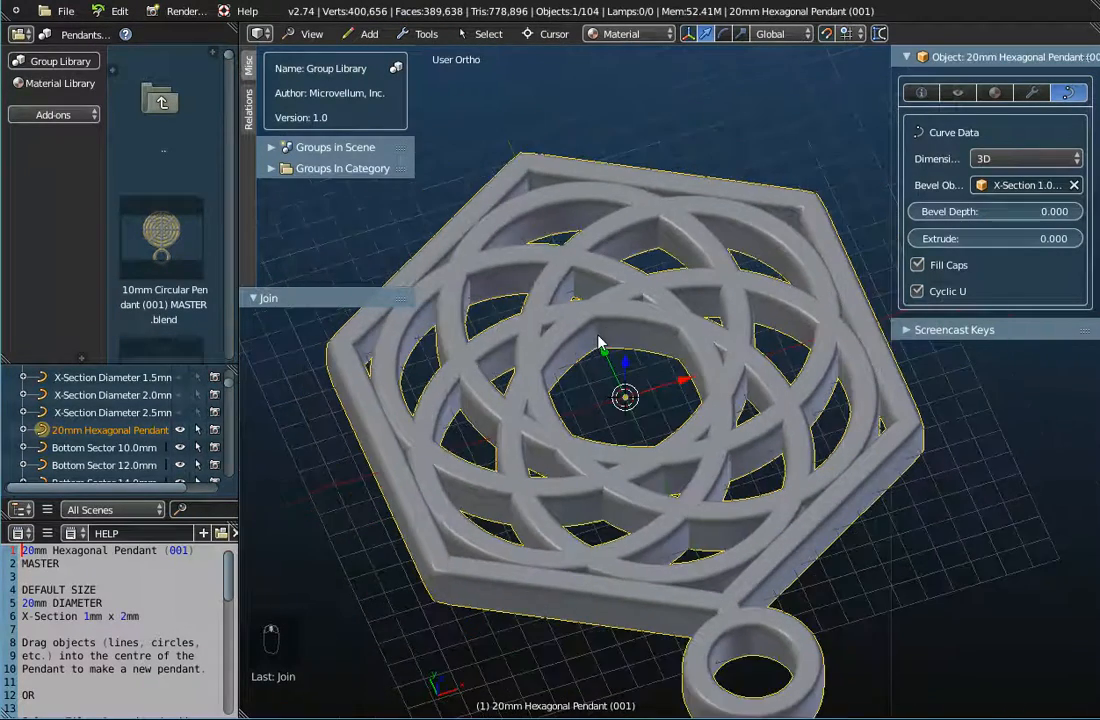
middle_click_drag(651, 468, 617, 344)
middle_click_drag(626, 253, 628, 250)
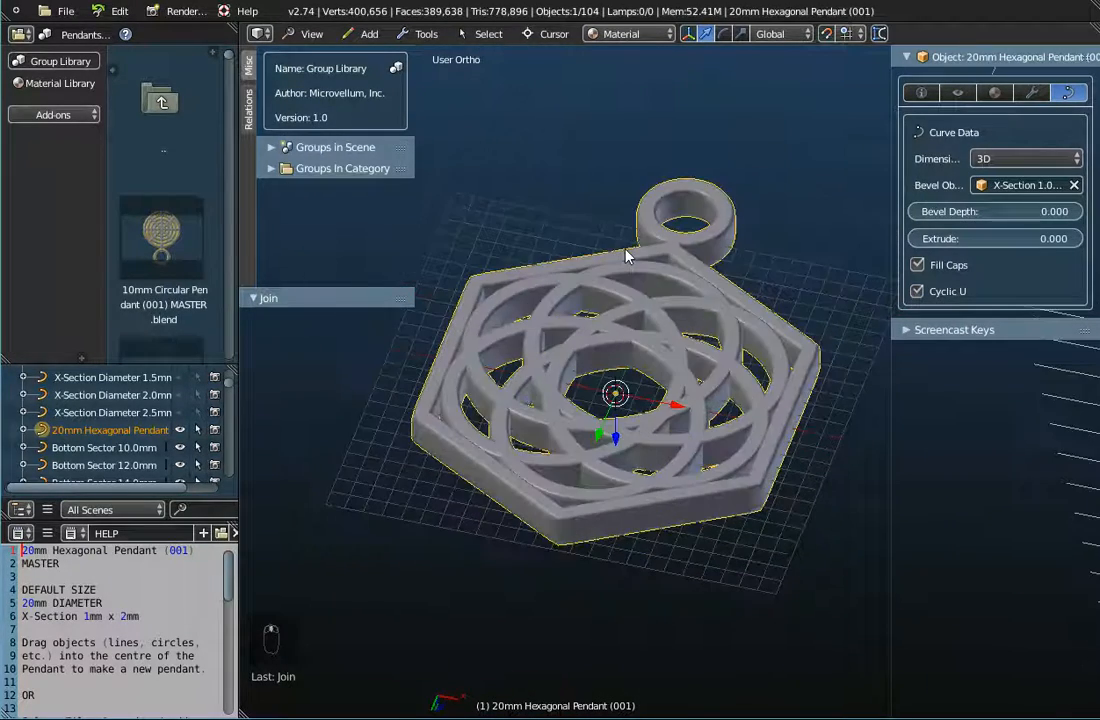
scroll(678, 263, "up", 2)
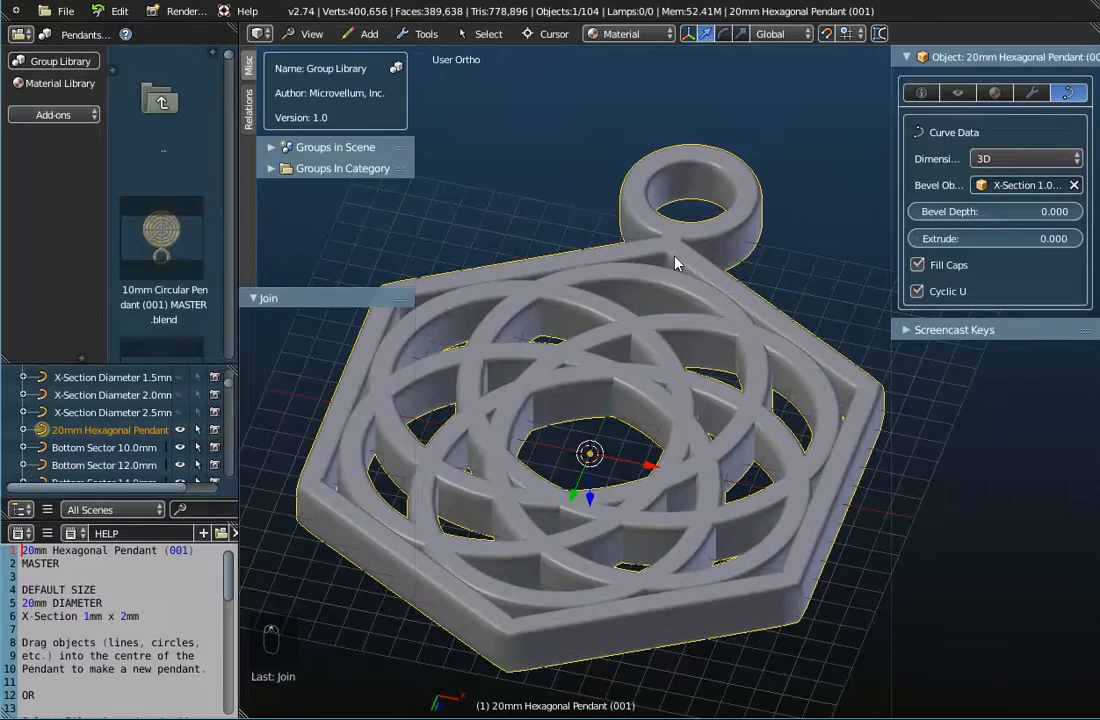
mouse_move(672, 263)
middle_mouse_down()
mouse_move(668, 400)
mouse_move(688, 264)
middle_mouse_up()
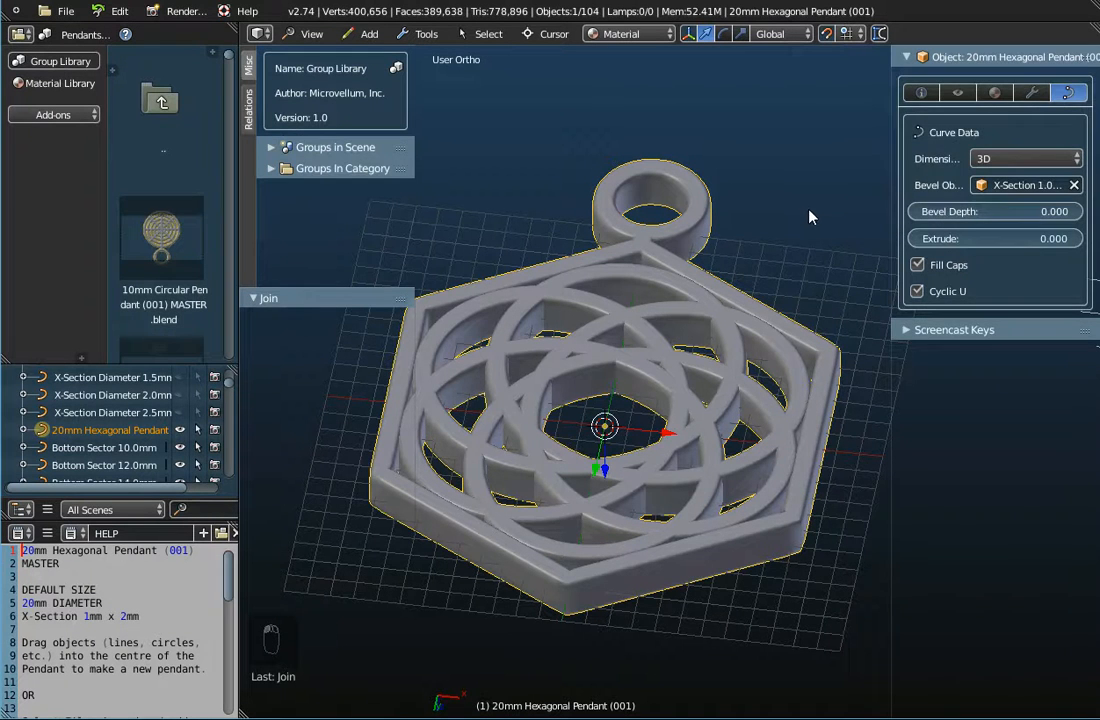
Set the joined pendant's bevel object to X-Section 1.0mm x 1.0mm and inspect the cross-section from several angles.
key("n")
key("n")
left_click_drag(890, 70, 827, 70)
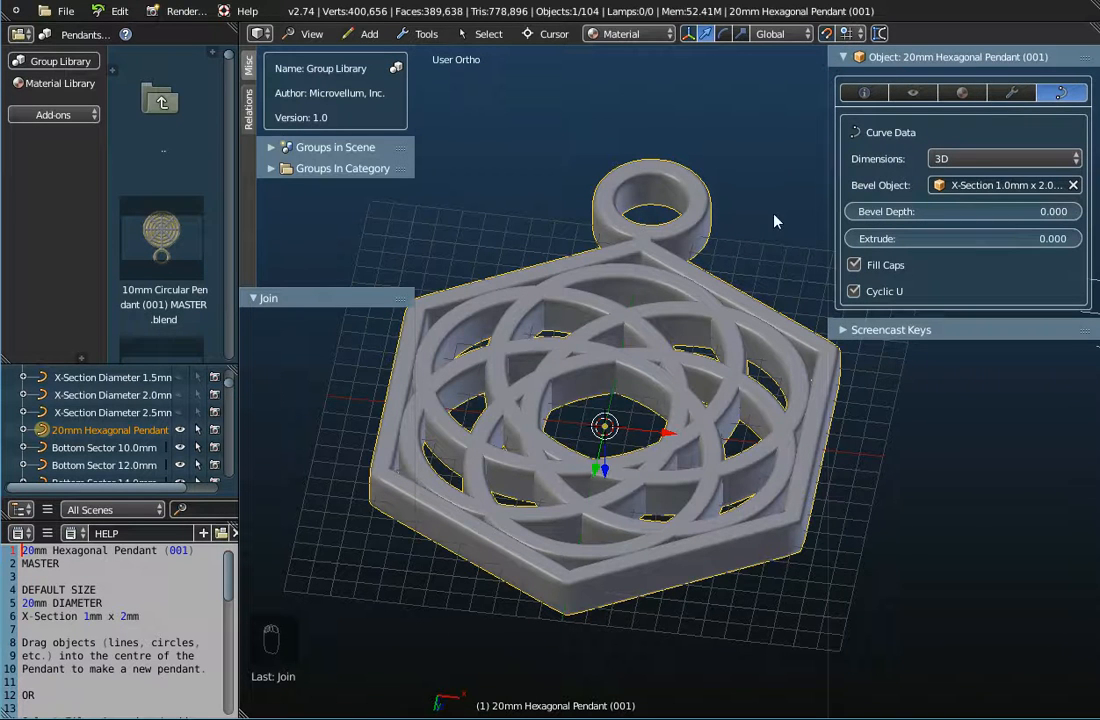
left_click(994, 185)
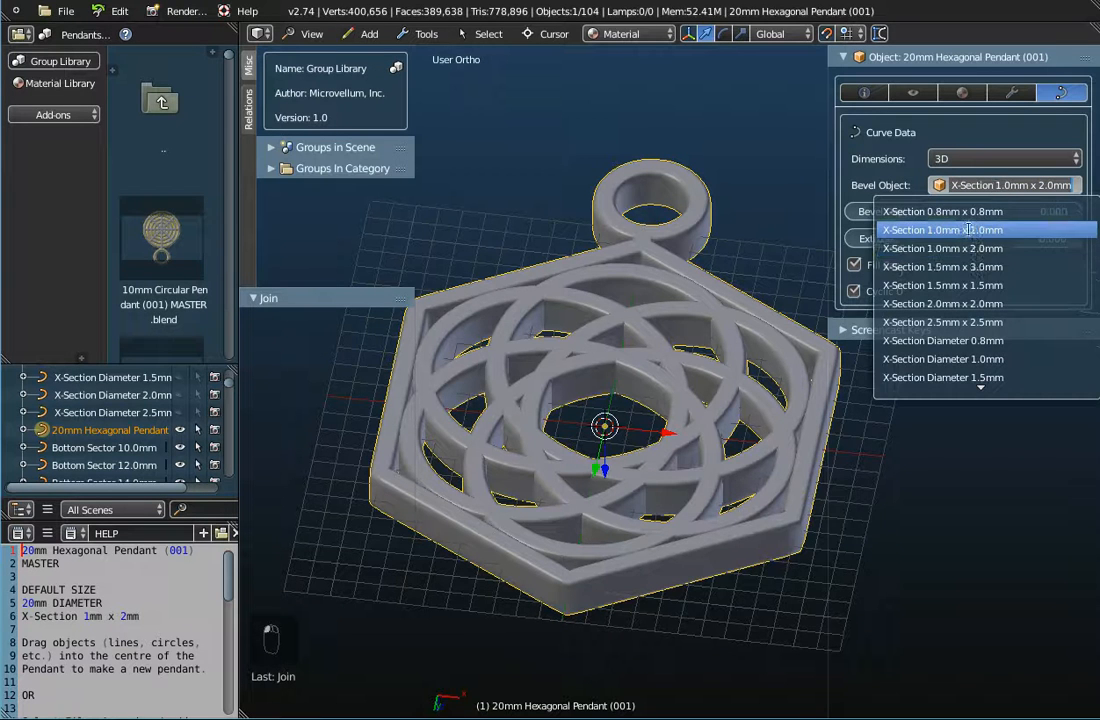
left_click(965, 231)
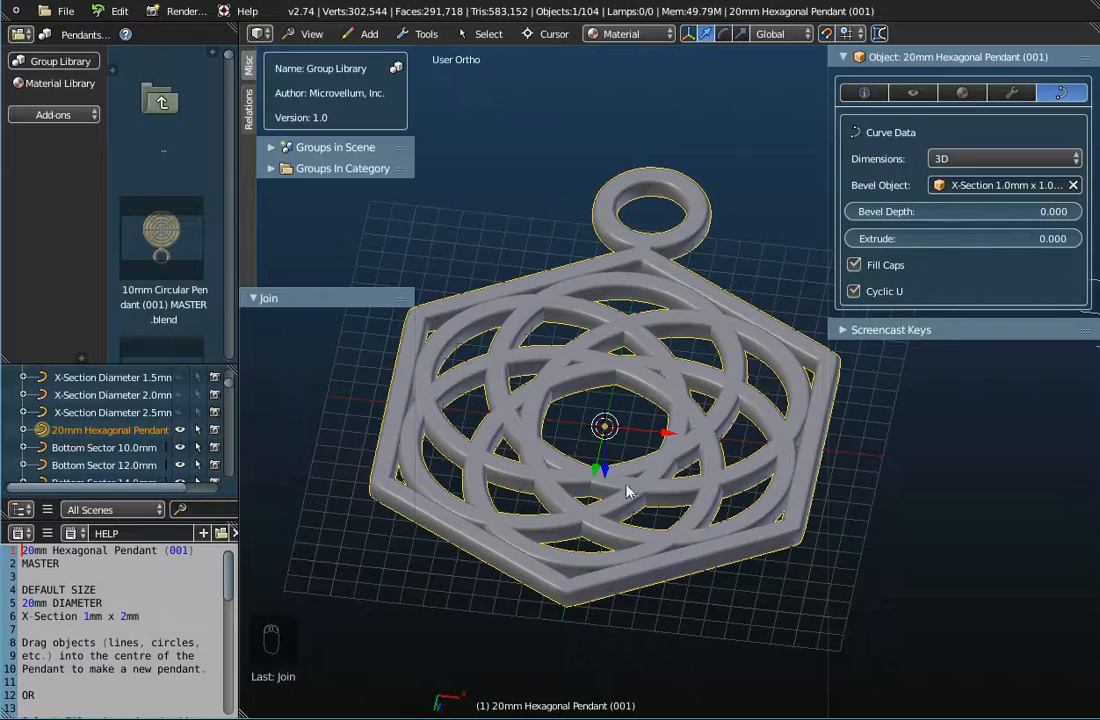
scroll(641, 503, "up", 2)
scroll(641, 503, "down", 1)
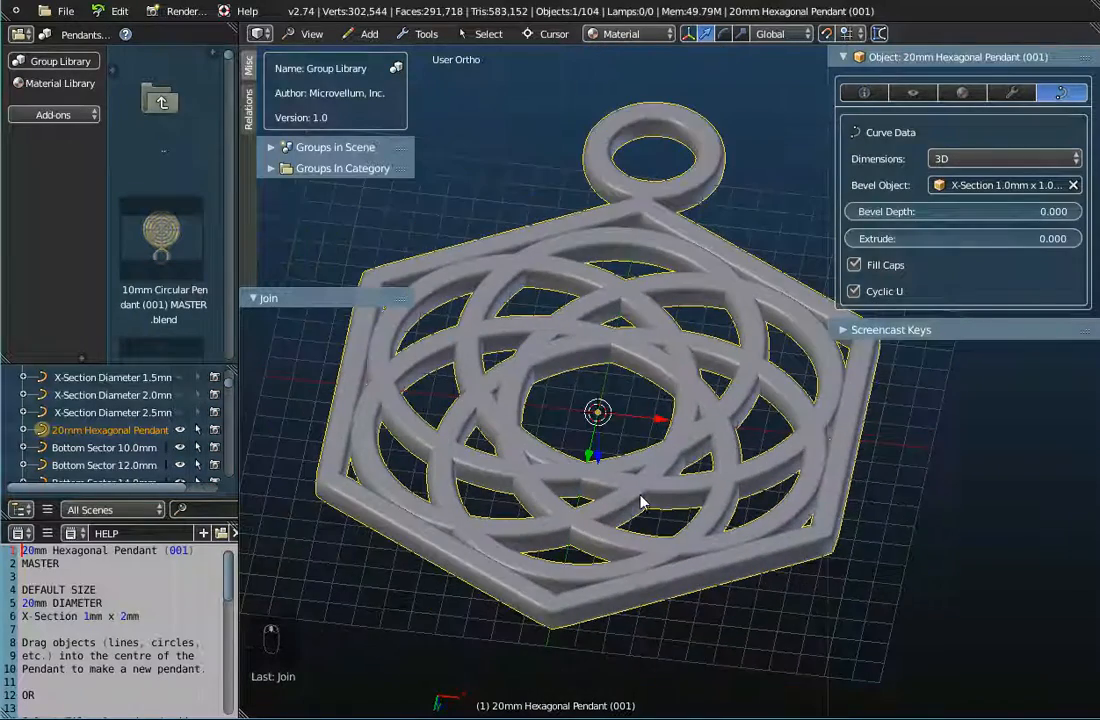
middle_click_drag(646, 449, 545, 495)
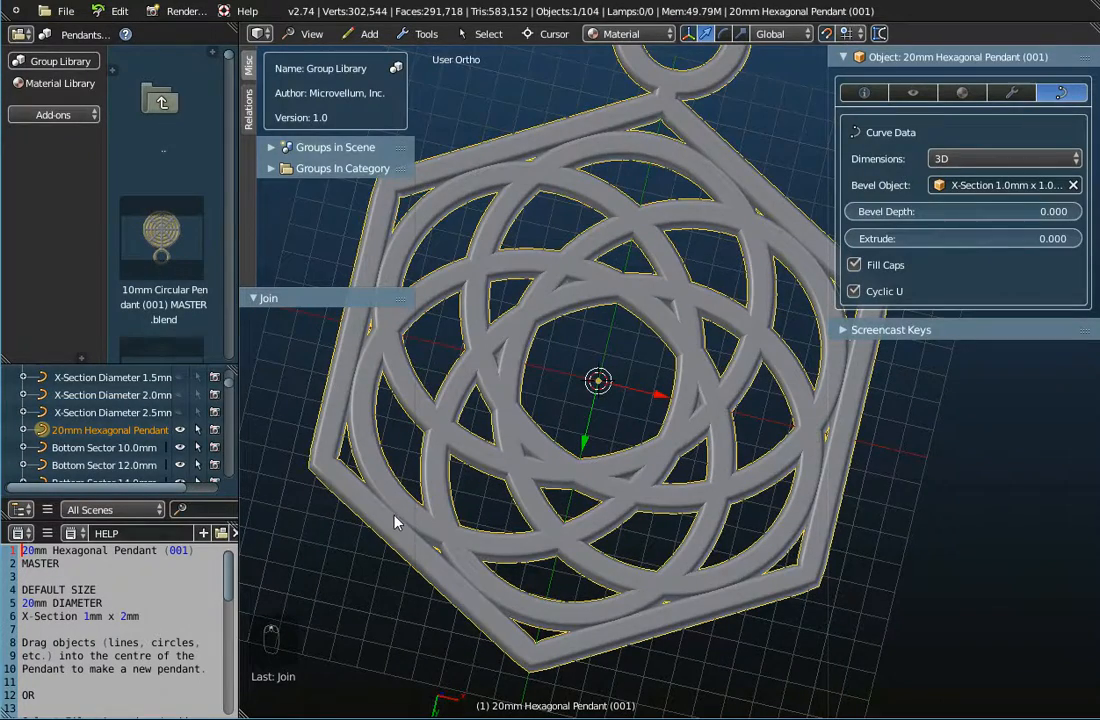
scroll(481, 597, "up", 2)
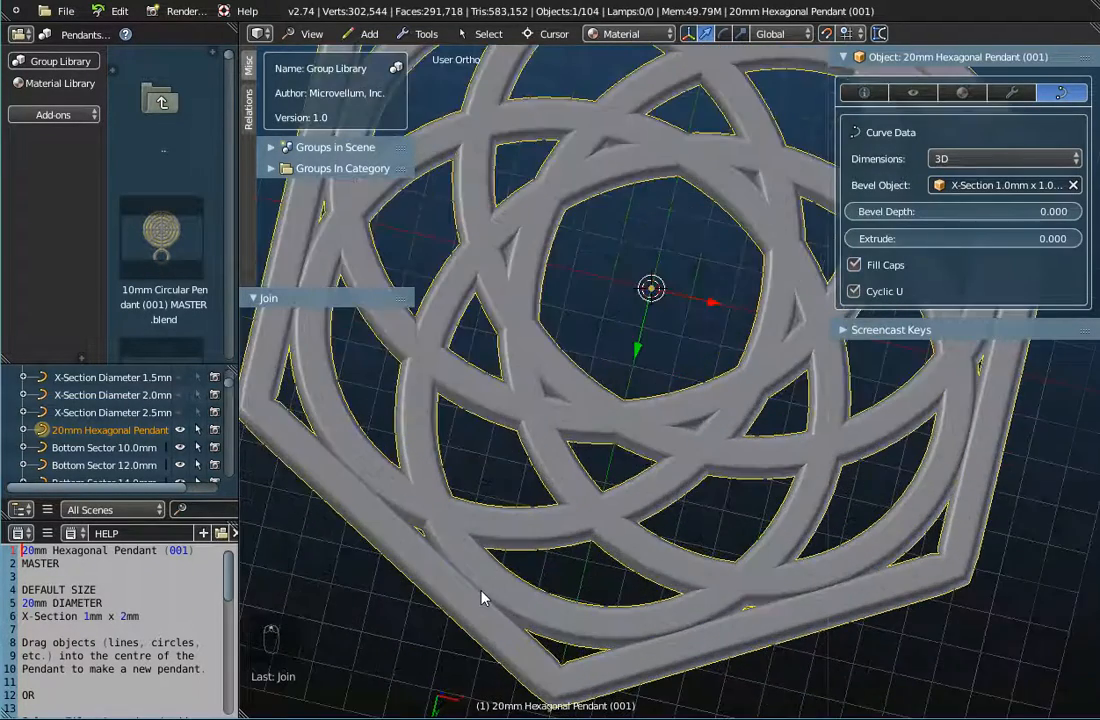
scroll(482, 598, "down", 2)
key("KP_7")
middle_click_drag(538, 575, 563, 490)
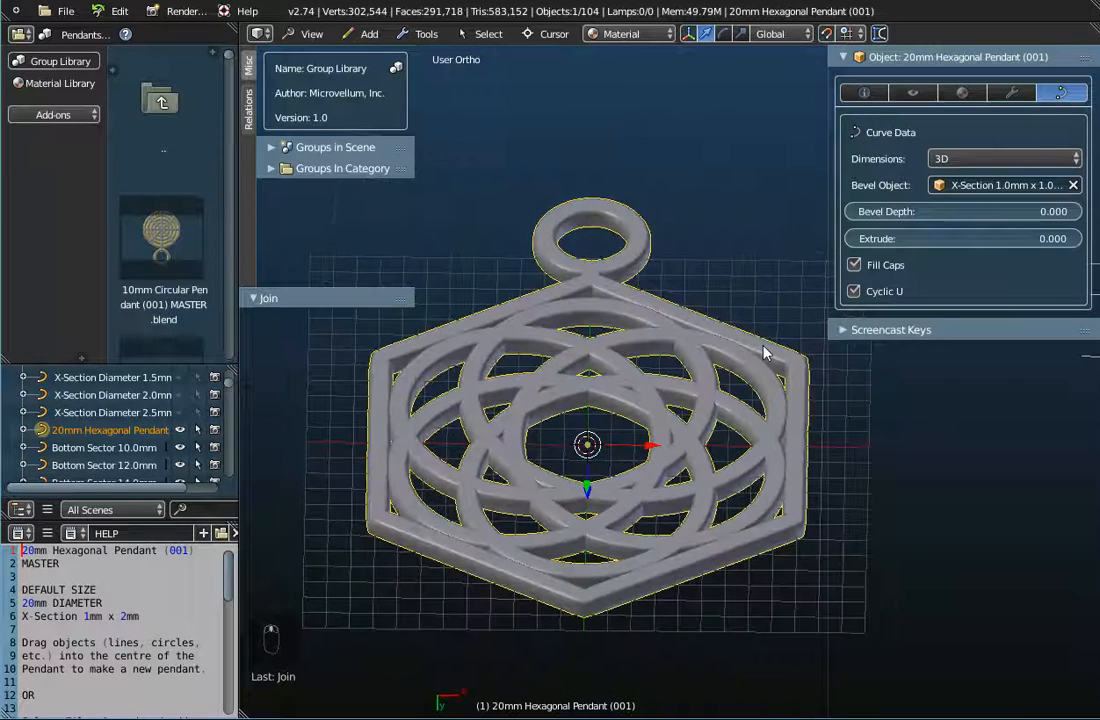
Try X-Section 1.0mm x 3.0mm as the pendant's bevel object, and switch it back to X-Section 1.0mm x 2.0mm.
left_click(988, 181)
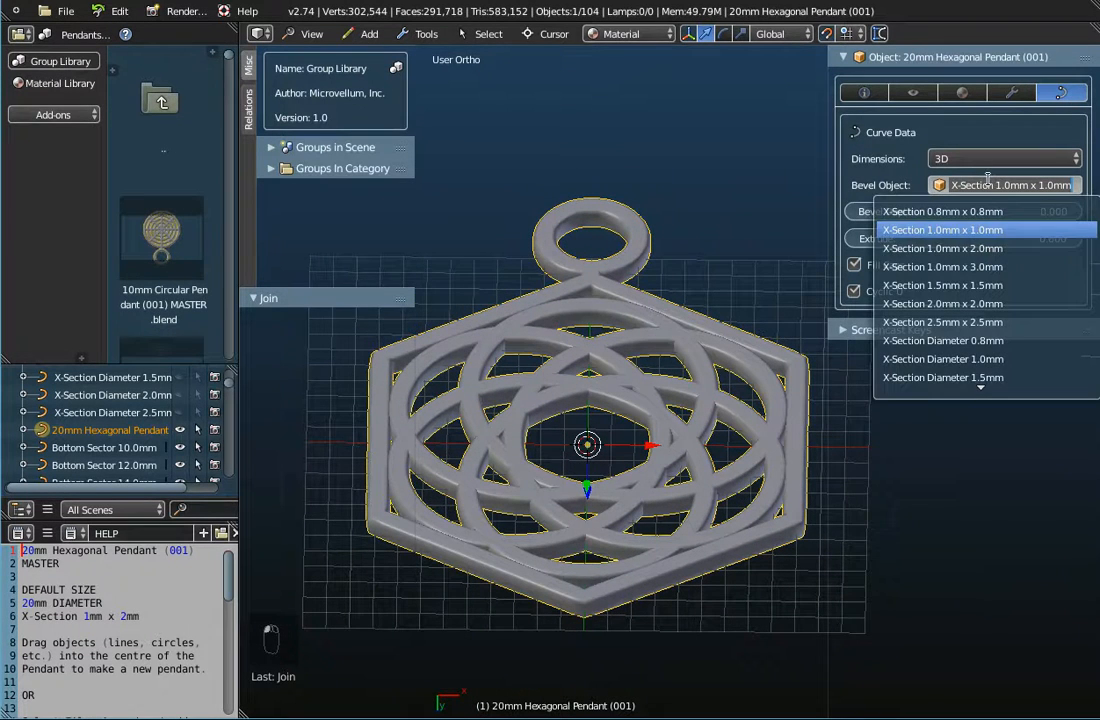
left_click(963, 267)
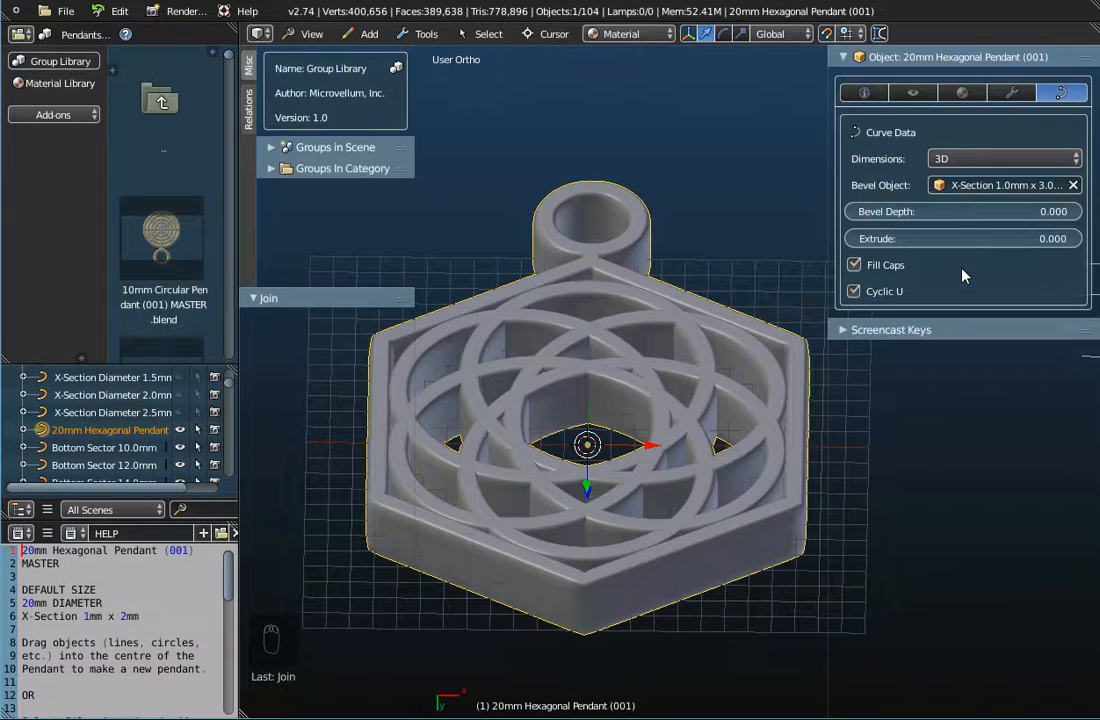
left_click(982, 185)
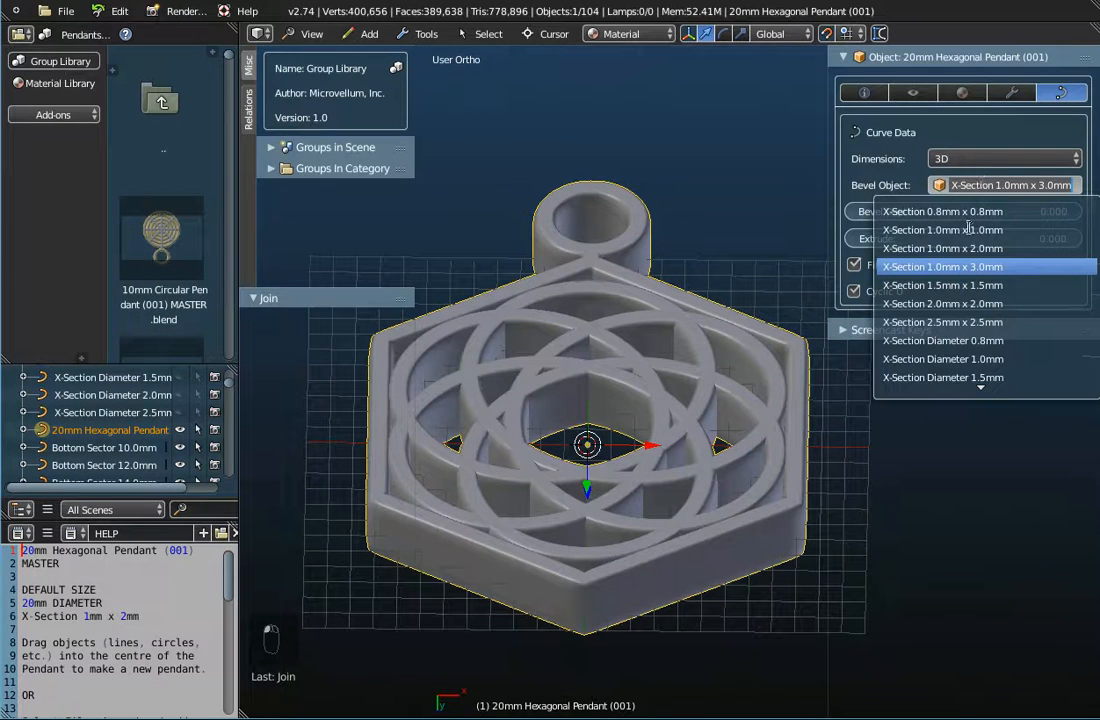
left_click(900, 248)
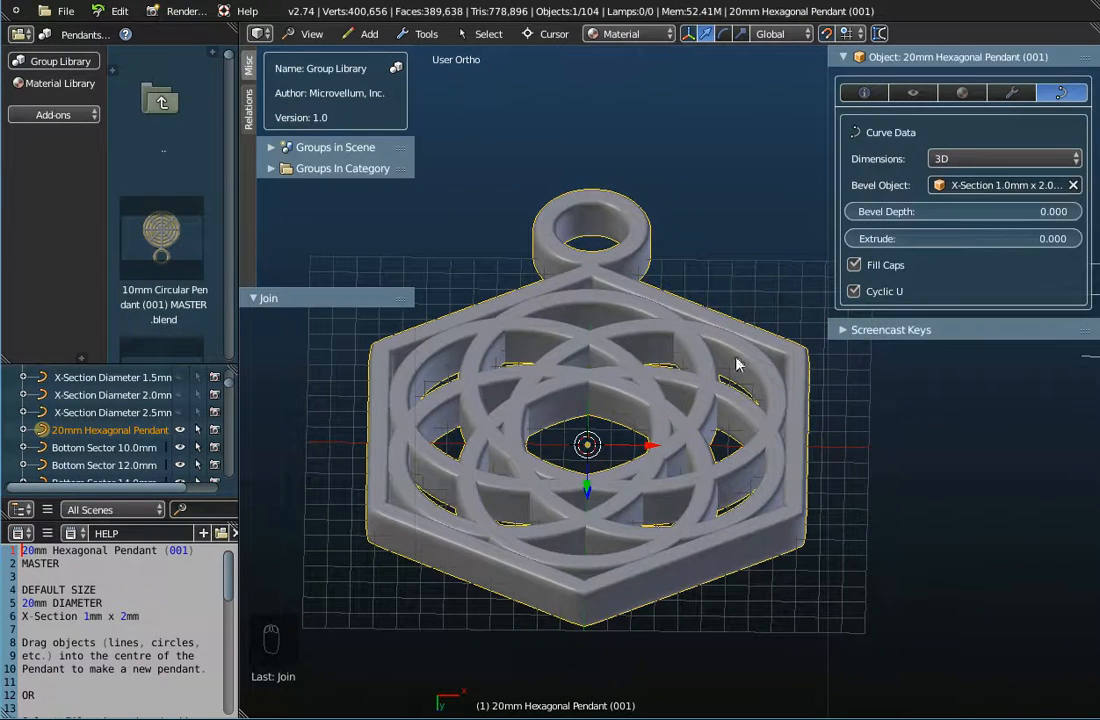
middle_click_drag(611, 484, 599, 518)
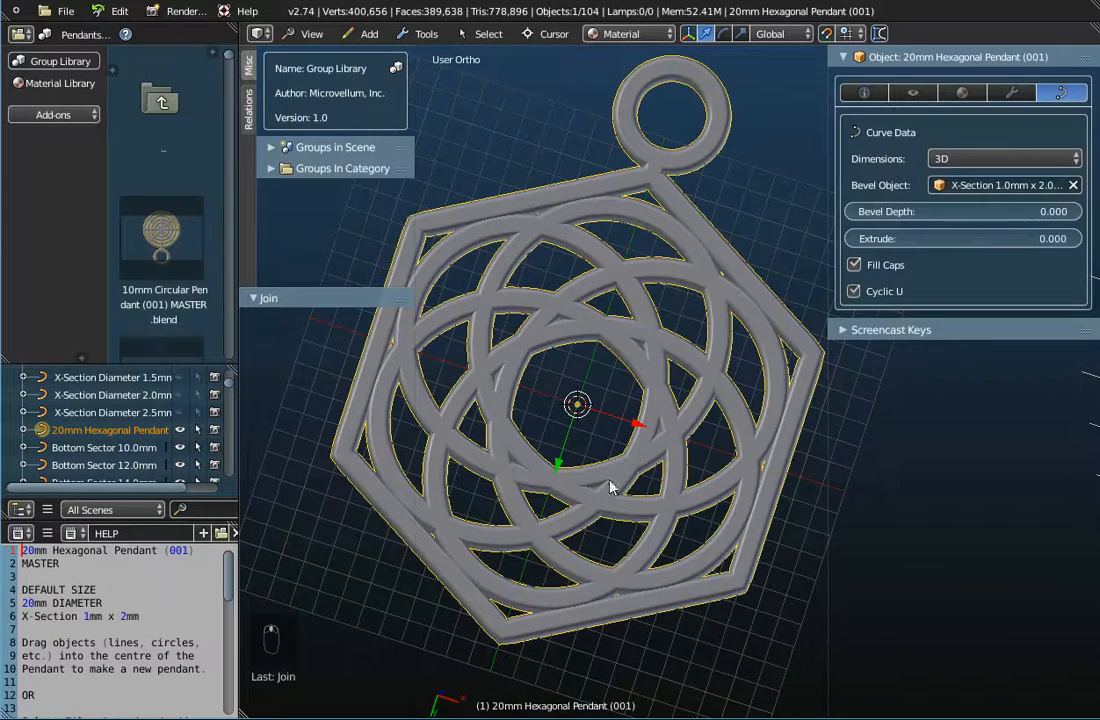
left_click(382, 36)
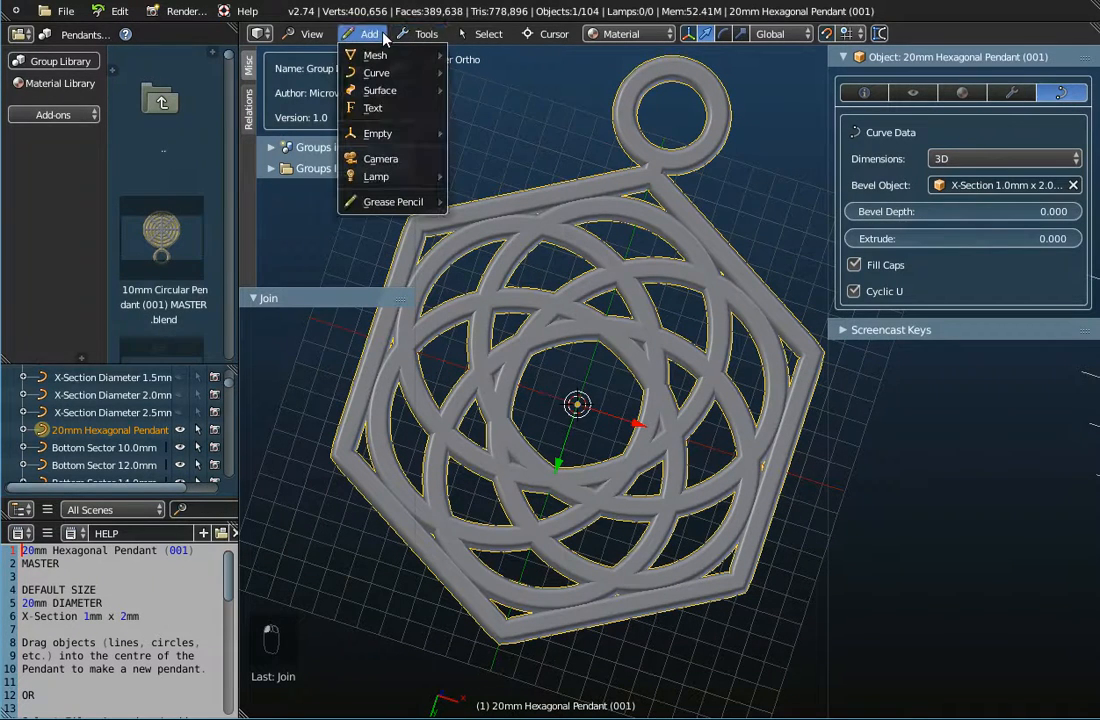
mouse_move(366, 72)
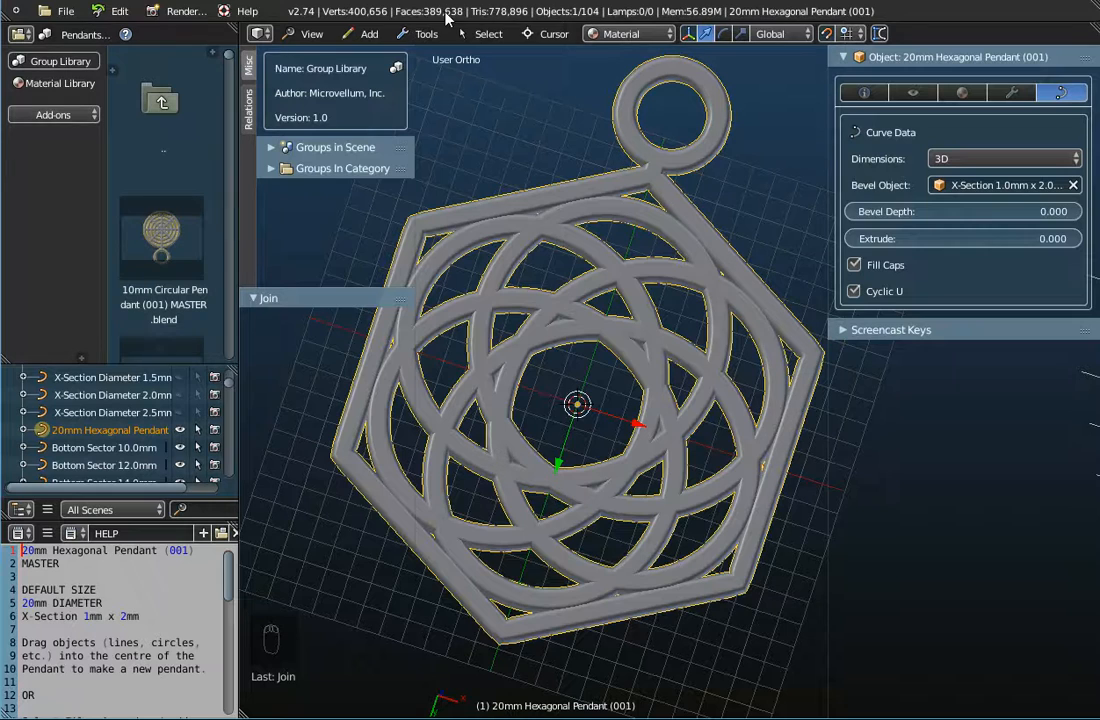
middle_click_drag(609, 430, 632, 365)
scroll(656, 483, "up", 1)
scroll(656, 483, "down", 2)
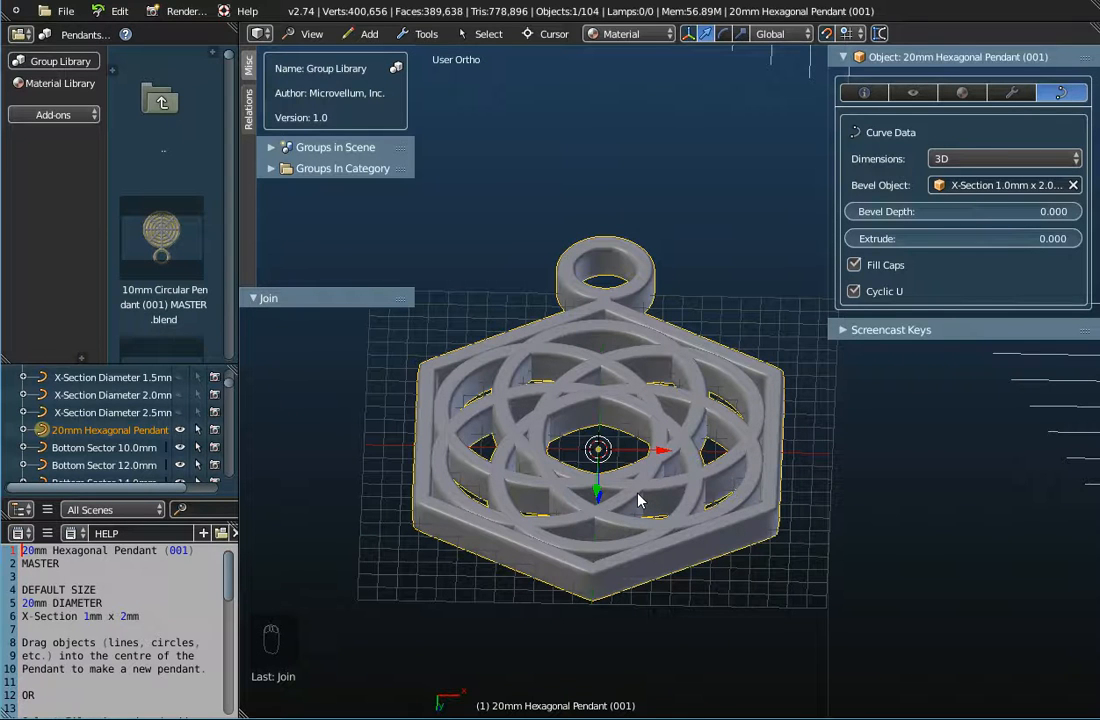
scroll(640, 500, "up", 1)
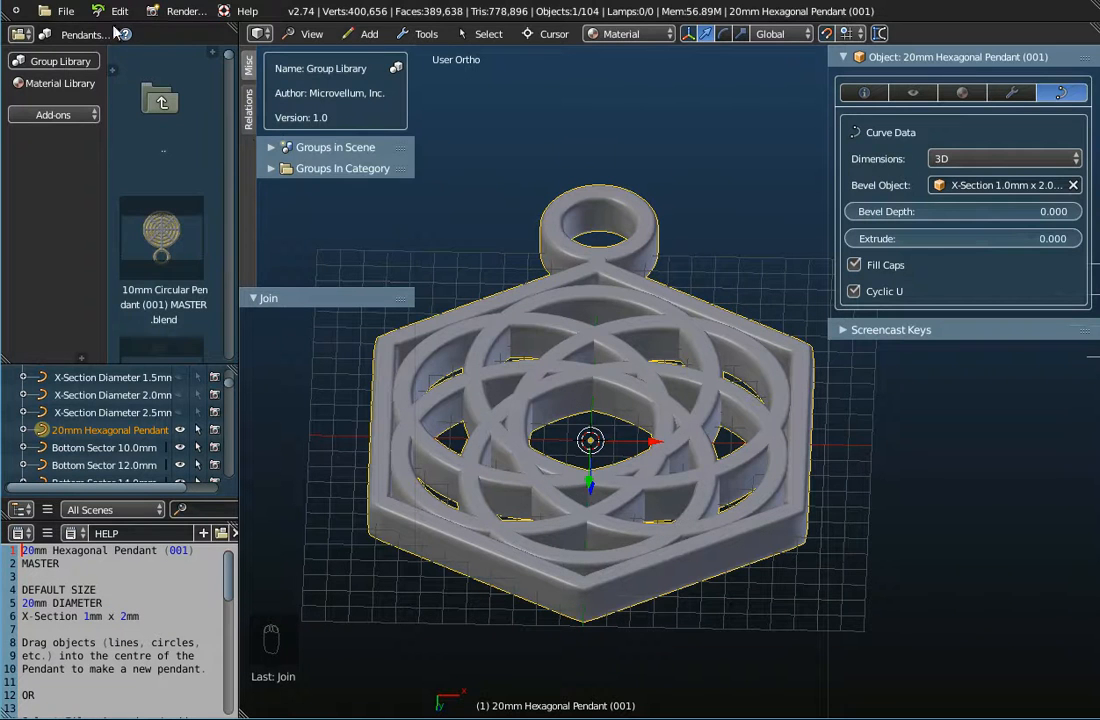
Reload the start-up file and place the 20mm Hexagonal Pendant (001) MASTER from the group library in the work area.
left_click(62, 11)
left_click(71, 34)
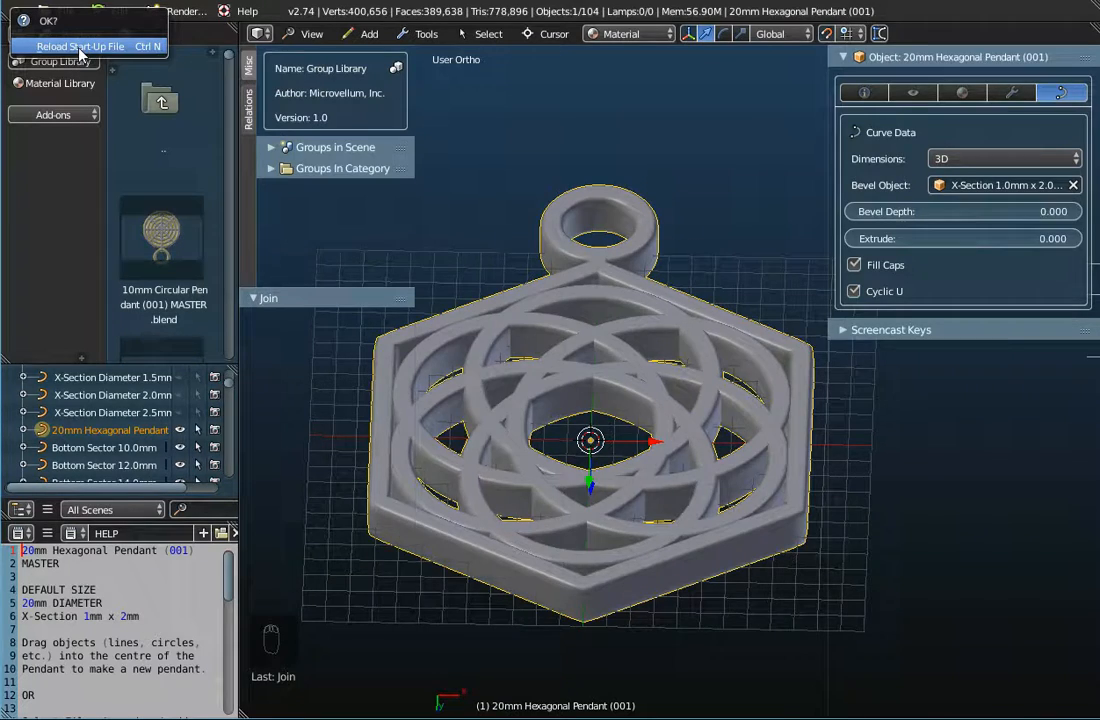
left_click(80, 47)
scroll(205, 270, "down", 5)
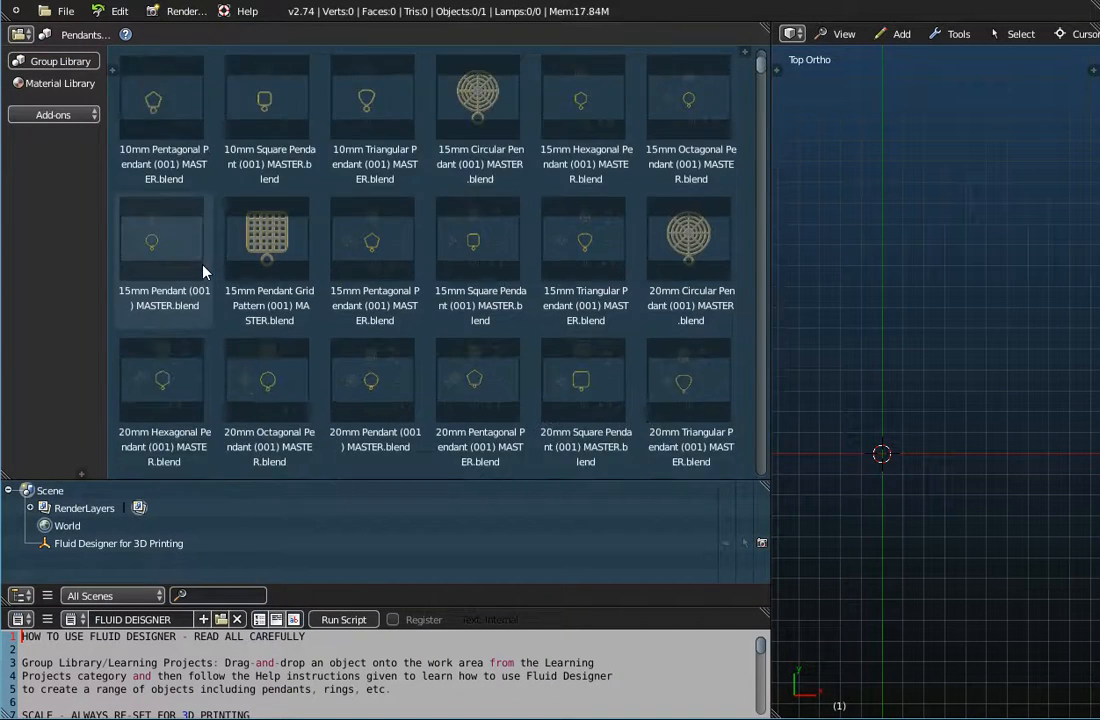
left_click_drag(178, 293, 808, 356)
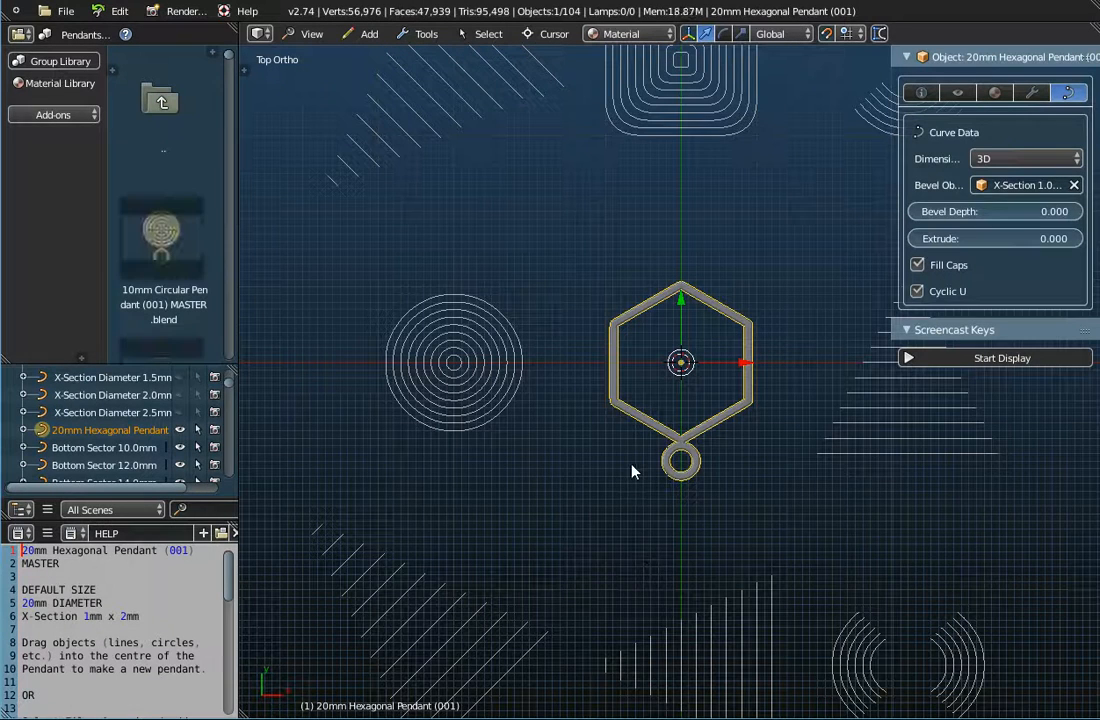
Show the 3D view's tool shelf and add a Tennis Seam curve at the centre of the hexagonal frame.
left_click(244, 62)
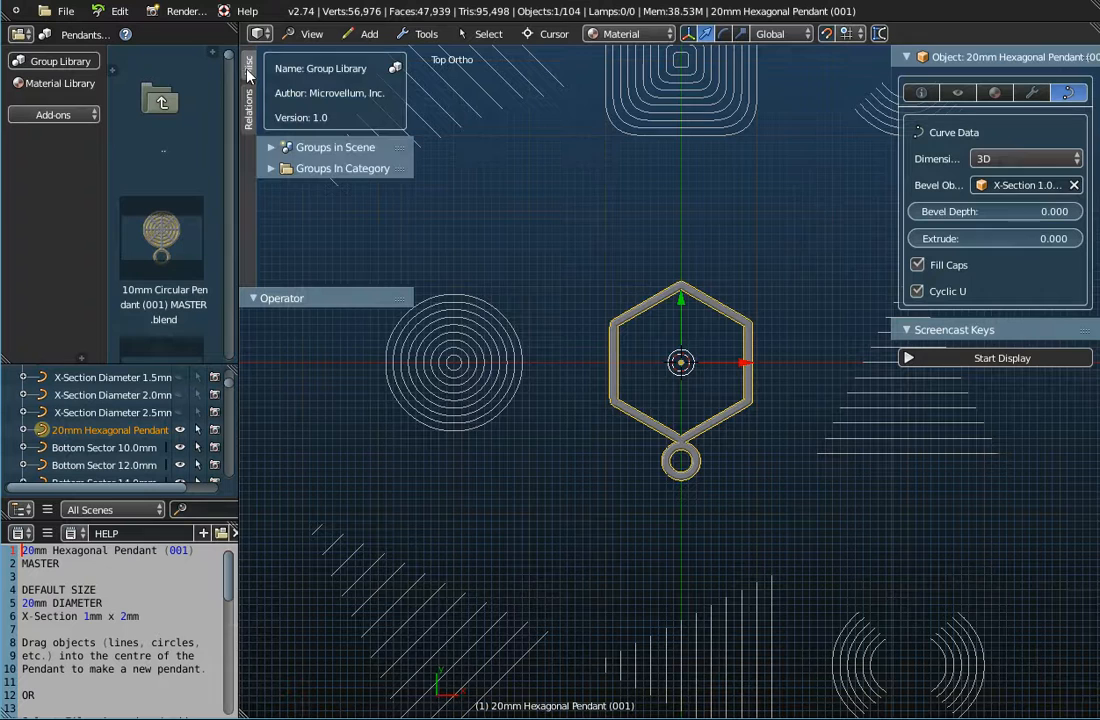
left_click(366, 34)
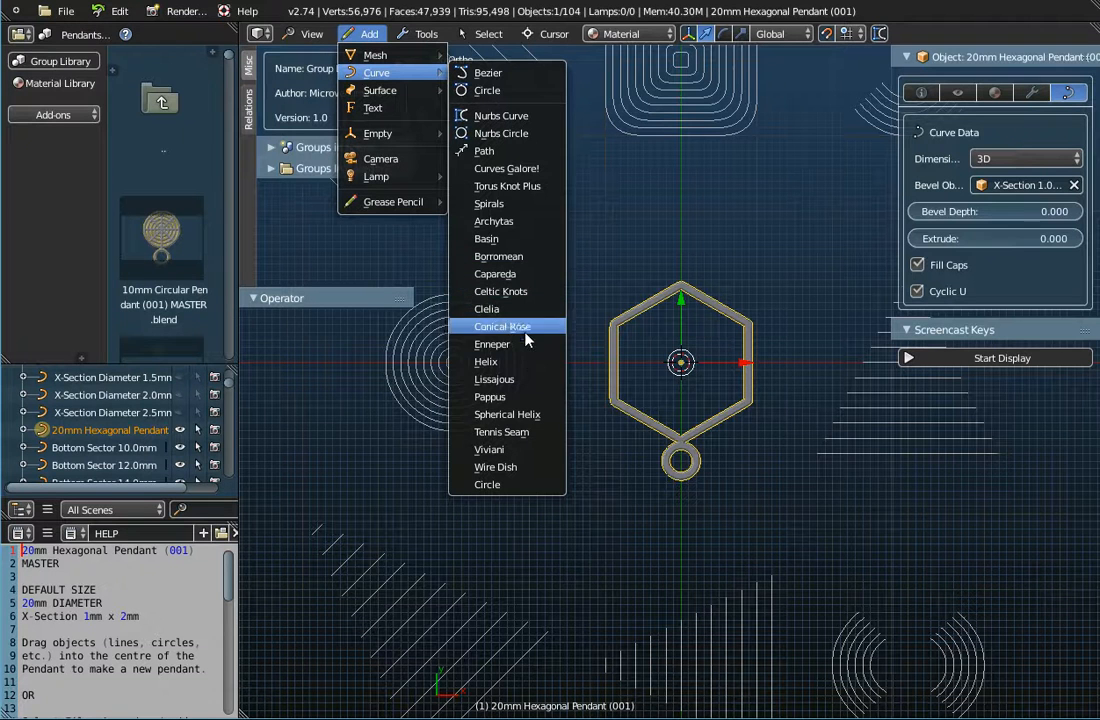
left_click(520, 441)
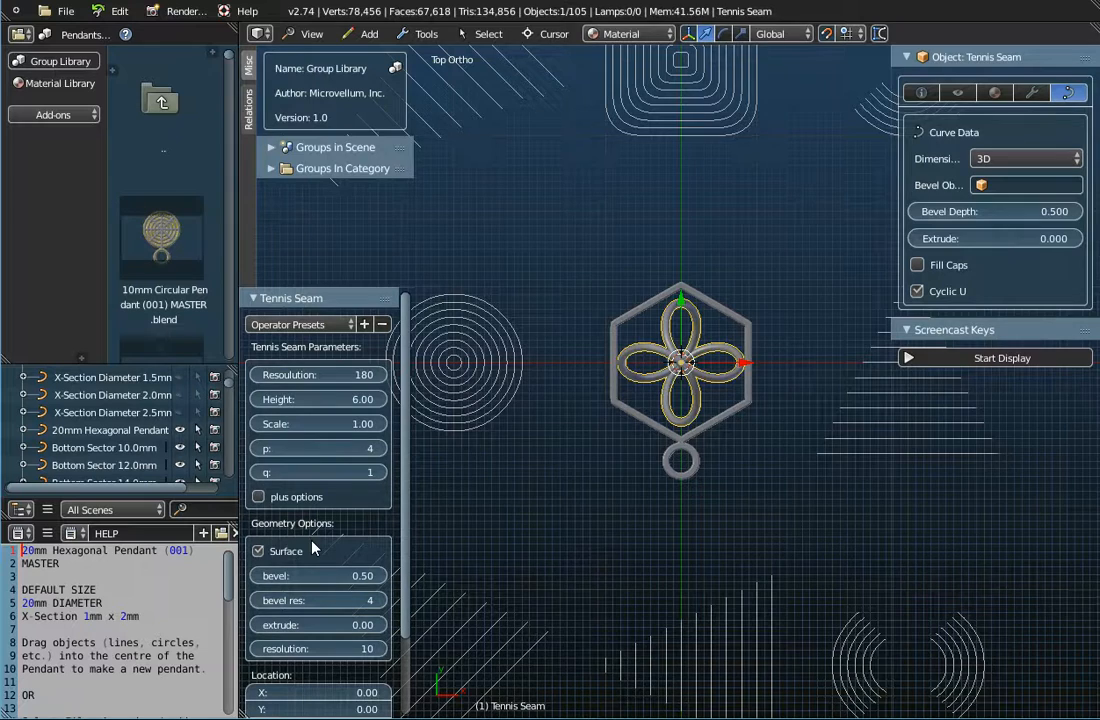
Lower the Tennis Seam curve's bevel resolution to 0 and inspect the surface of its strands up close.
middle_click_drag(640, 517, 334, 459)
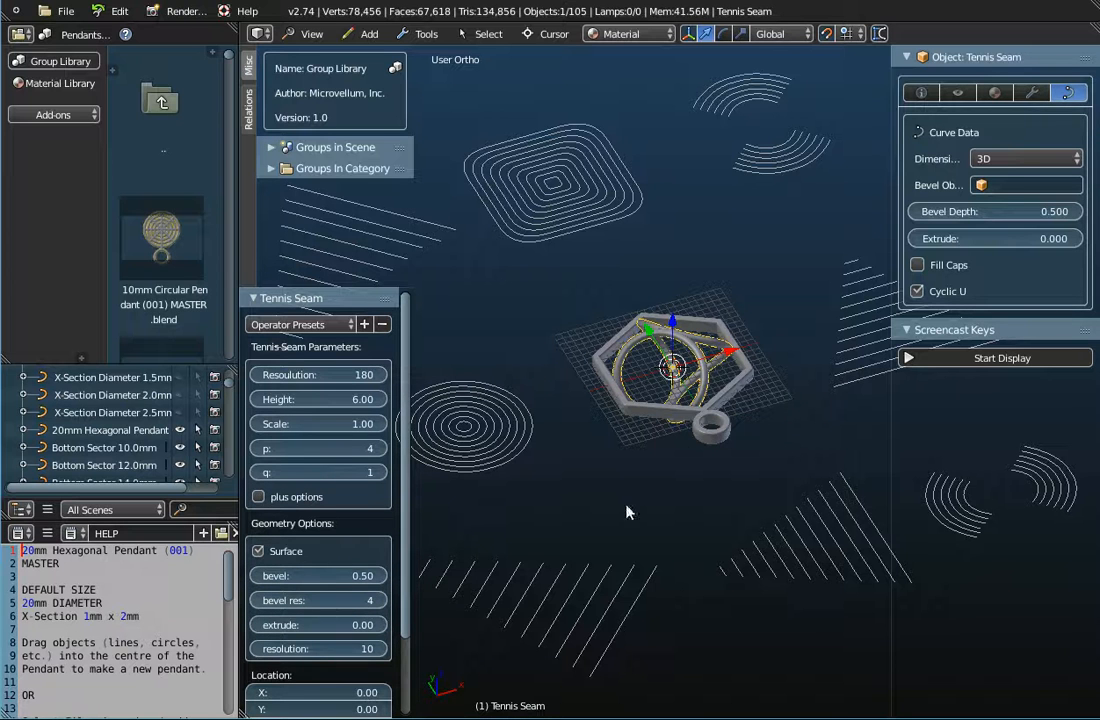
scroll(681, 340, "up", 4)
scroll(610, 328, "up", 8)
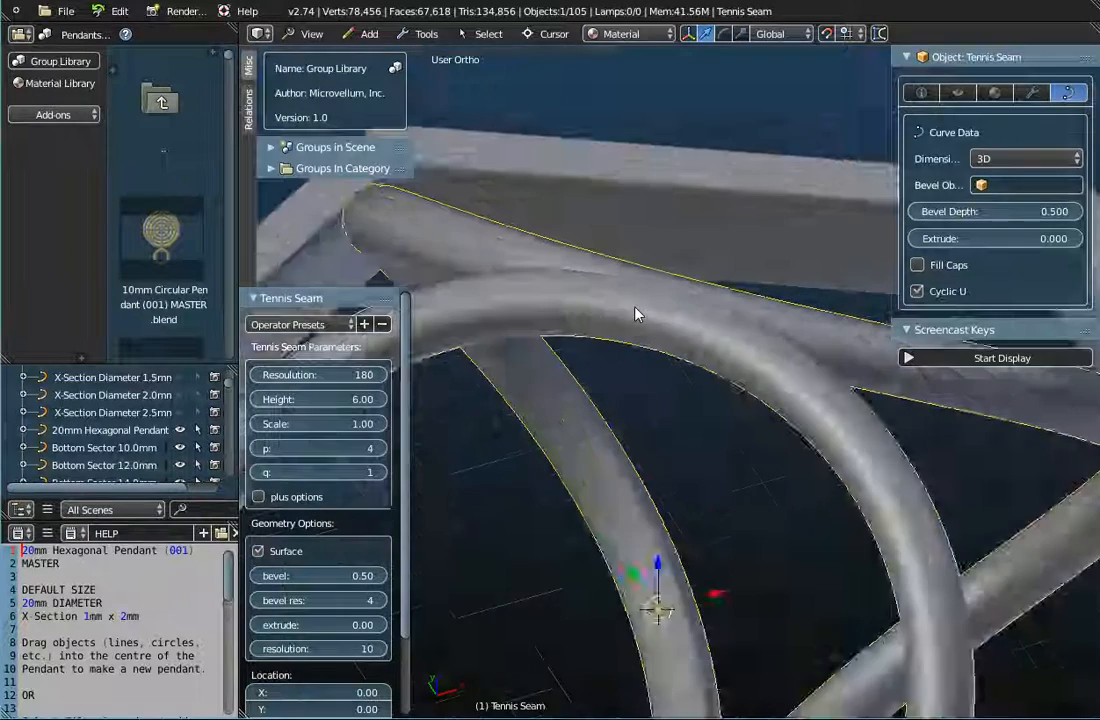
left_click(255, 603)
left_click(255, 603)
left_click(255, 603)
left_click(255, 603)
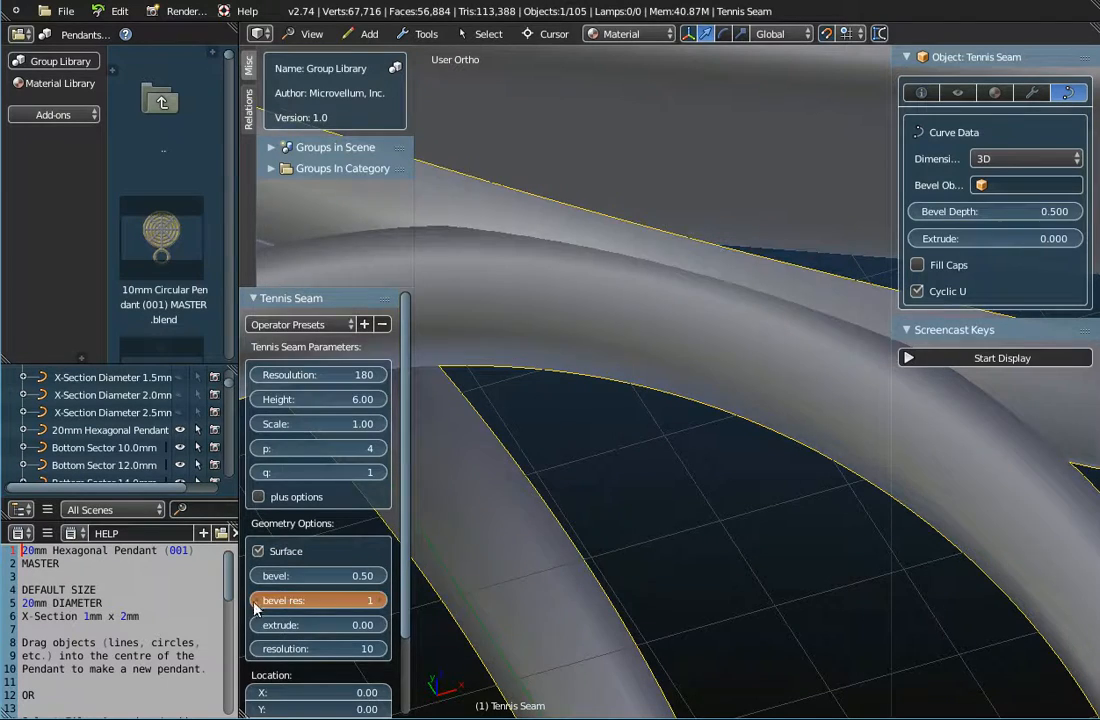
middle_click_drag(570, 413, 705, 505)
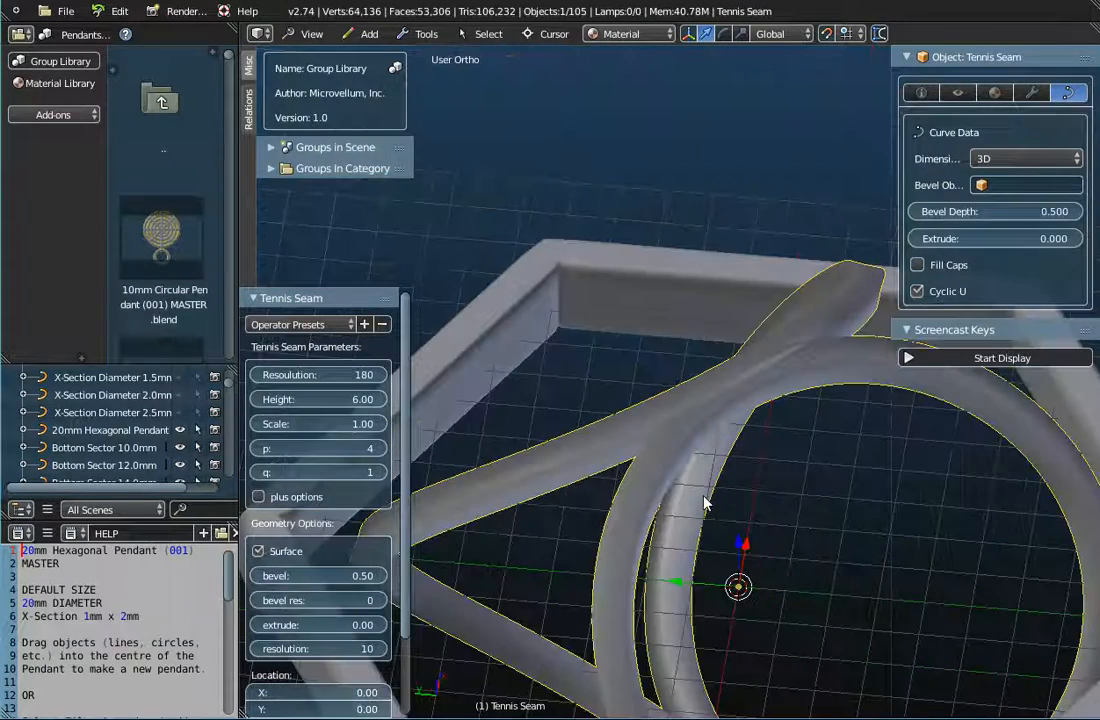
mouse_move(664, 583)
middle_mouse_down()
mouse_move(669, 545)
mouse_move(657, 575)
middle_mouse_up()
scroll(648, 474, "up", 2)
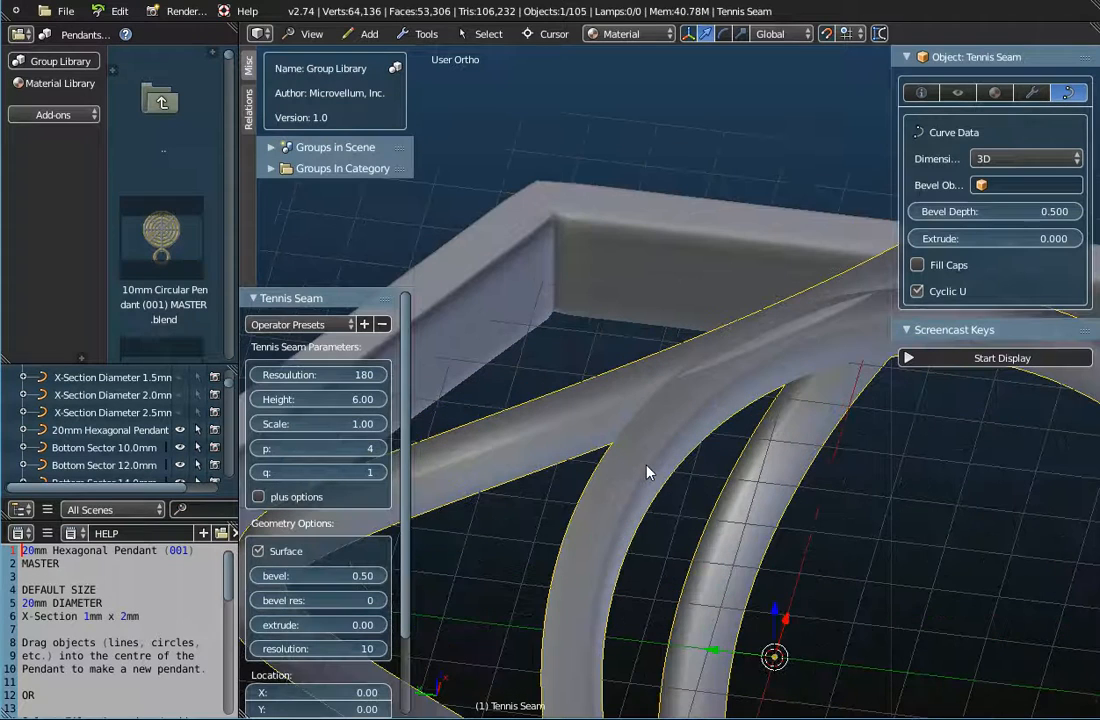
Set the Tennis Seam curve's bevel resolution to 4 and inspect the strands against the frame.
left_click(381, 601)
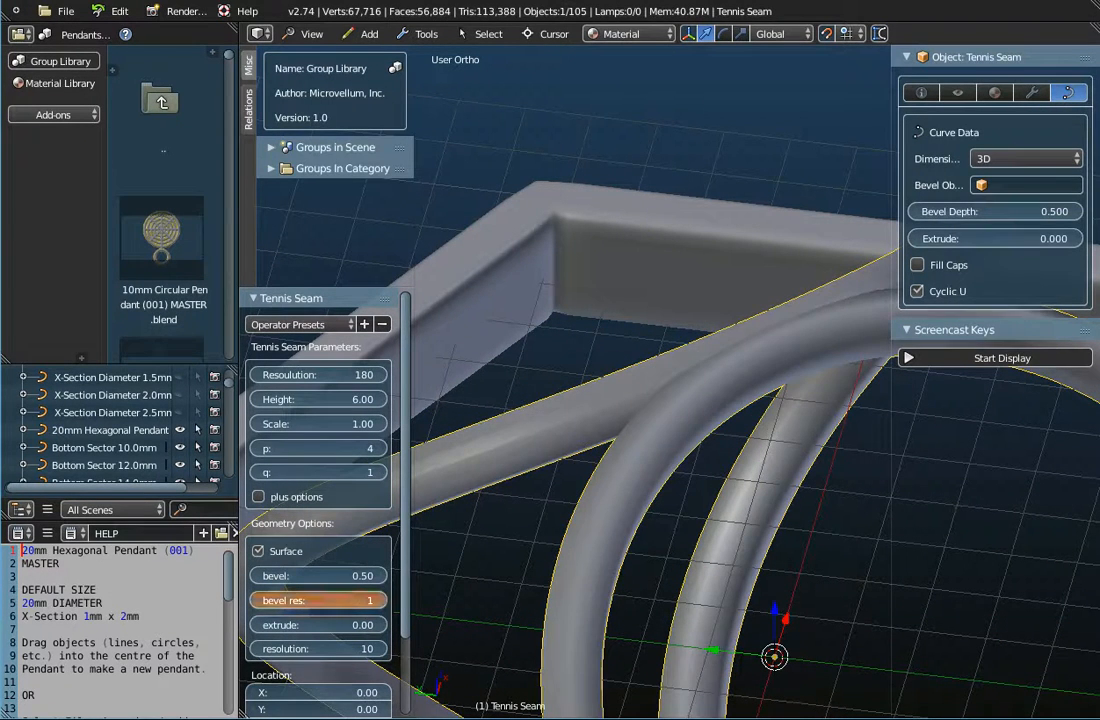
left_click(381, 601)
left_click(381, 601)
left_click(381, 601)
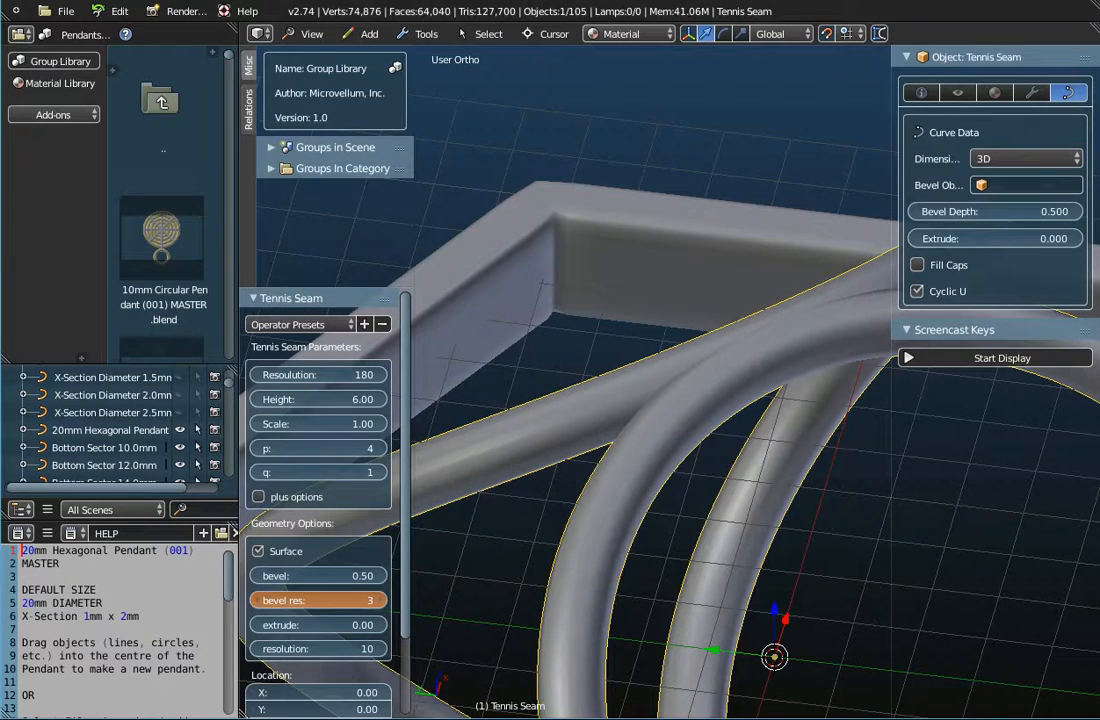
middle_click_drag(638, 582, 660, 402)
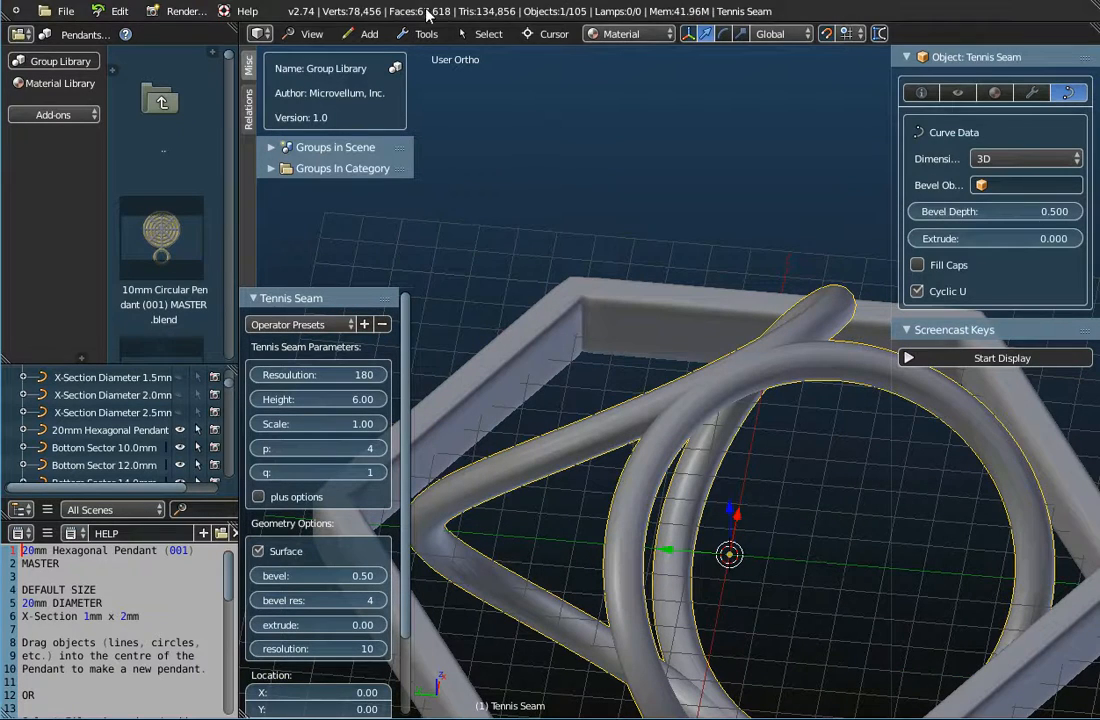
scroll(639, 450, "up", 3)
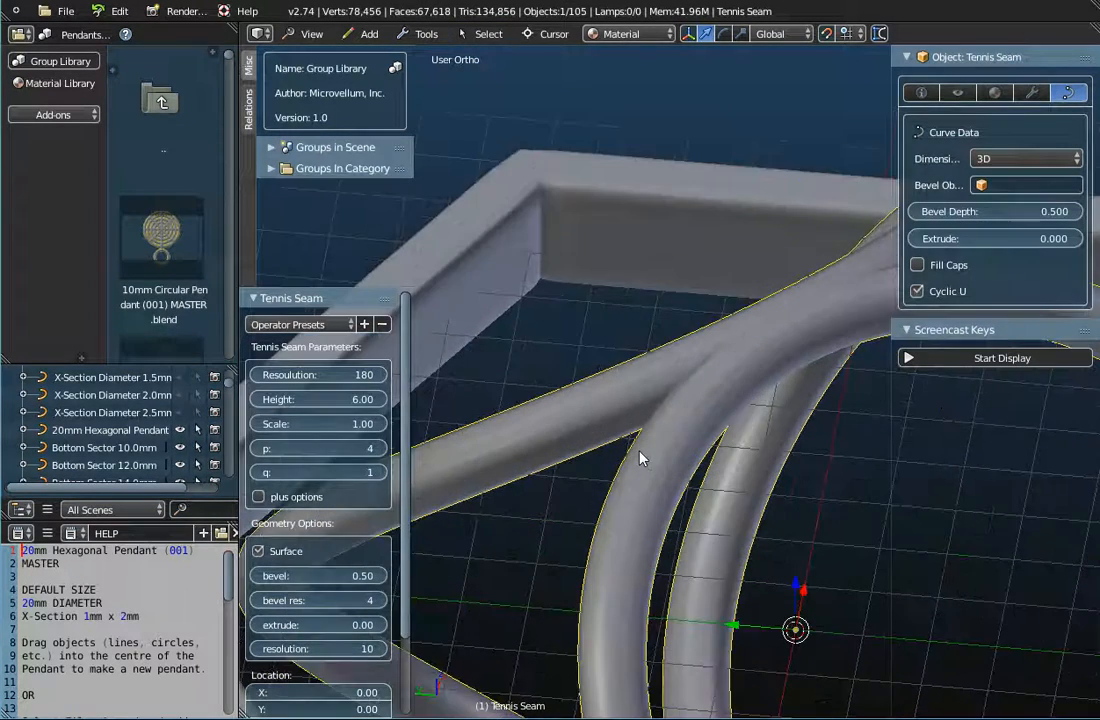
Measure the thickness of a Tennis Seam strand near the centre of the frame with the ruler.
scroll(648, 469, "down", 4)
scroll(648, 470, "down", 2)
mouse_move(666, 510)
middle_mouse_down()
mouse_move(700, 446)
mouse_move(660, 512)
mouse_move(685, 443)
mouse_move(663, 484)
mouse_move(668, 523)
middle_mouse_up()
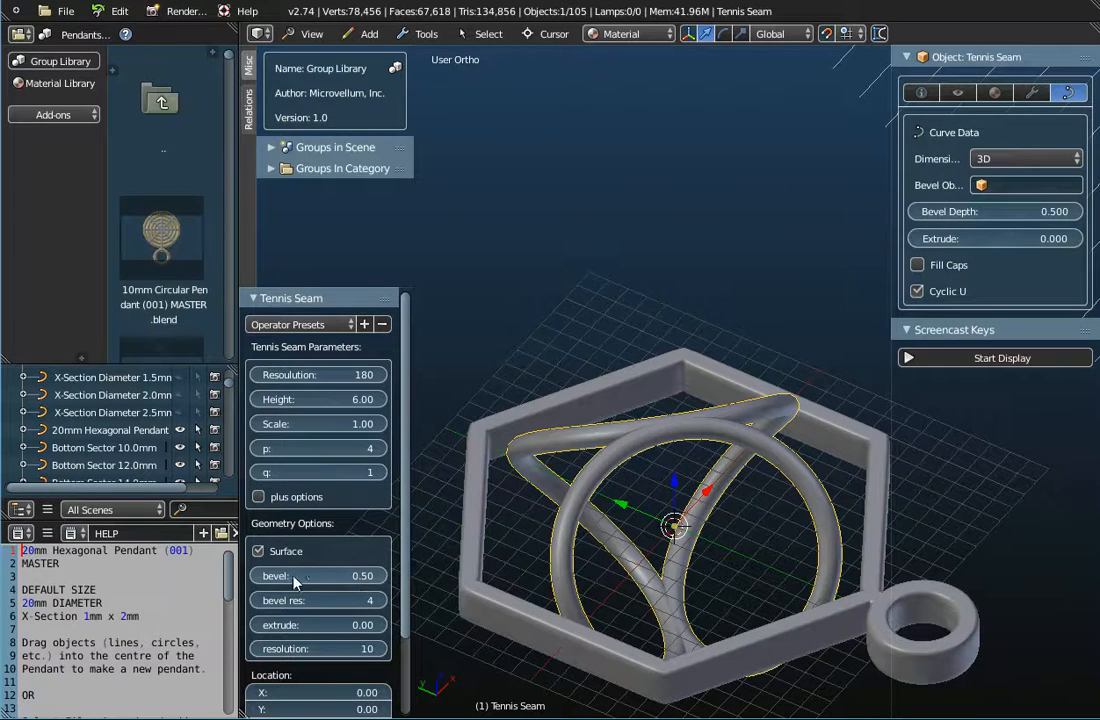
scroll(655, 492, "up", 5)
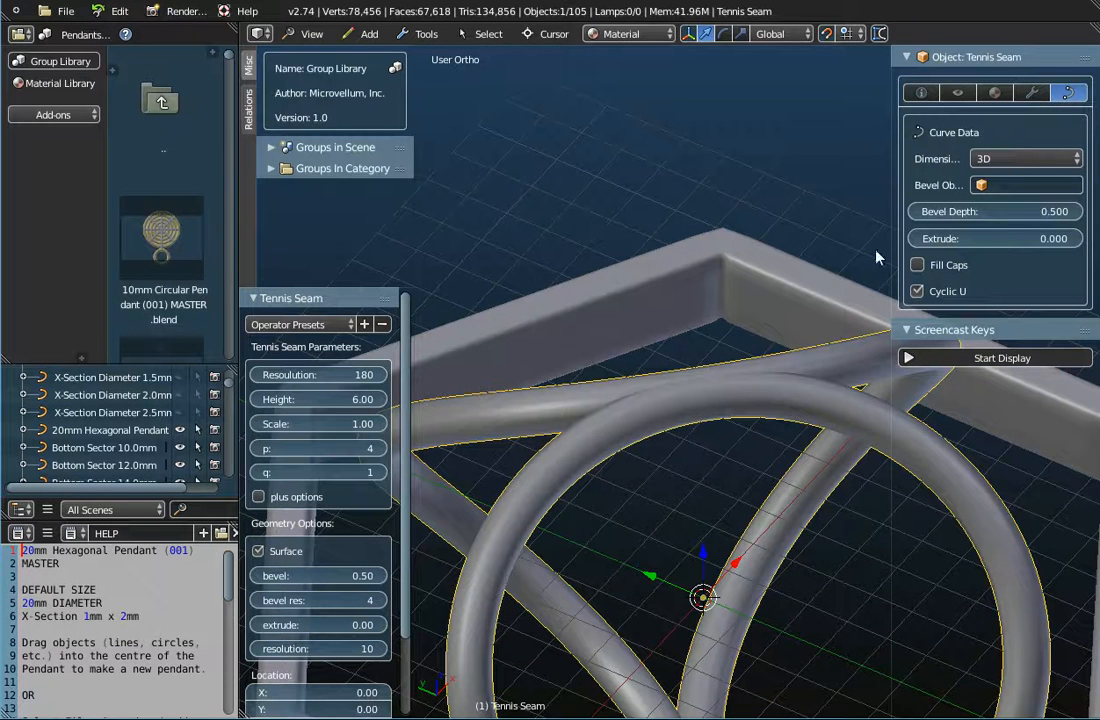
left_click(879, 34)
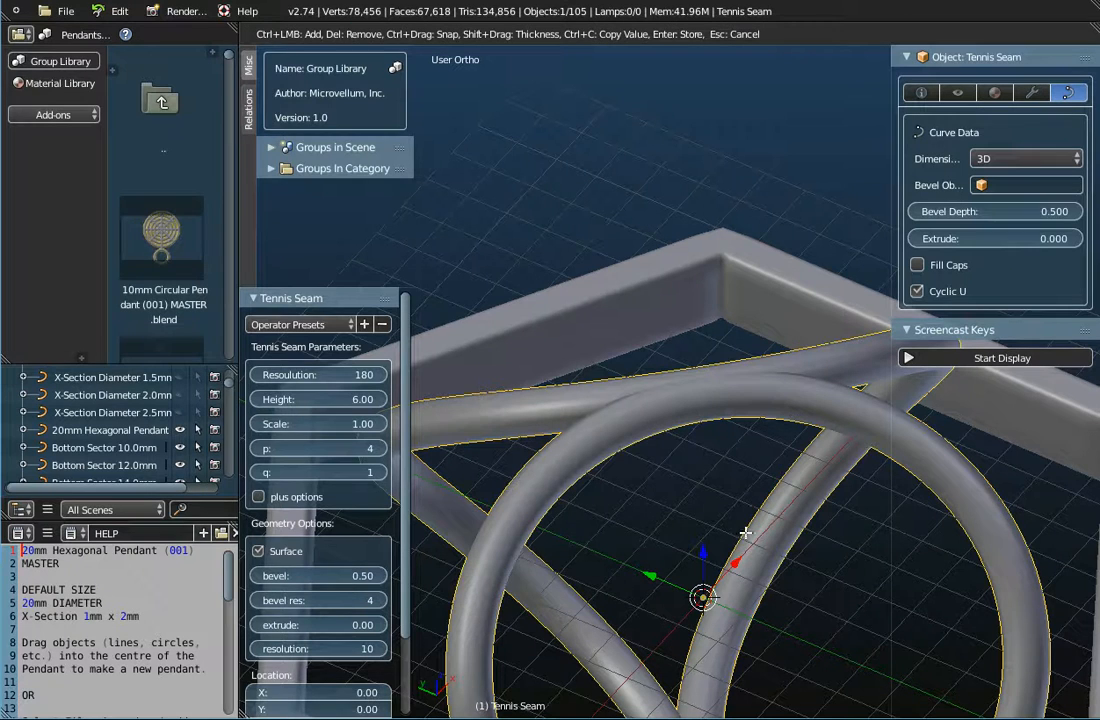
left_click_drag(745, 528, 789, 549)
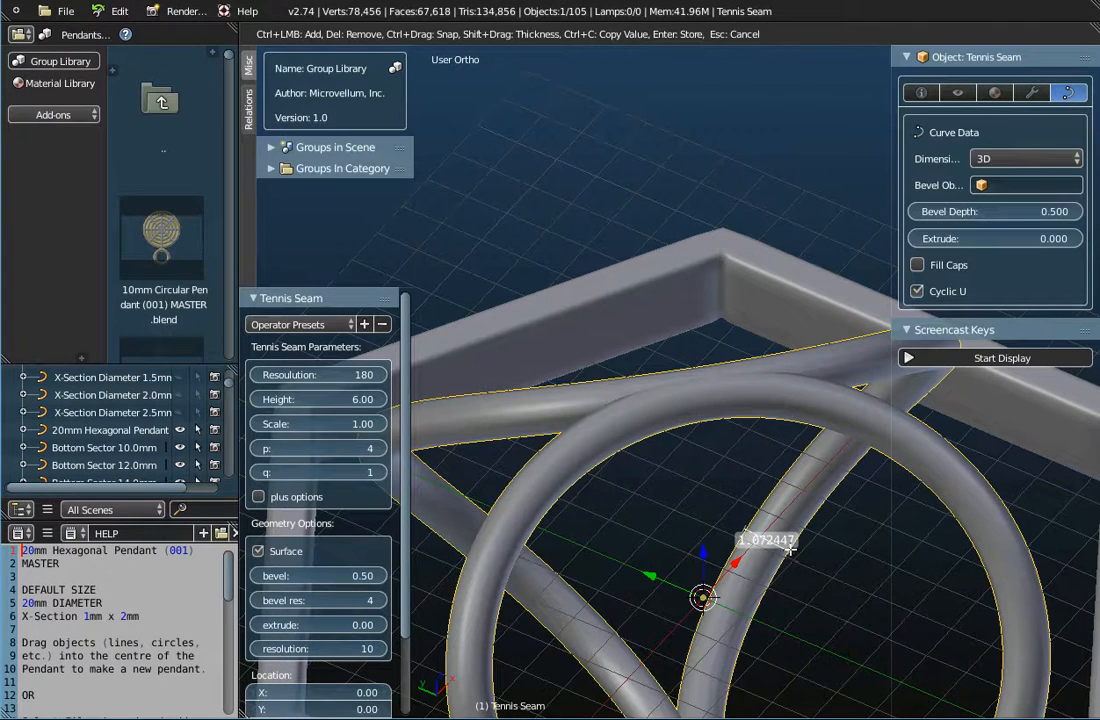
key("Escape")
Try extruding the Tennis Seam curve by 5.37 and view it against the hexagonal frame.
scroll(788, 549, "down", 5)
mouse_move(788, 549)
middle_mouse_down()
mouse_move(765, 668)
mouse_move(766, 644)
mouse_move(695, 622)
mouse_move(752, 578)
mouse_move(729, 437)
mouse_move(726, 452)
mouse_move(668, 312)
mouse_move(640, 302)
middle_mouse_up()
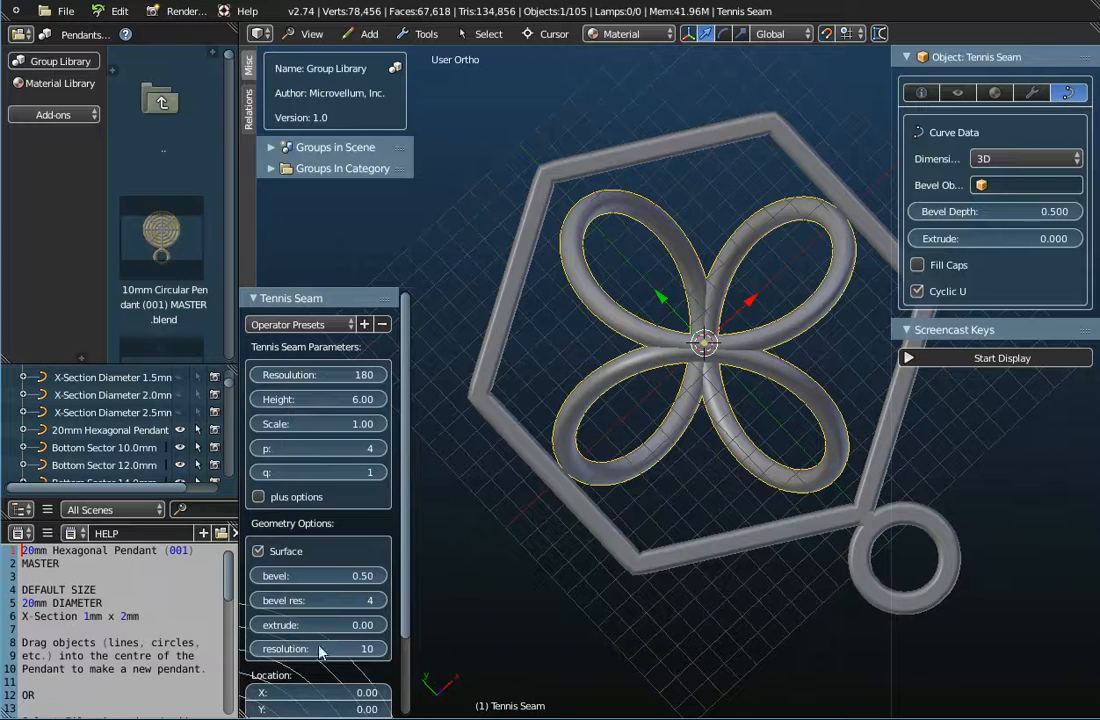
middle_click_drag(687, 459, 444, 573)
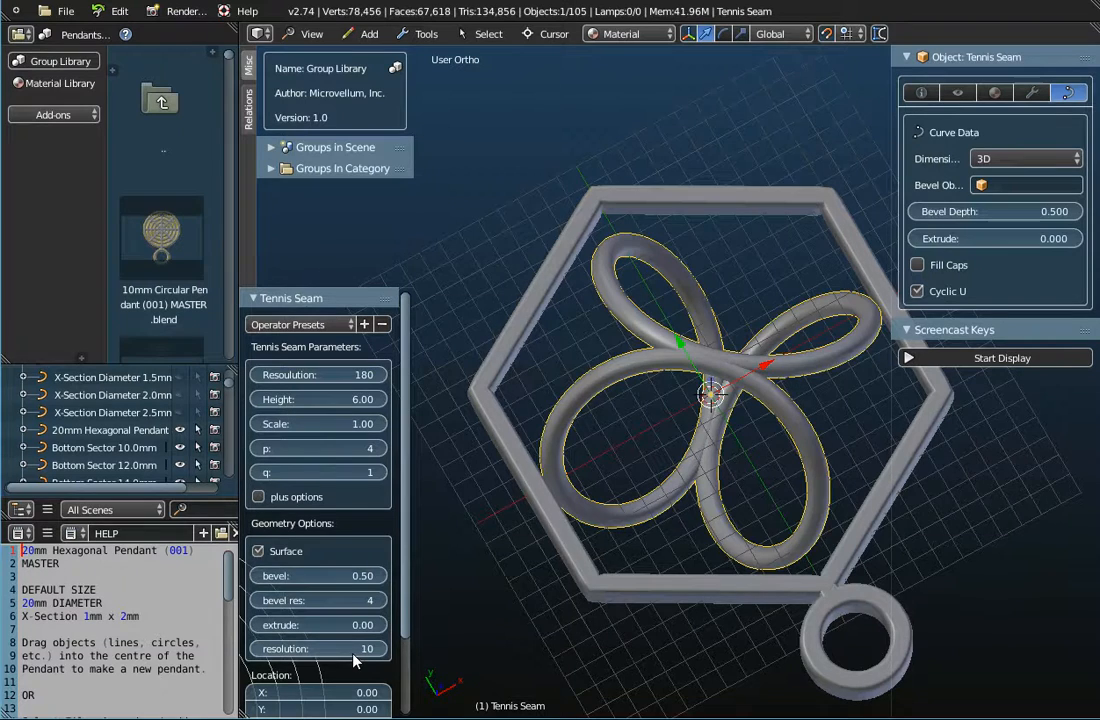
middle_click_drag(604, 520, 658, 503)
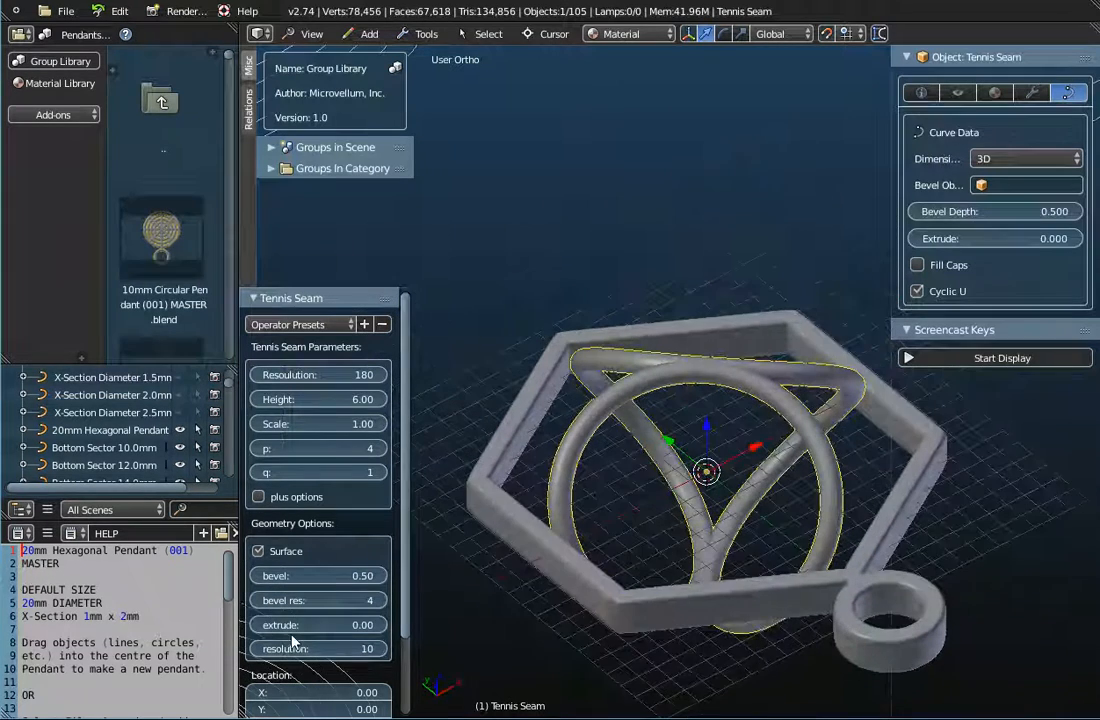
left_click_drag(290, 626, 520, 626)
mouse_move(707, 467)
middle_mouse_down()
mouse_move(703, 565)
mouse_move(774, 470)
mouse_move(672, 545)
mouse_move(783, 416)
mouse_move(700, 520)
mouse_move(589, 590)
mouse_move(690, 466)
middle_mouse_up()
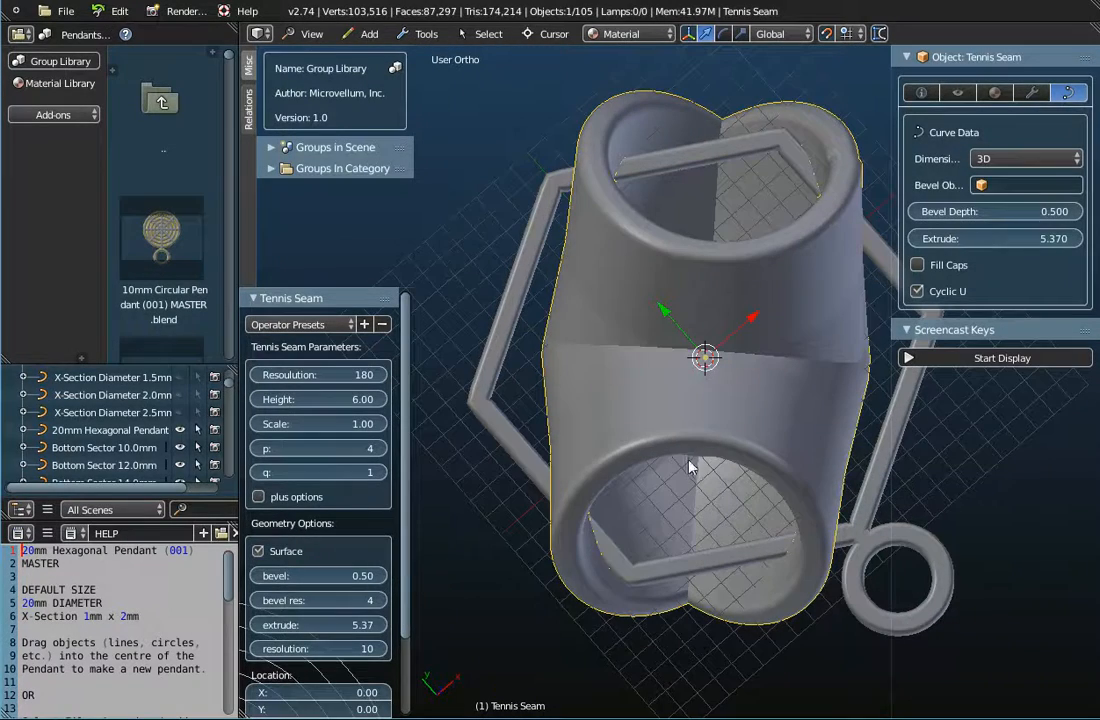
Try an extrusion of 3.27 on the Tennis Seam curve, inspect it, and reset the extrusion to 0.
left_click_drag(325, 625, 366, 630)
middle_click_drag(720, 540, 840, 501)
middle_click_drag(761, 508, 856, 432)
mouse_move(311, 629)
left_mouse_down()
mouse_move(355, 629)
mouse_move(312, 631)
left_mouse_up()
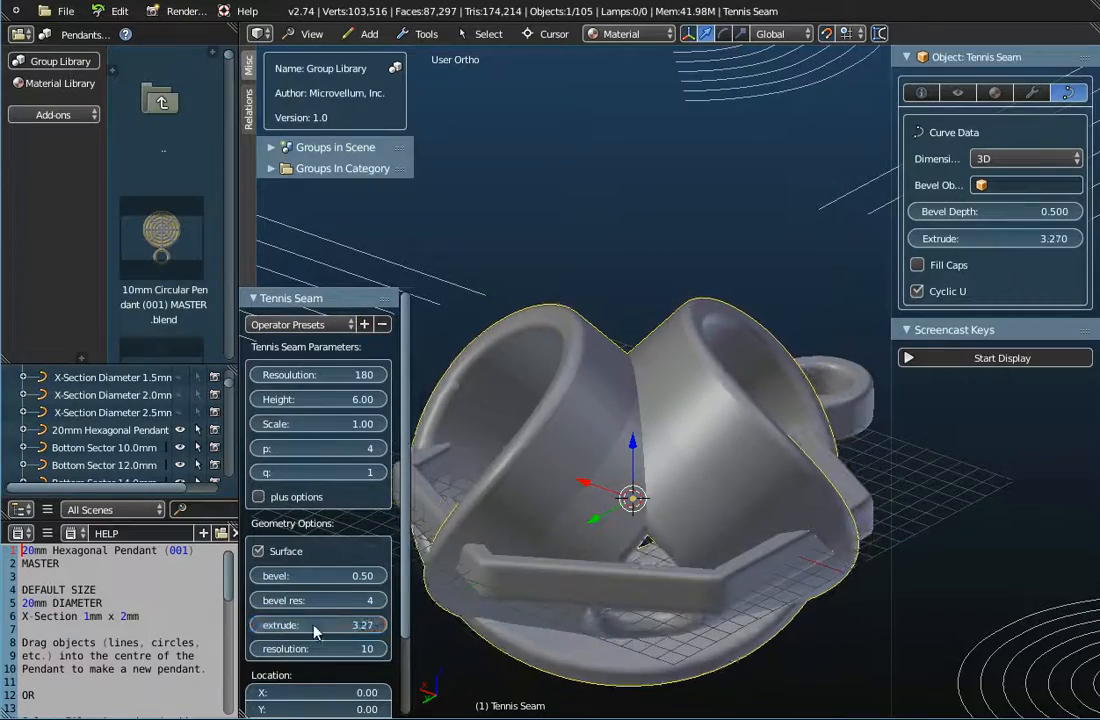
middle_click_drag(582, 422, 695, 452)
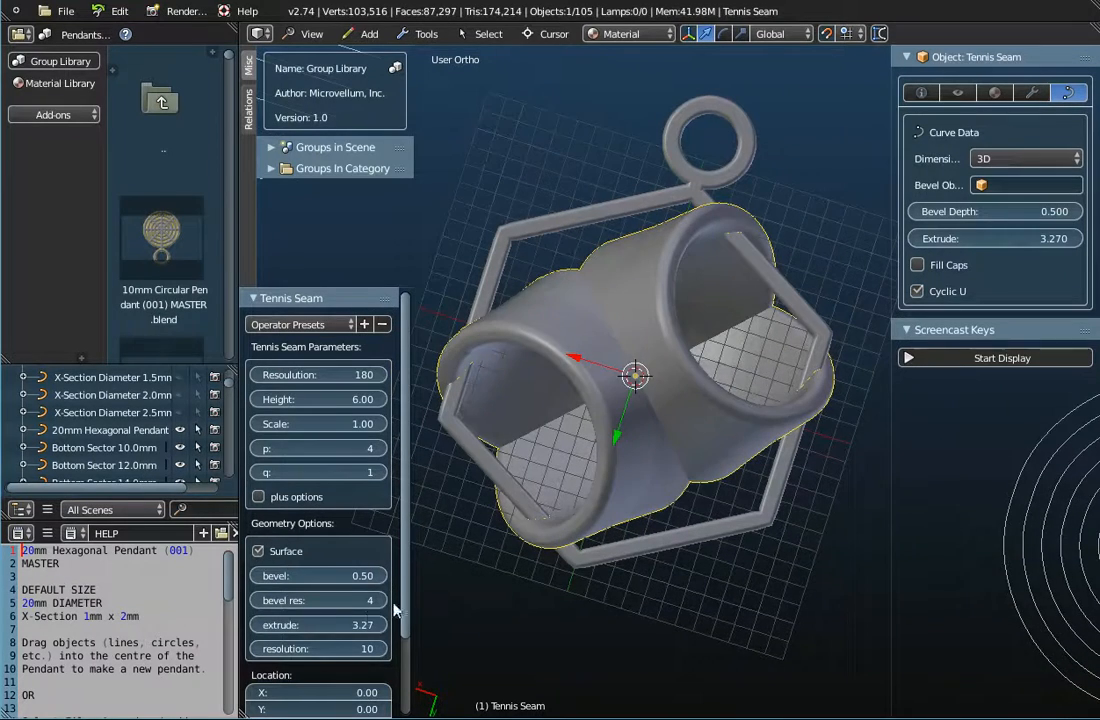
left_click_drag(318, 625, 250, 625)
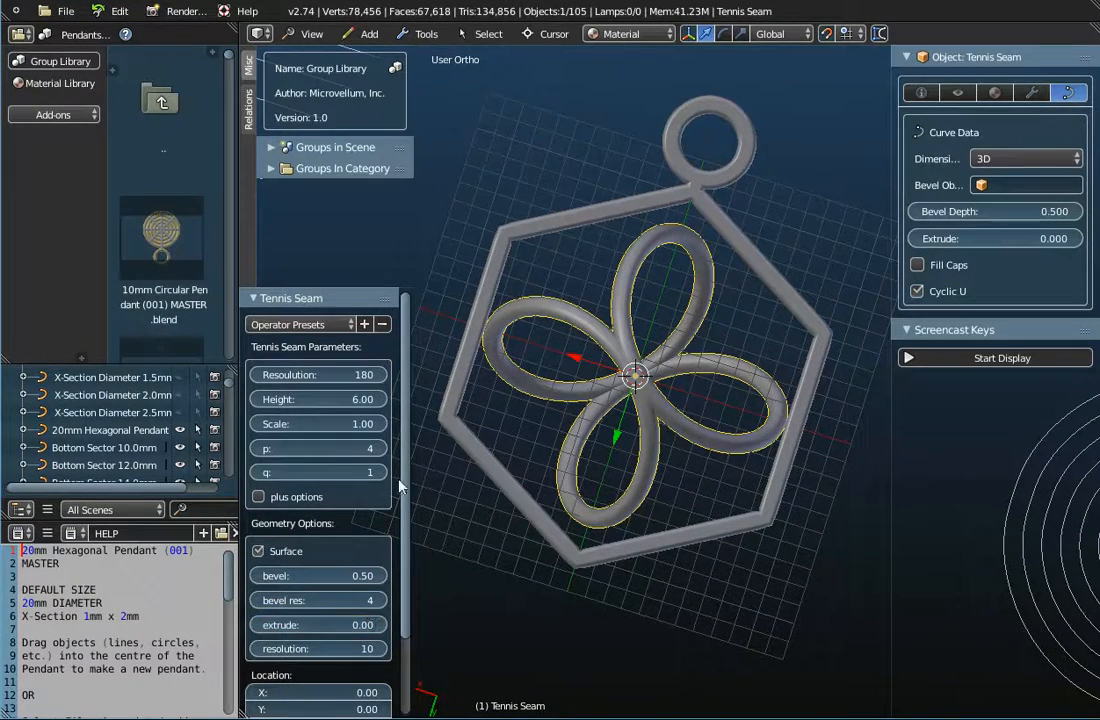
Try the Tennis Seam curve with p set to 8 and q set to 2.
left_click_drag(378, 450, 380, 455)
left_click(380, 455)
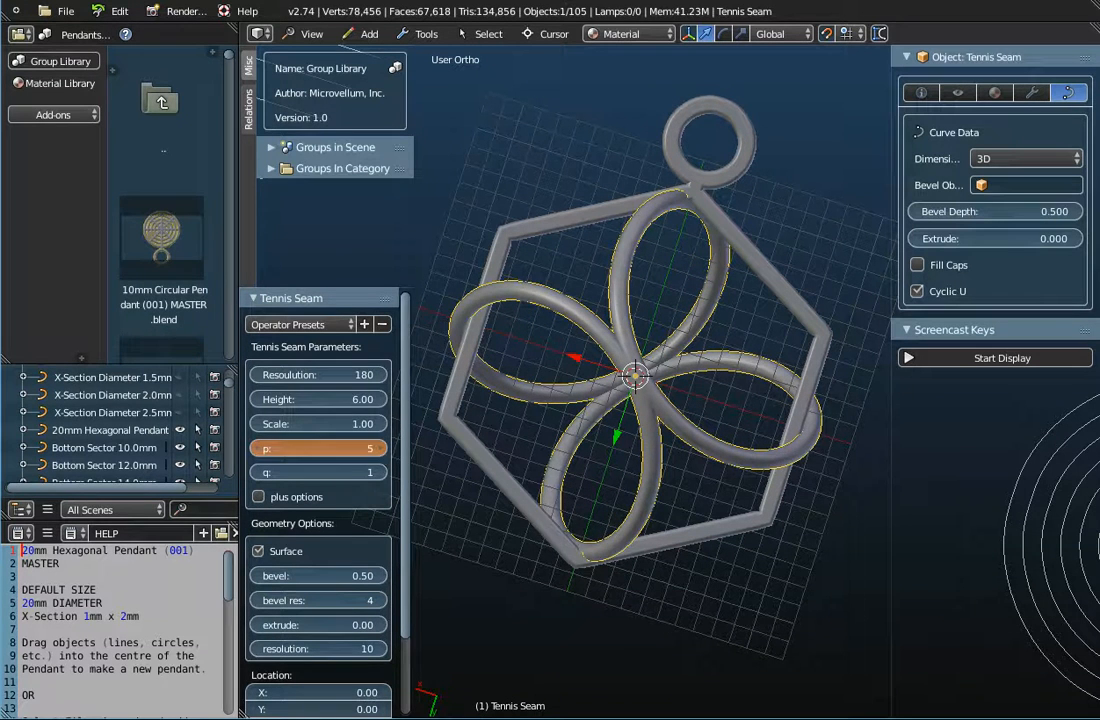
left_click(380, 455)
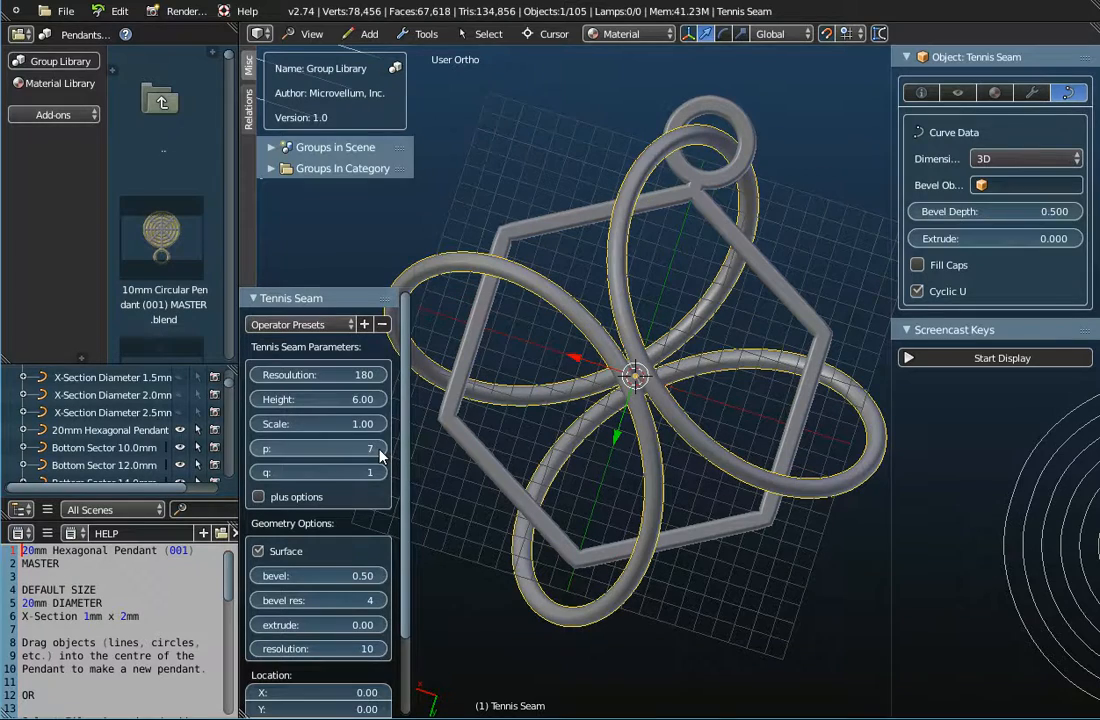
left_click(380, 449)
left_click(380, 472)
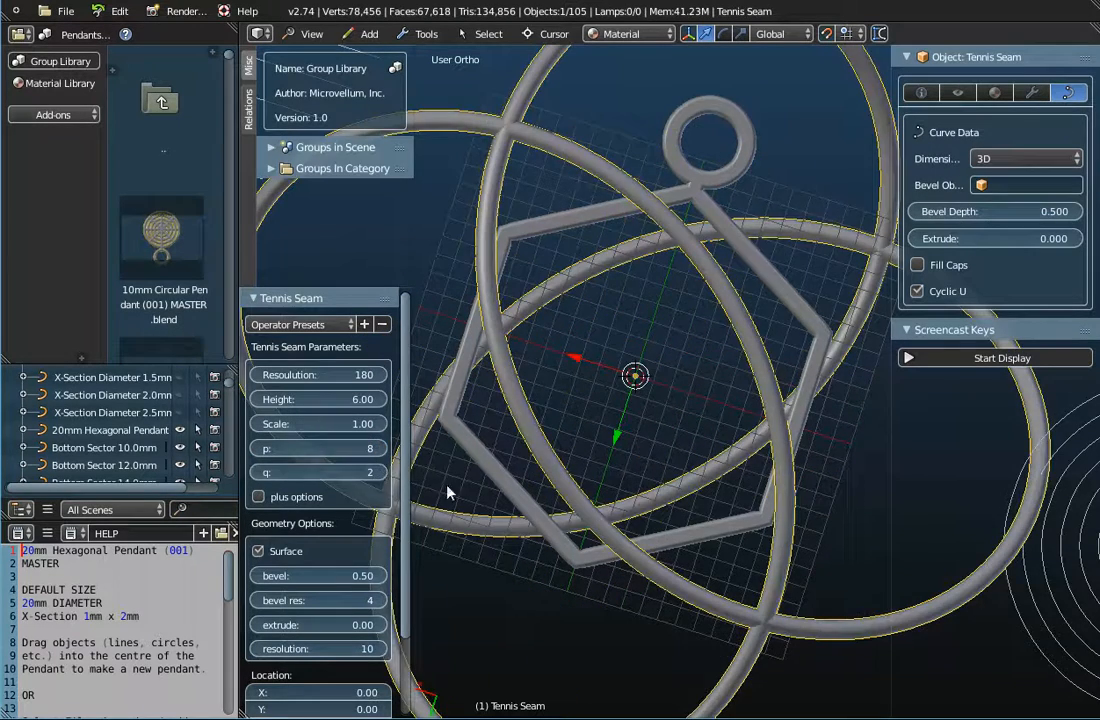
scroll(645, 510, "down", 4)
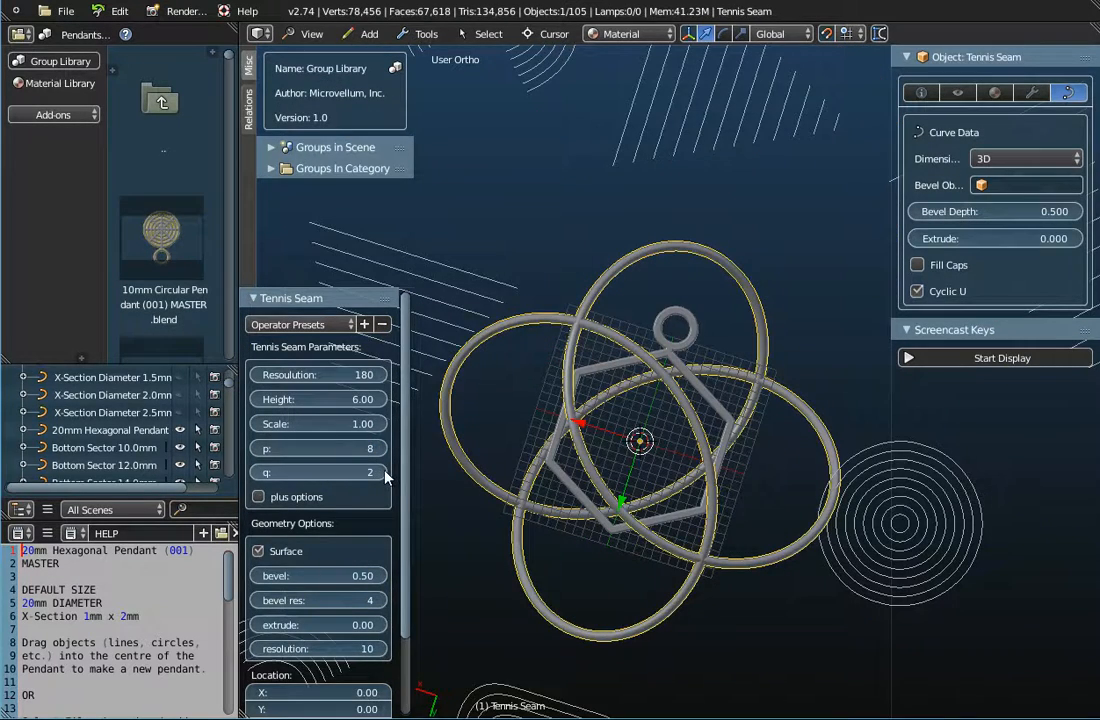
Lower the Tennis Seam curve's p parameter to 4.
left_click(265, 449)
left_click(265, 449)
left_click(265, 449)
left_click(265, 449)
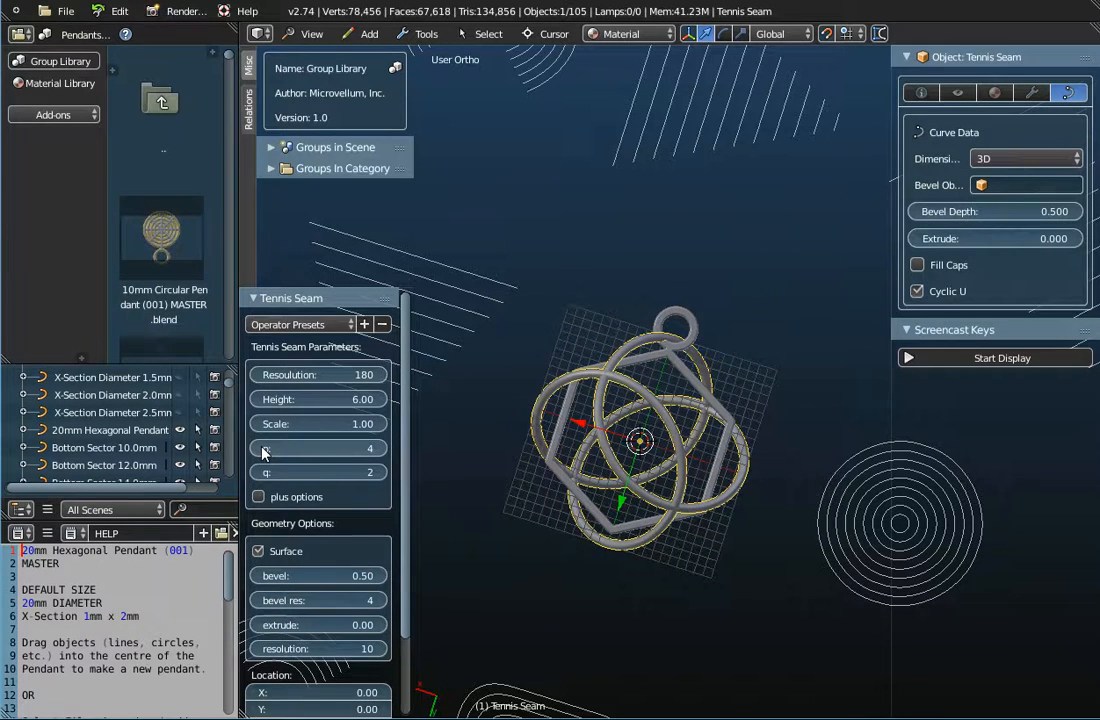
Raise the Tennis Seam curve's p parameter to 7 and try several higher values of q.
left_click(381, 451)
left_click(381, 451)
left_click(381, 451)
left_click(381, 471)
left_click(381, 472)
left_click(381, 472)
left_click(381, 472)
left_click(381, 472)
left_click(381, 472)
Bring the Tennis Seam curve's q parameter down to 1 and set p to 9.
left_click(253, 473)
left_click(256, 473)
left_click(256, 473)
left_click(256, 473)
left_click(256, 473)
left_click(256, 473)
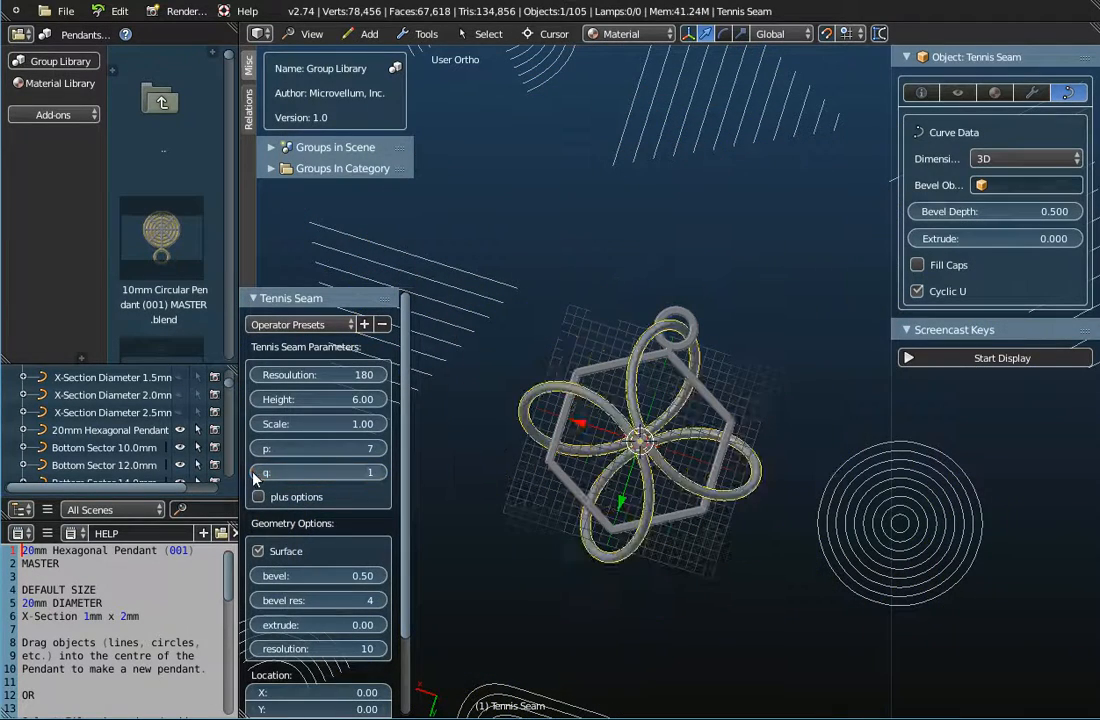
left_click(381, 449)
left_click(381, 449)
left_click(381, 449)
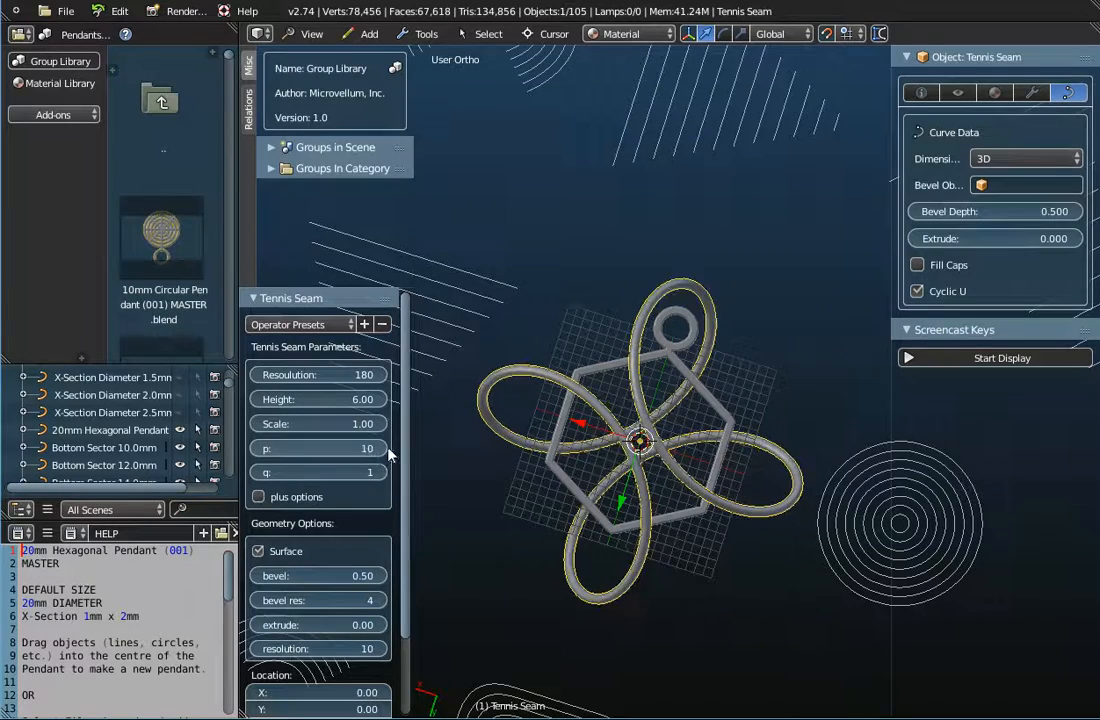
left_click(257, 450)
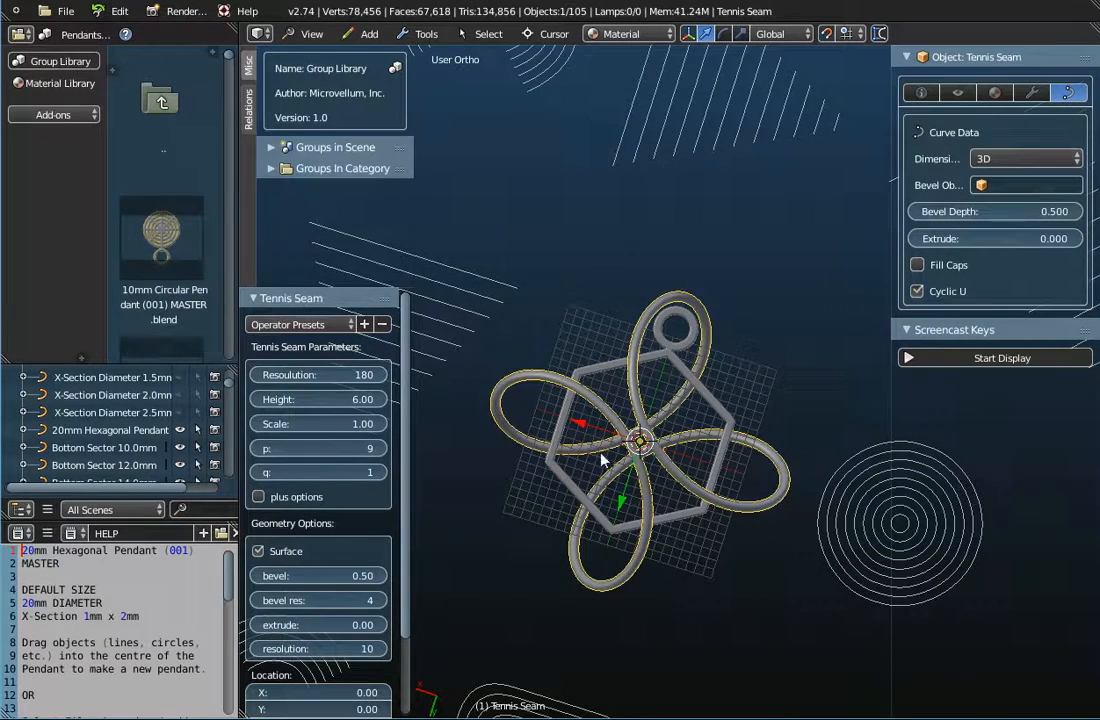
Measure the gap between the crossing strands at the centre of the Tennis Seam curve.
scroll(600, 440, "up", 6)
scroll(650, 432, "up", 2)
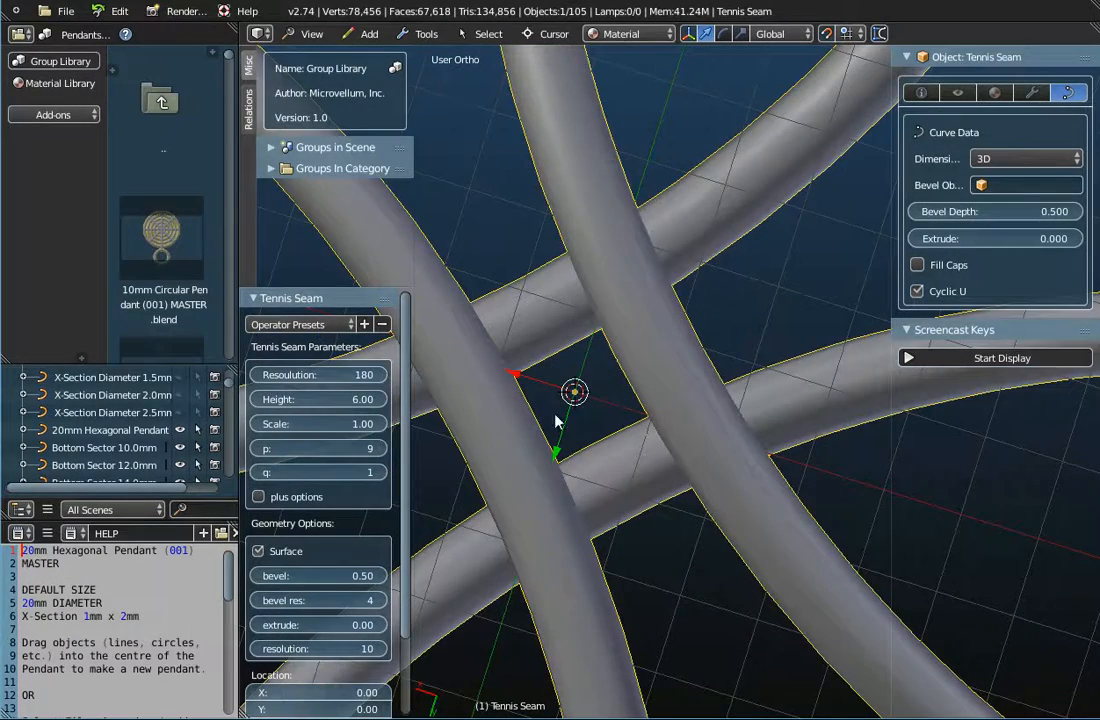
left_click(879, 35)
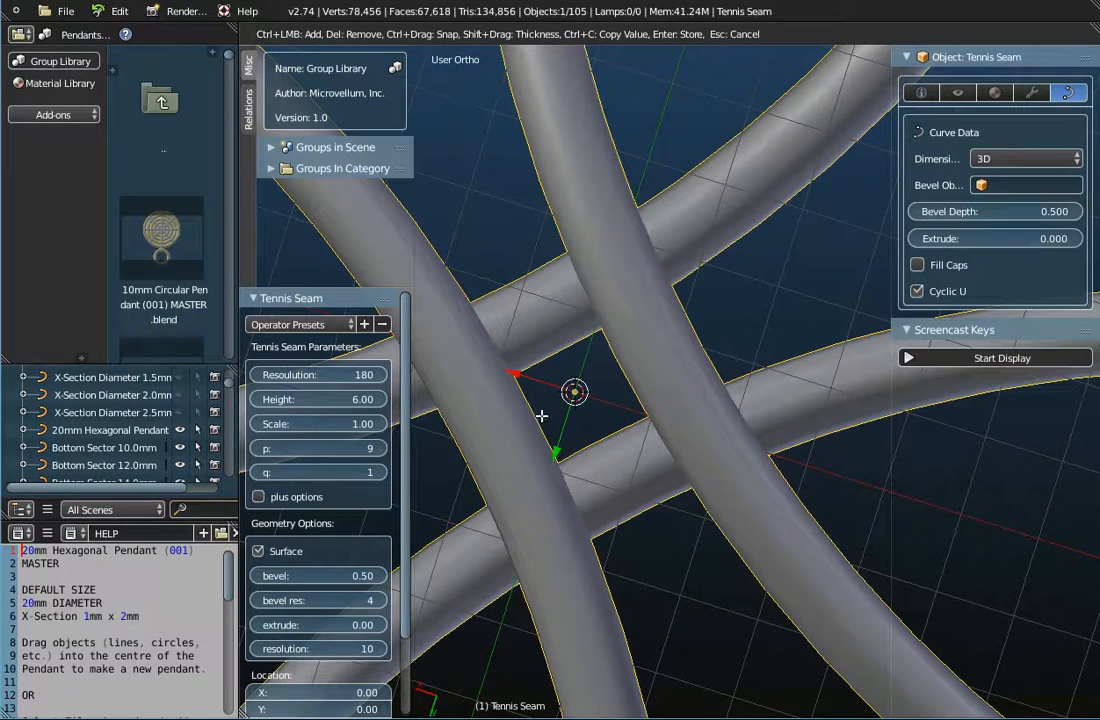
left_click_drag(536, 415, 620, 372)
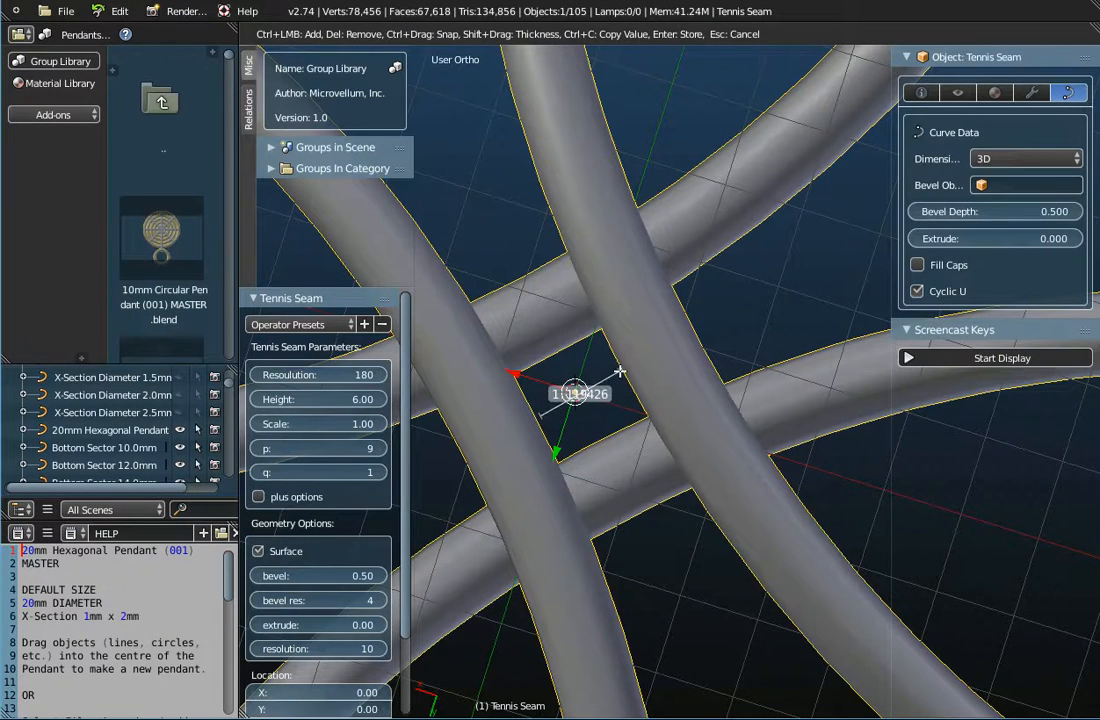
scroll(600, 459, "down", 6)
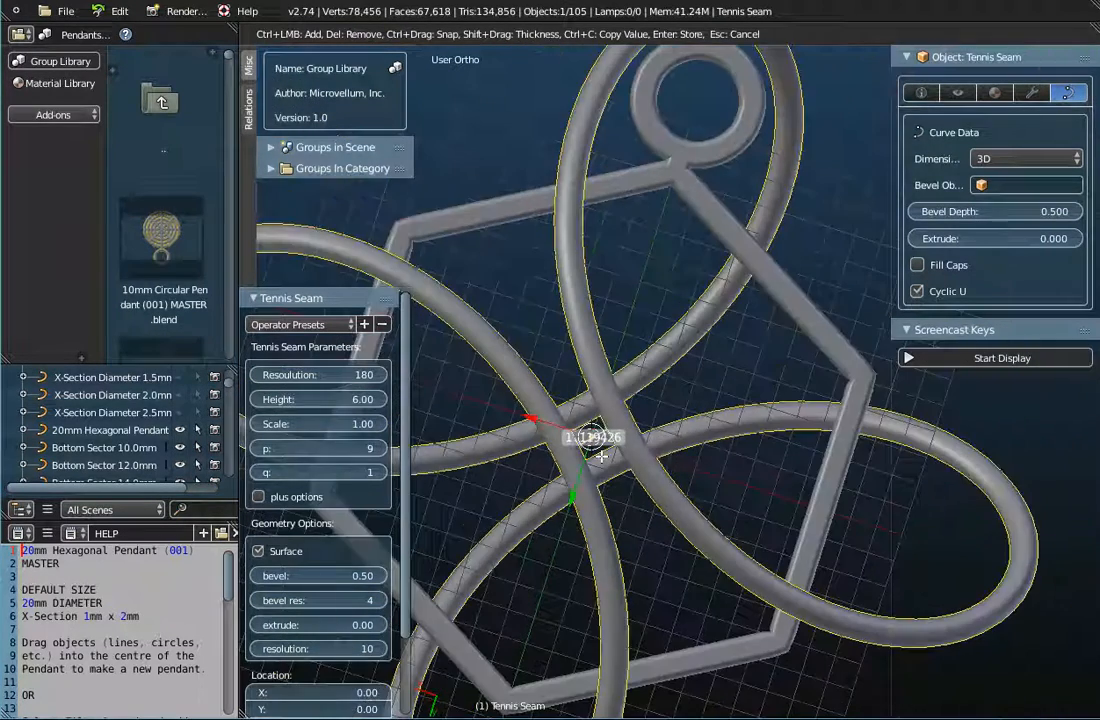
key("Escape")
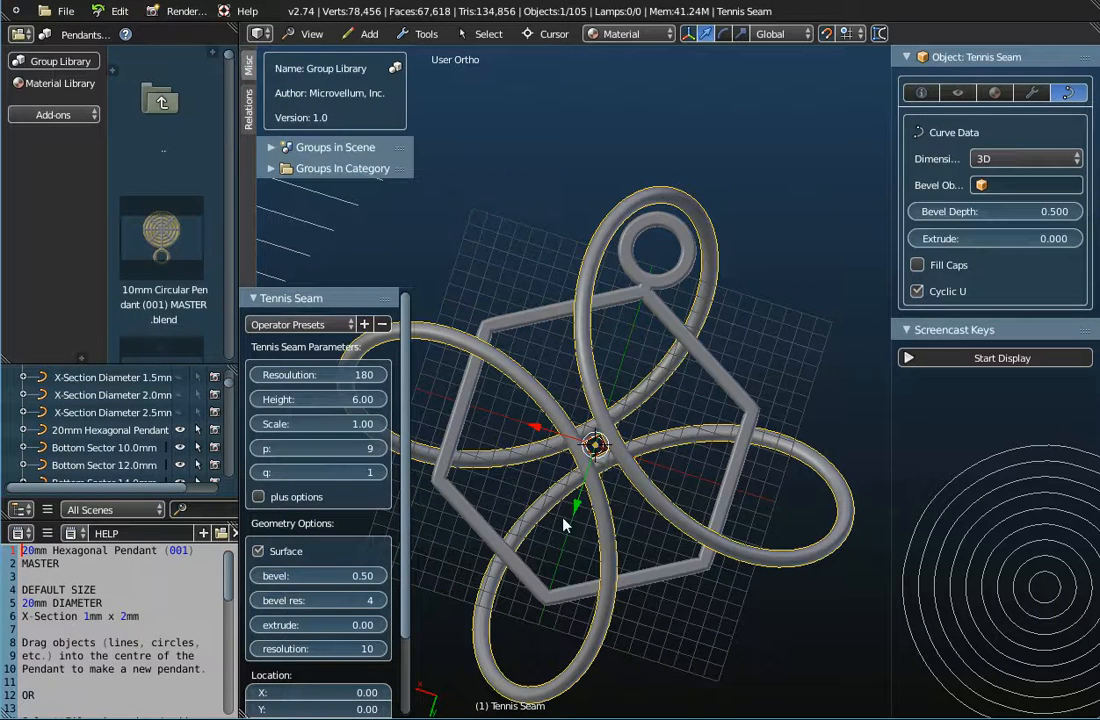
scroll(583, 433, "down", 1)
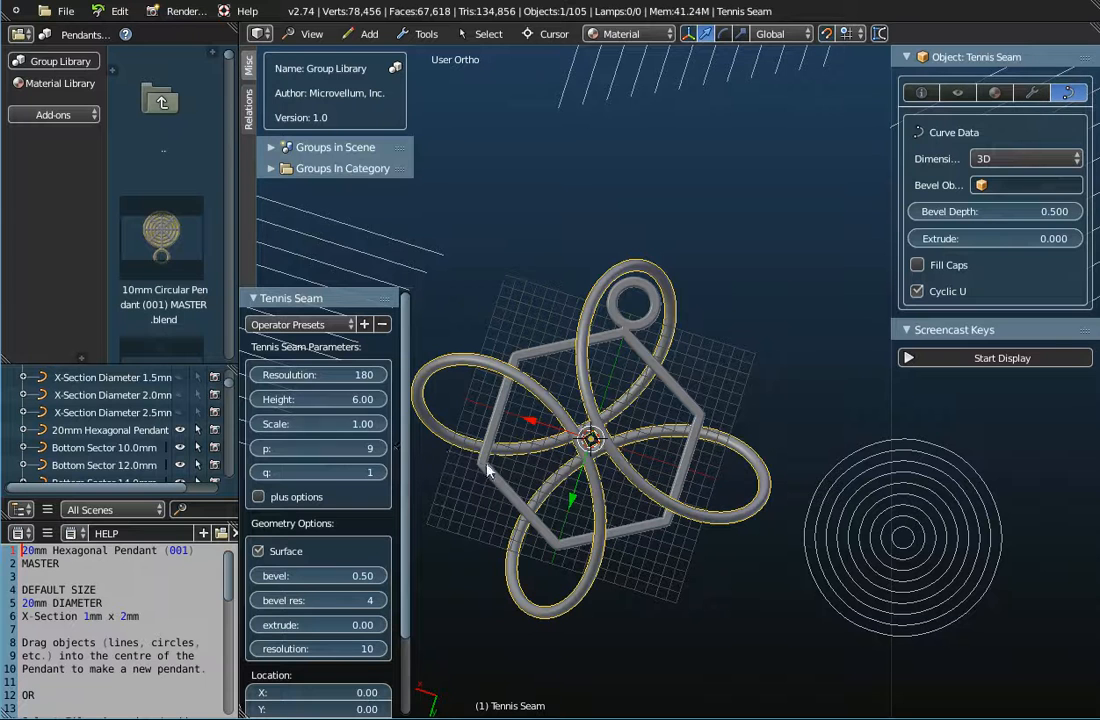
Scale the Tennis Seam curve to 0.52 so its loops fit inside the hexagonal frame.
left_click_drag(335, 428, 276, 428)
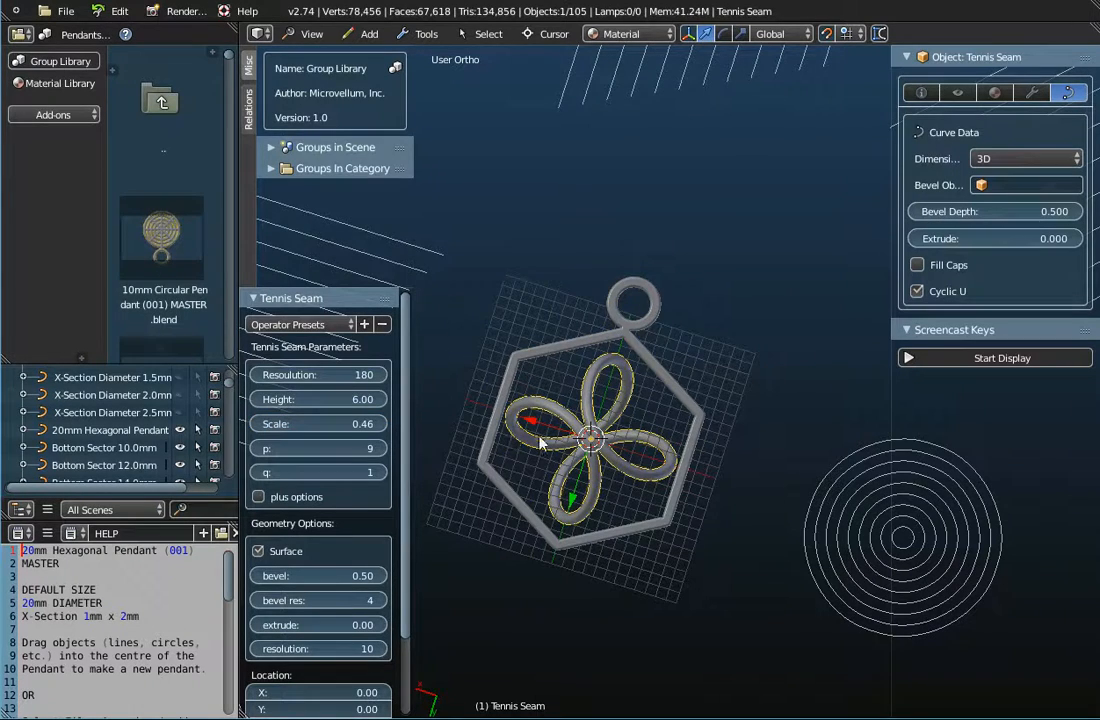
scroll(565, 410, "up", 5)
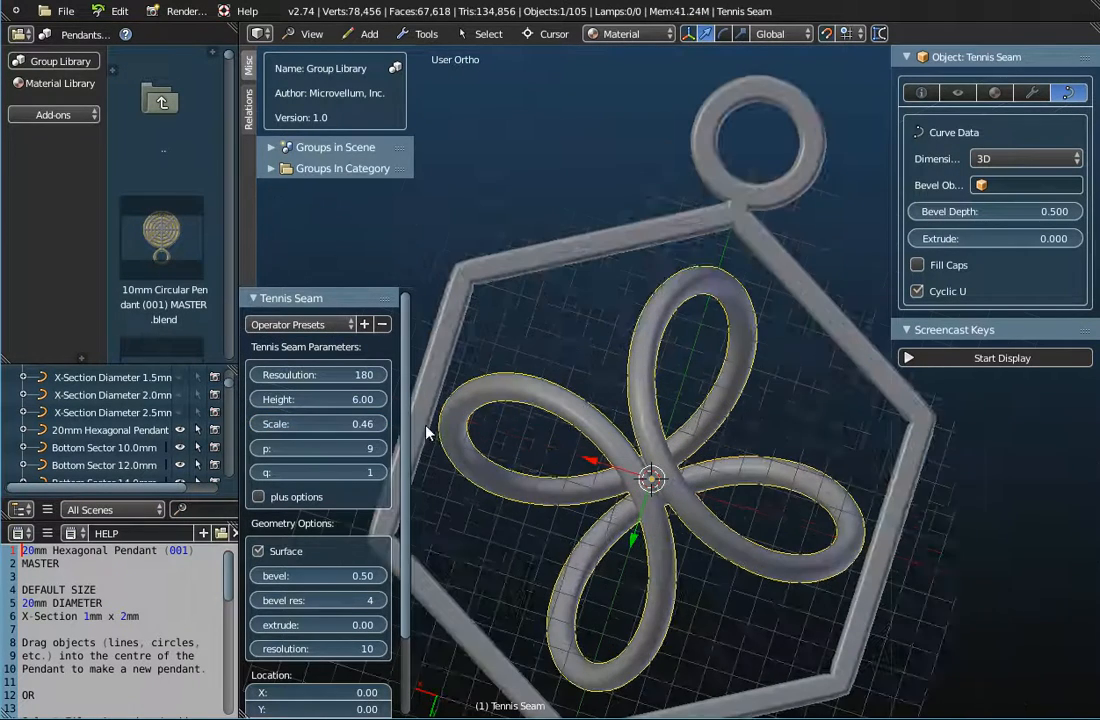
left_click_drag(381, 428, 381, 428)
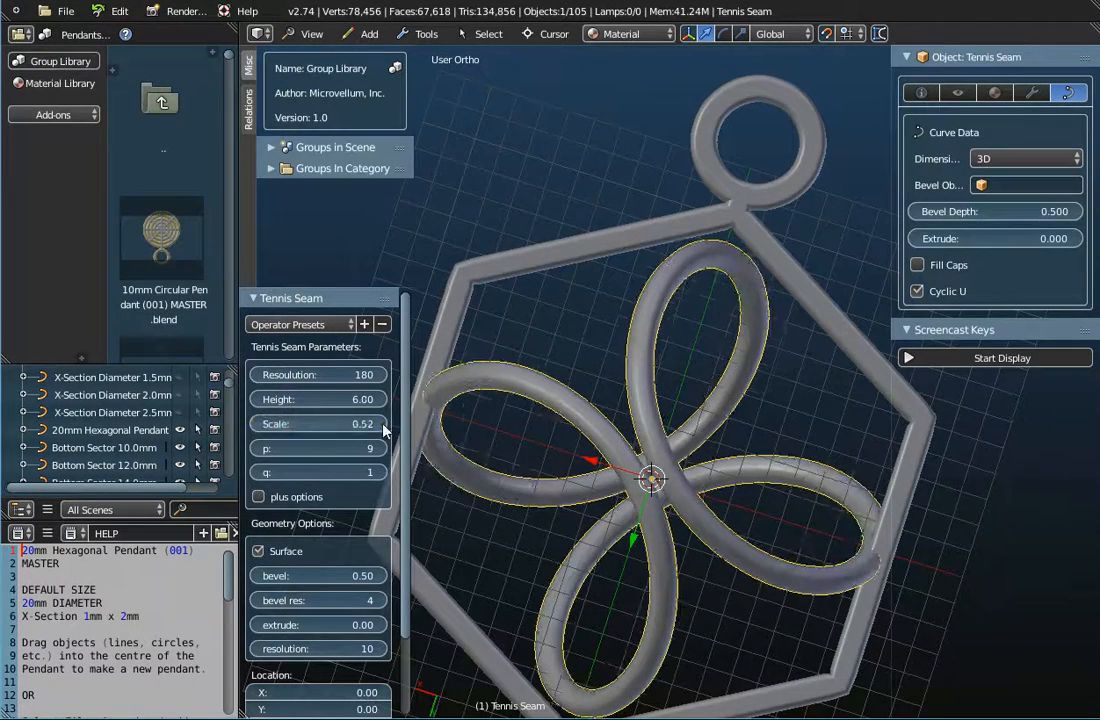
scroll(744, 554, "down", 3)
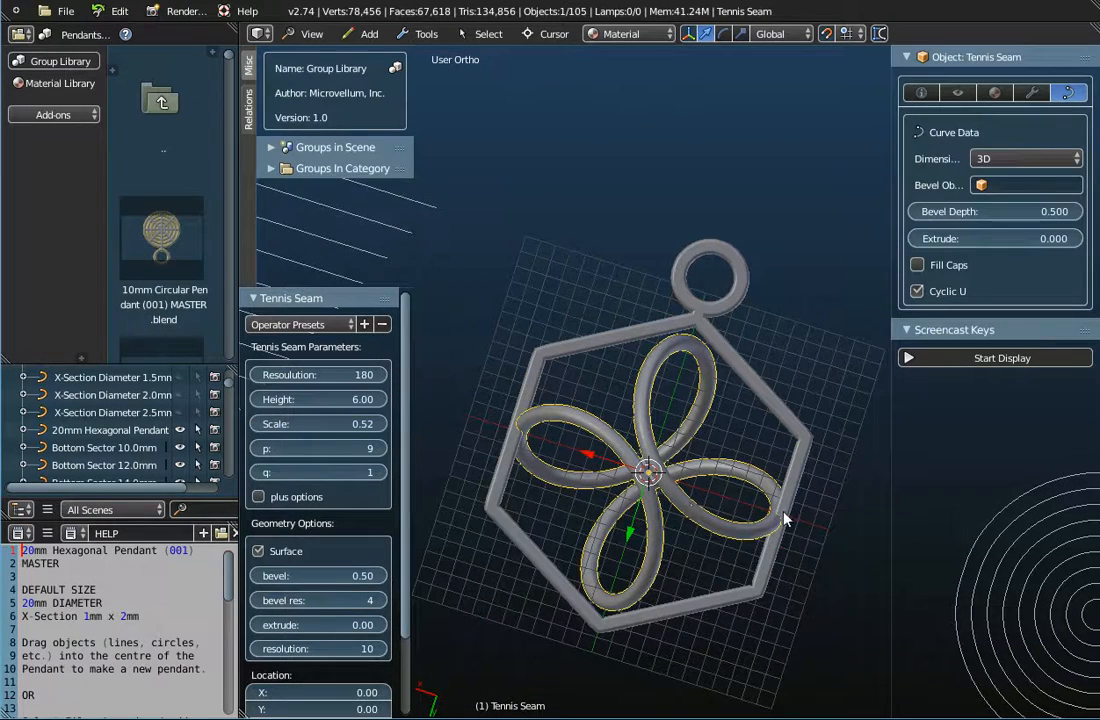
Flatten the Tennis Seam curve by setting its height to 0.
middle_click_drag(742, 585, 646, 454)
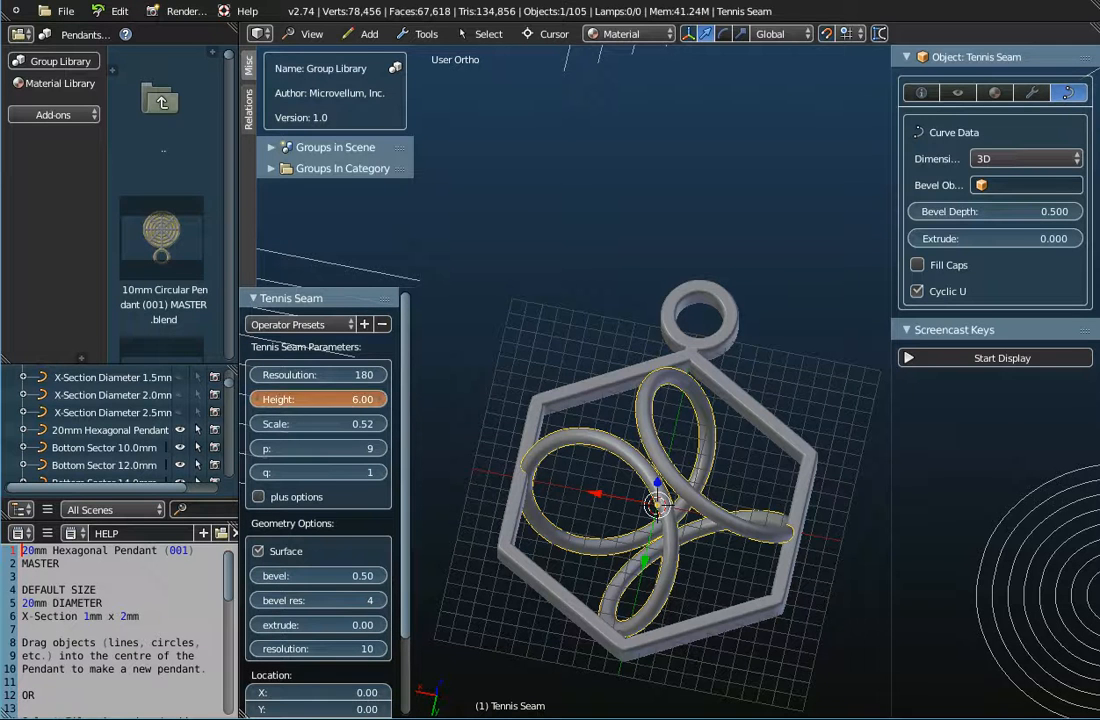
left_click_drag(330, 400, 265, 406)
middle_click_drag(690, 607, 755, 495)
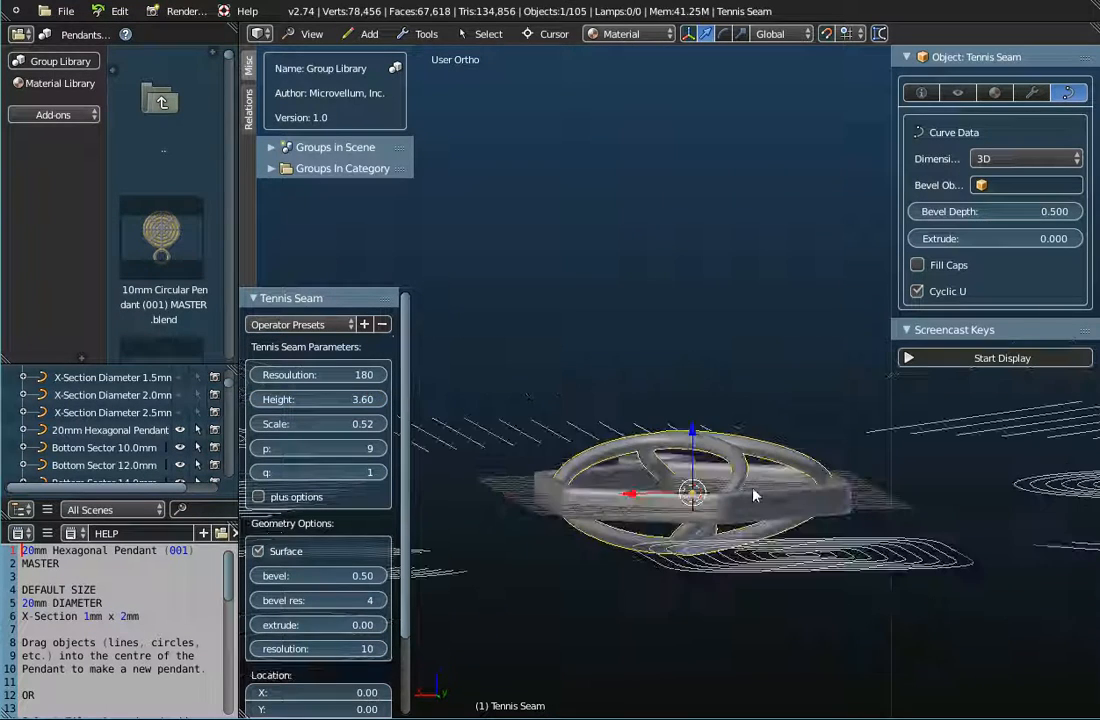
mouse_move(350, 404)
left_mouse_down()
mouse_move(325, 404)
mouse_move(350, 404)
left_mouse_up()
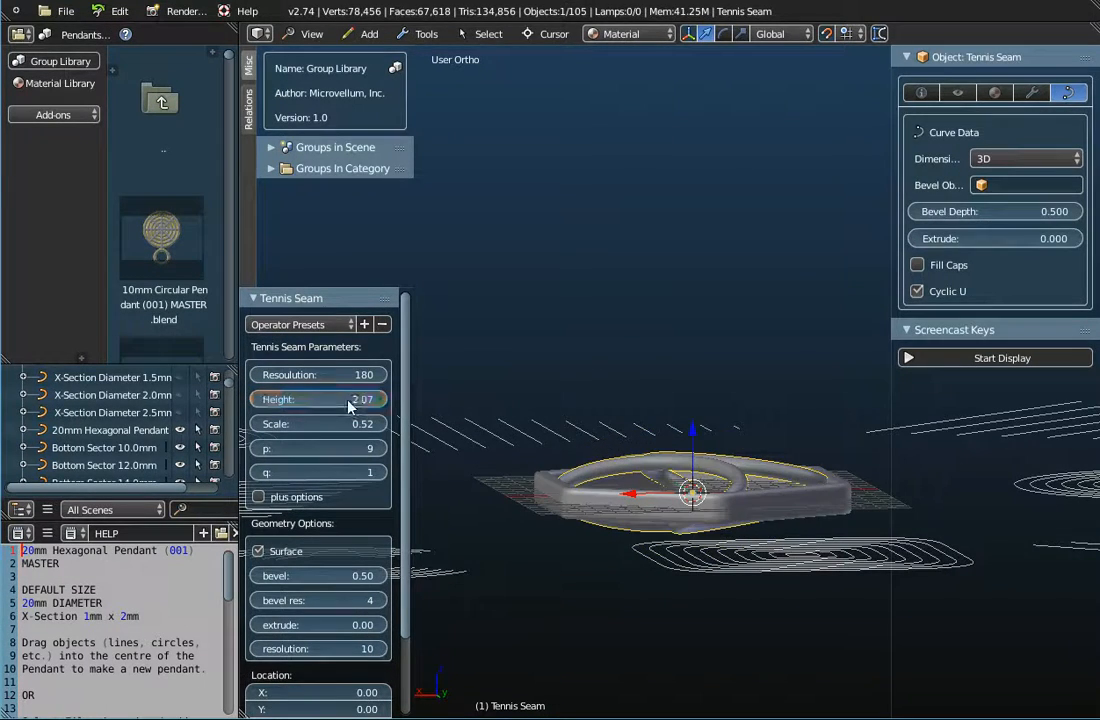
left_click(346, 400)
type("0")
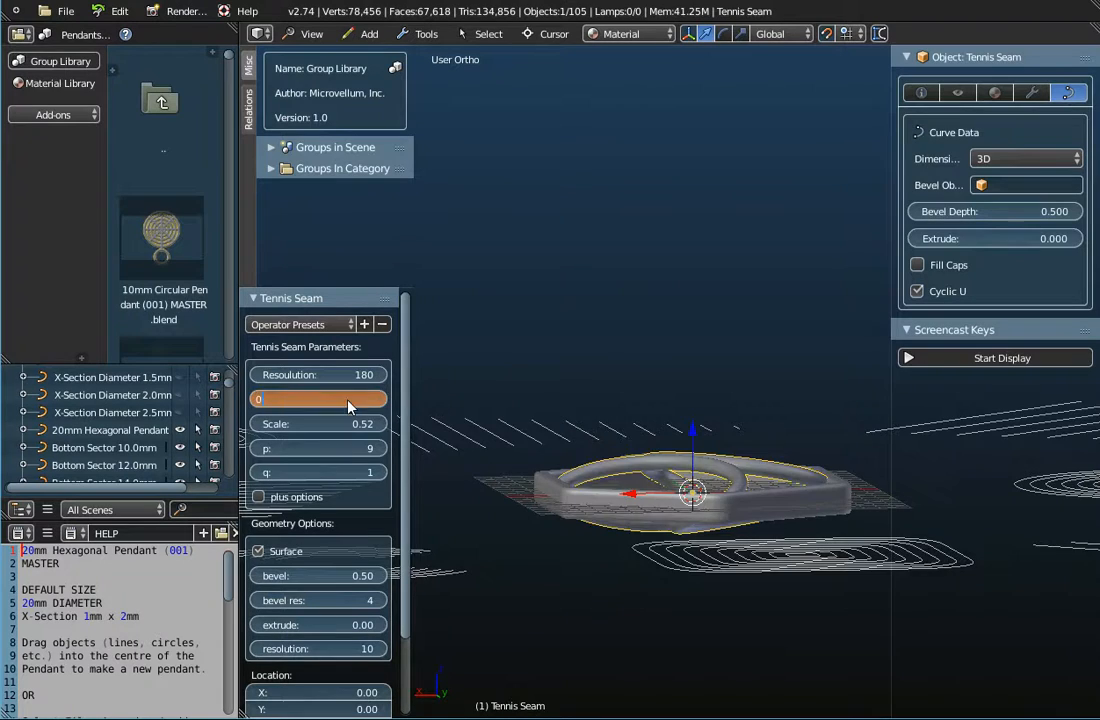
key("Return")
Inspect the flattened Tennis Seam pattern in the frame and switch to the top view.
middle_click_drag(668, 440, 748, 468)
scroll(695, 525, "up", 4)
scroll(703, 530, "down", 4)
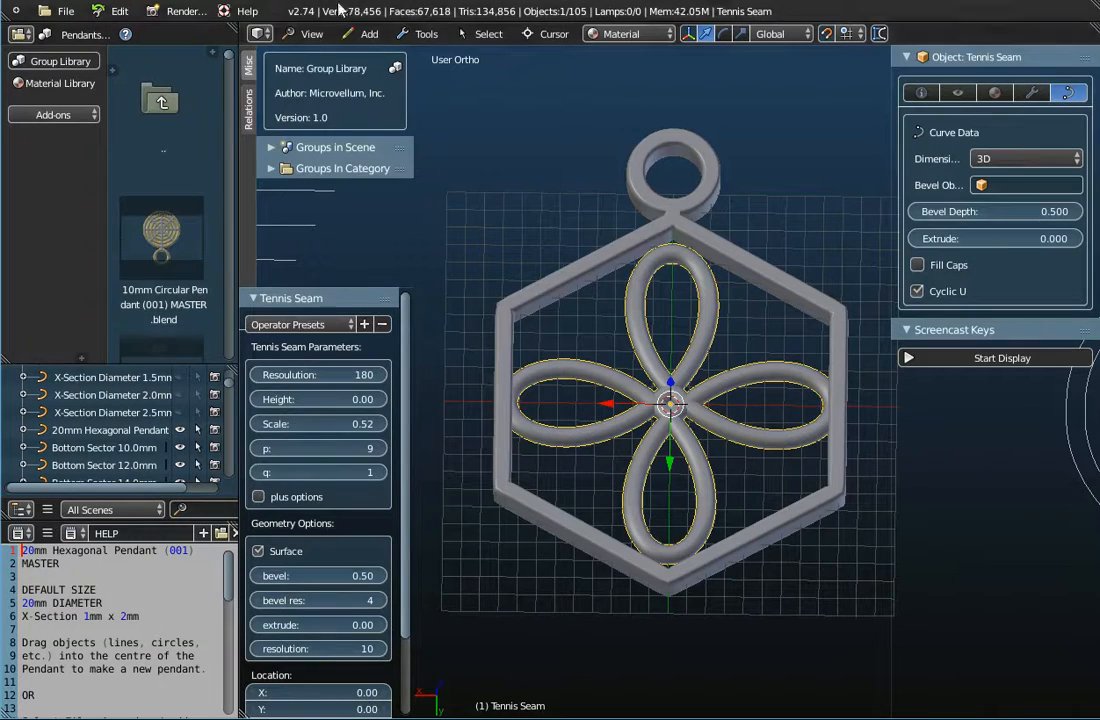
left_click(313, 34)
left_click(311, 116)
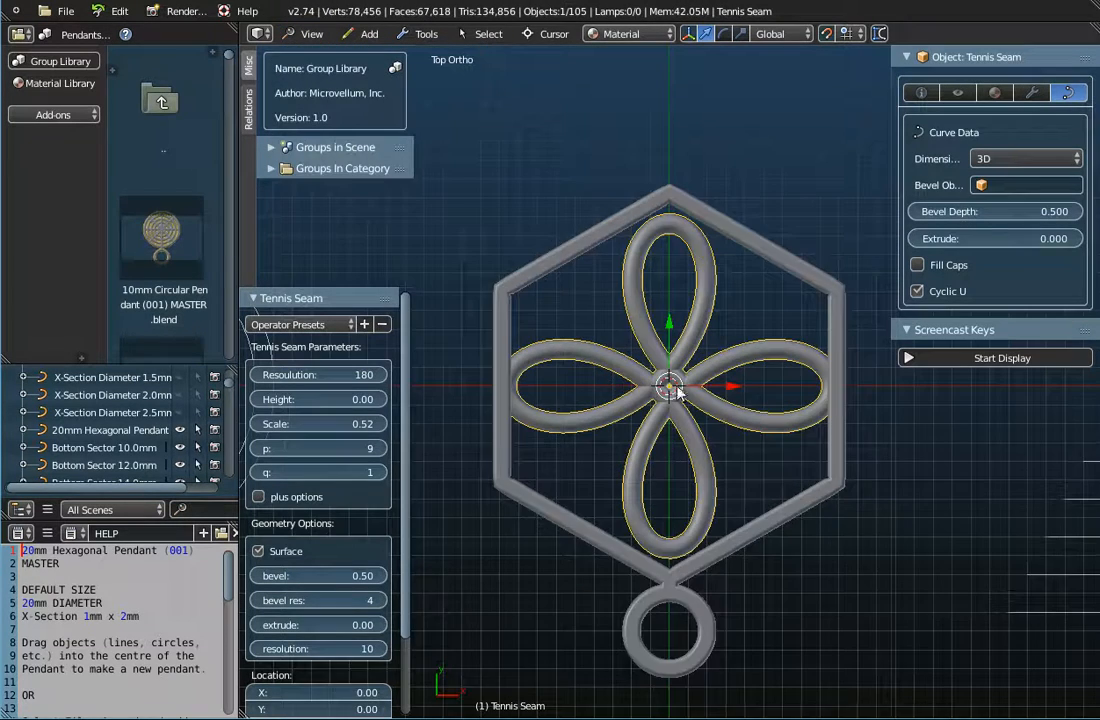
In edit mode, select a central control point of the Tennis Seam curve and move it 6 units along X with smooth proportional editing.
scroll(697, 390, "up", 4)
scroll(650, 395, "up", 1)
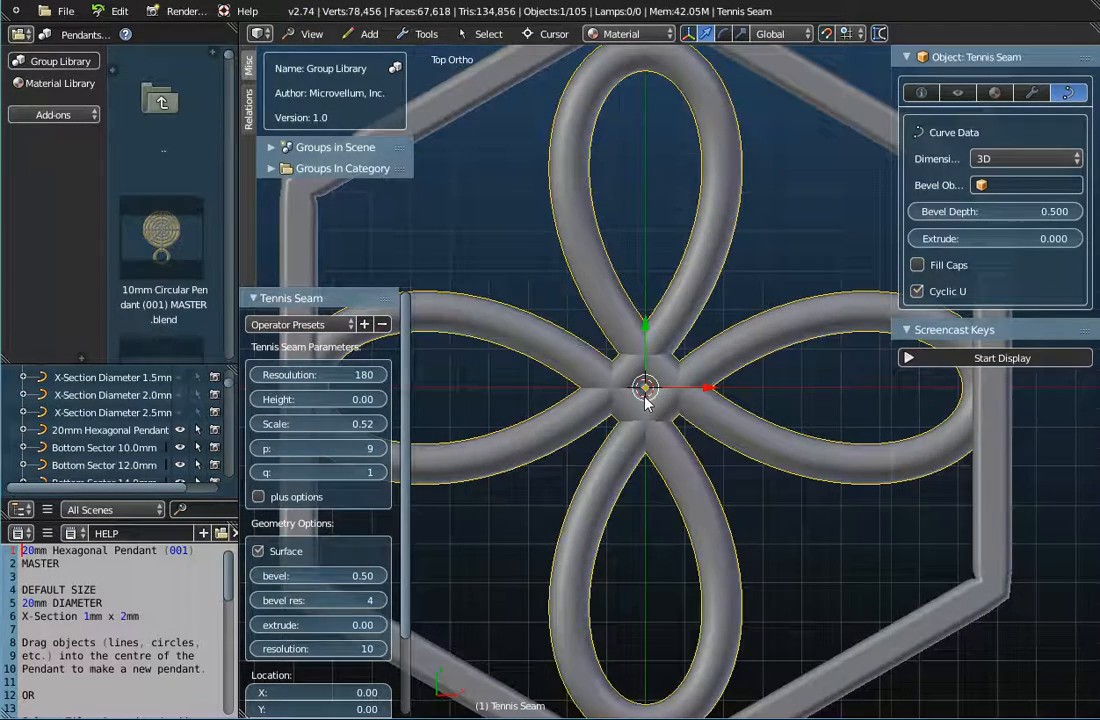
key("Tab")
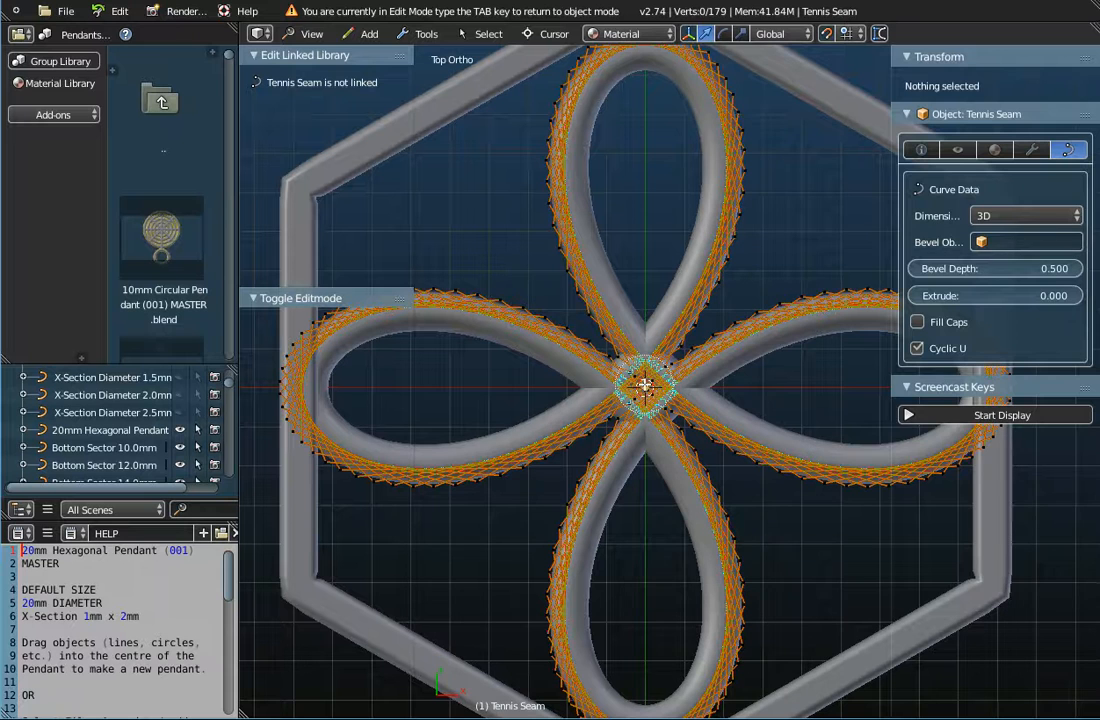
right_click(645, 385)
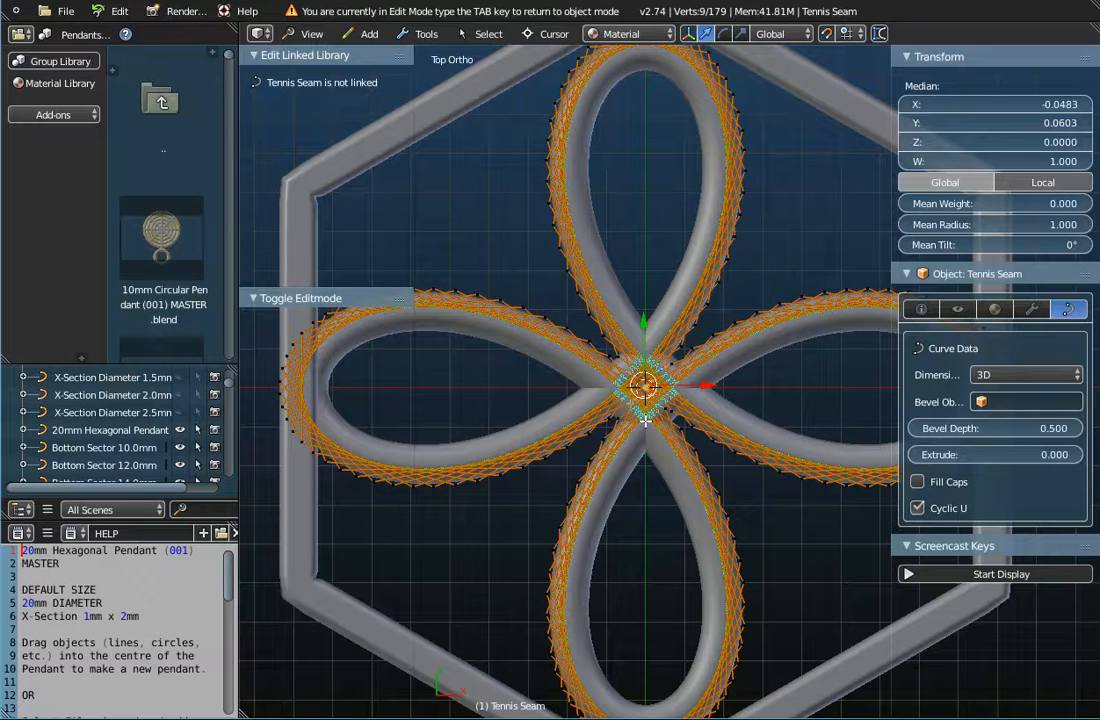
key("g")
key("x")
key("1")
left_click_drag(740, 382, 956, 418)
scroll(760, 453, "down", 5)
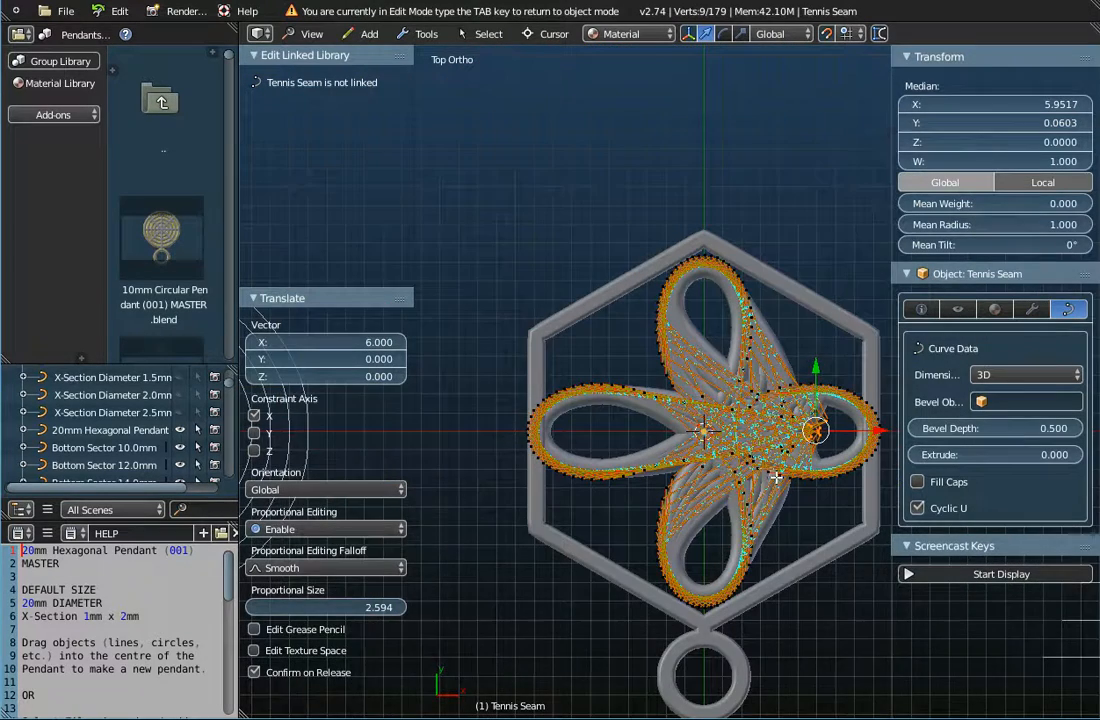
Move the selected control point of the Tennis Seam curve -6 units along Y with smooth proportional editing.
middle_click_drag(760, 455, 728, 420, "shift")
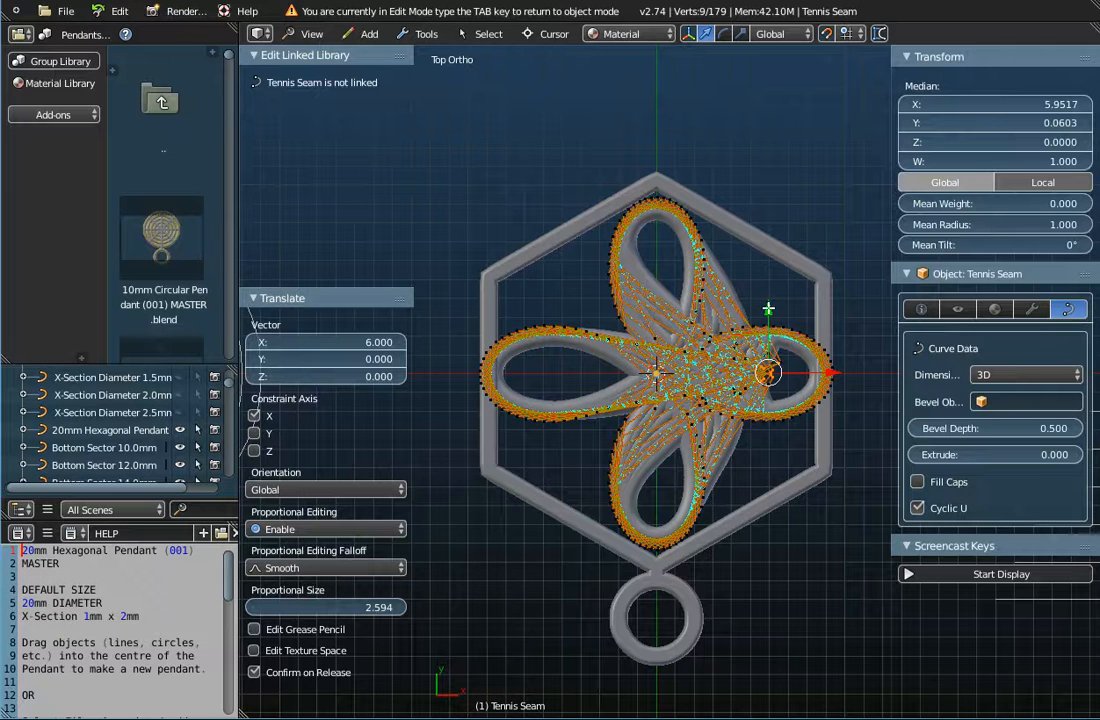
key("g")
key("y")
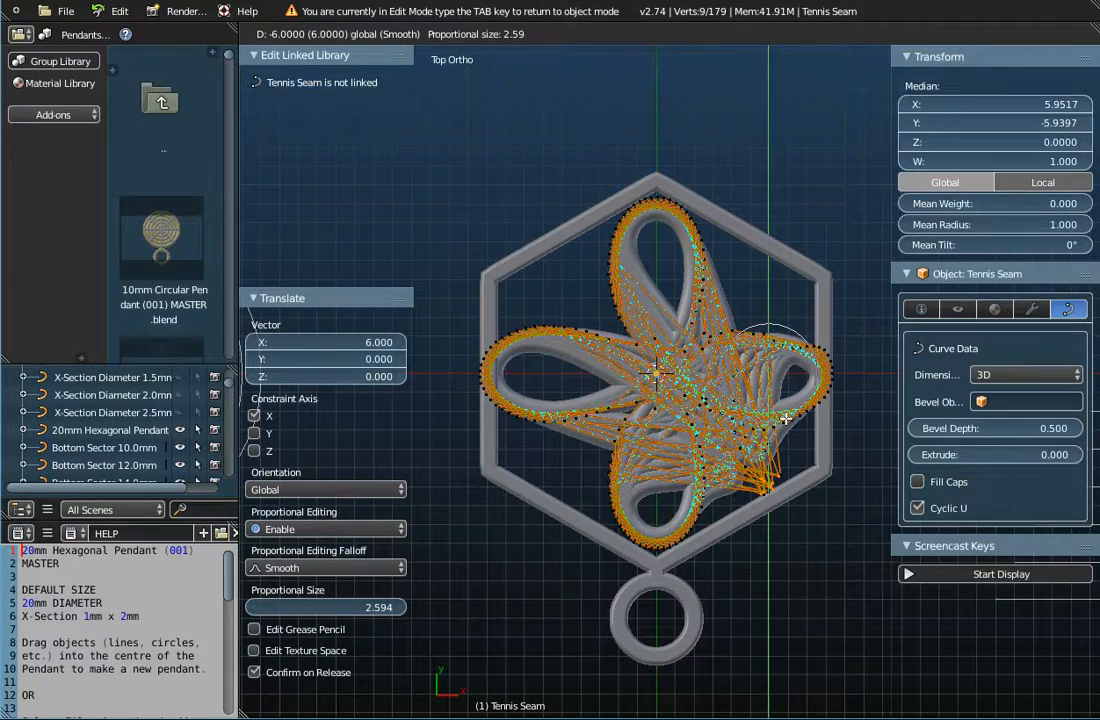
left_click(740, 443)
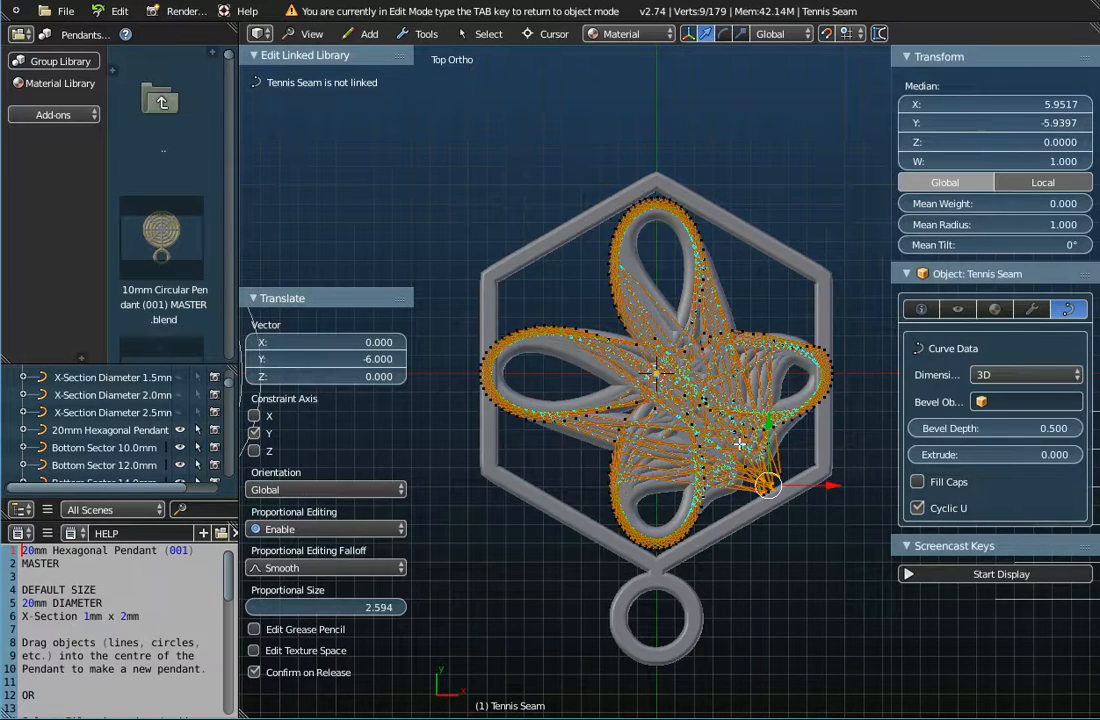
Measure the small gap between strands in the deformed Tennis Seam curve, near its centre.
scroll(765, 430, "up", 4)
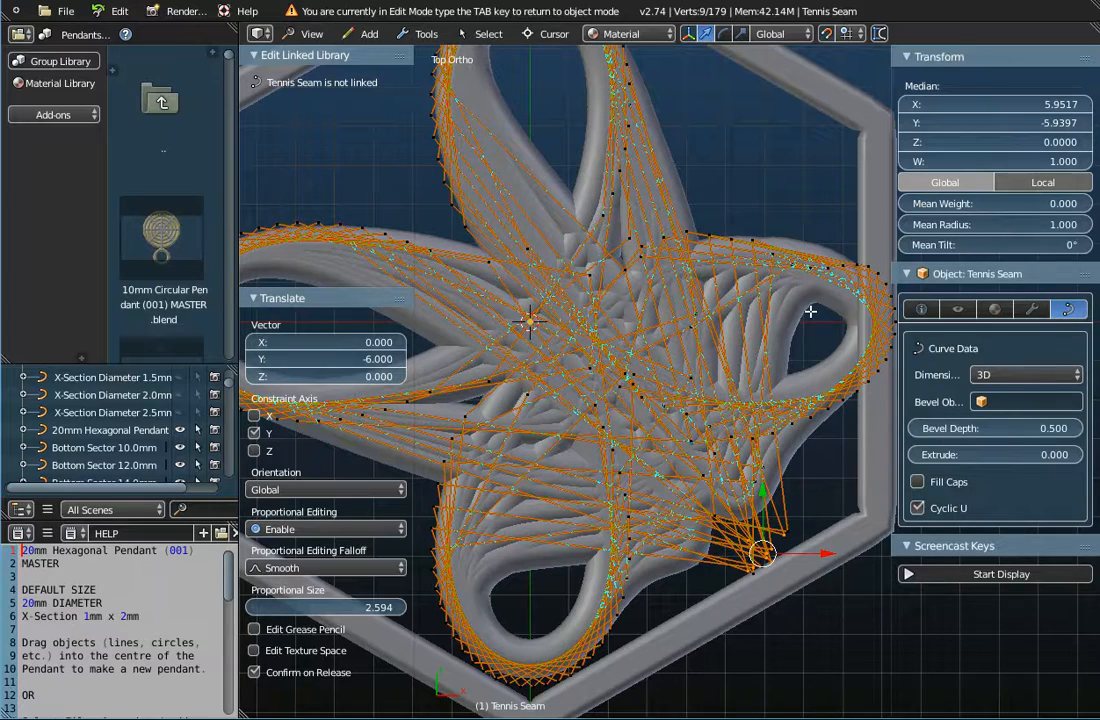
scroll(460, 396, "up", 6)
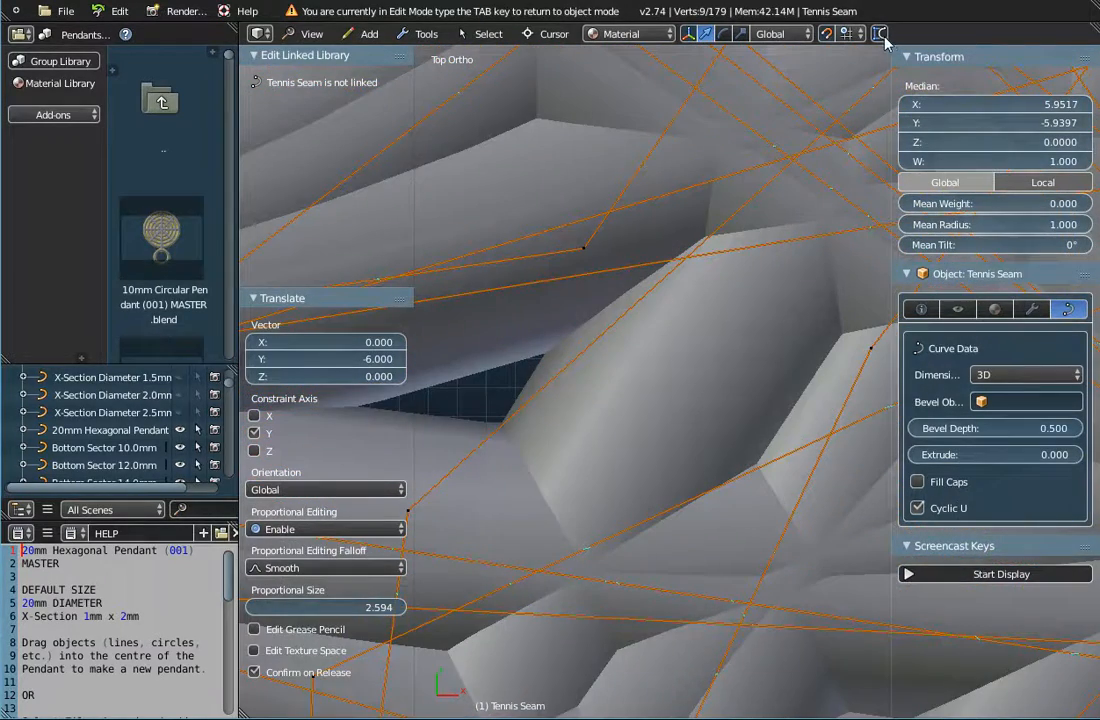
left_click(880, 35)
left_click_drag(479, 372, 498, 421)
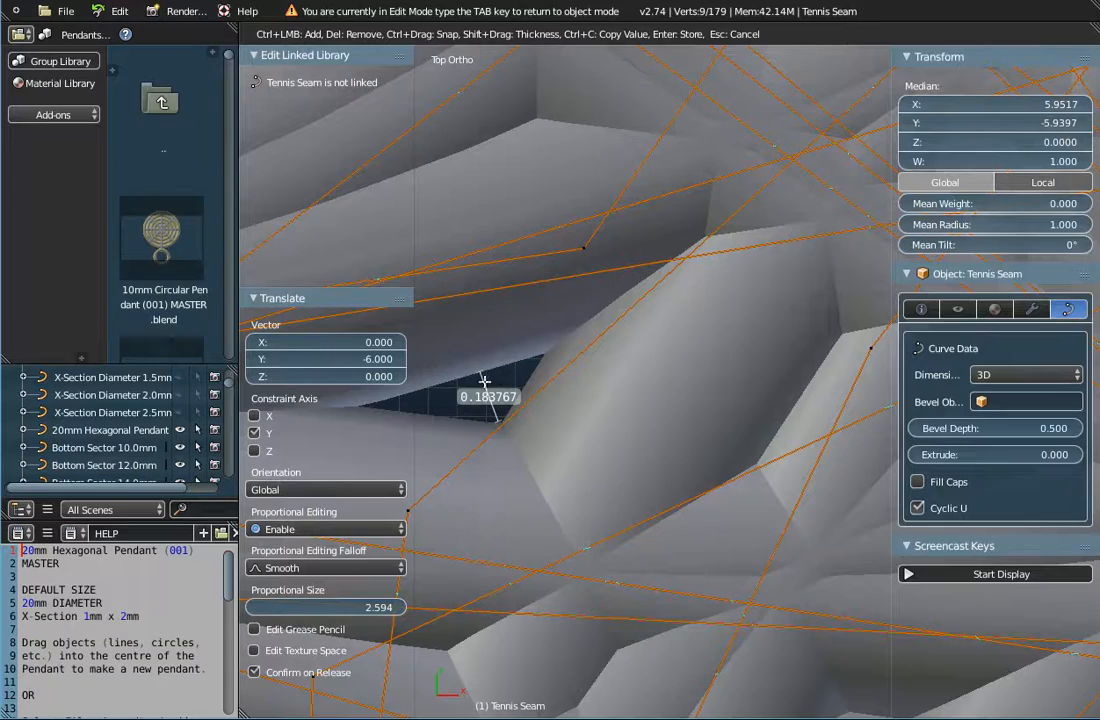
scroll(486, 384, "down", 10)
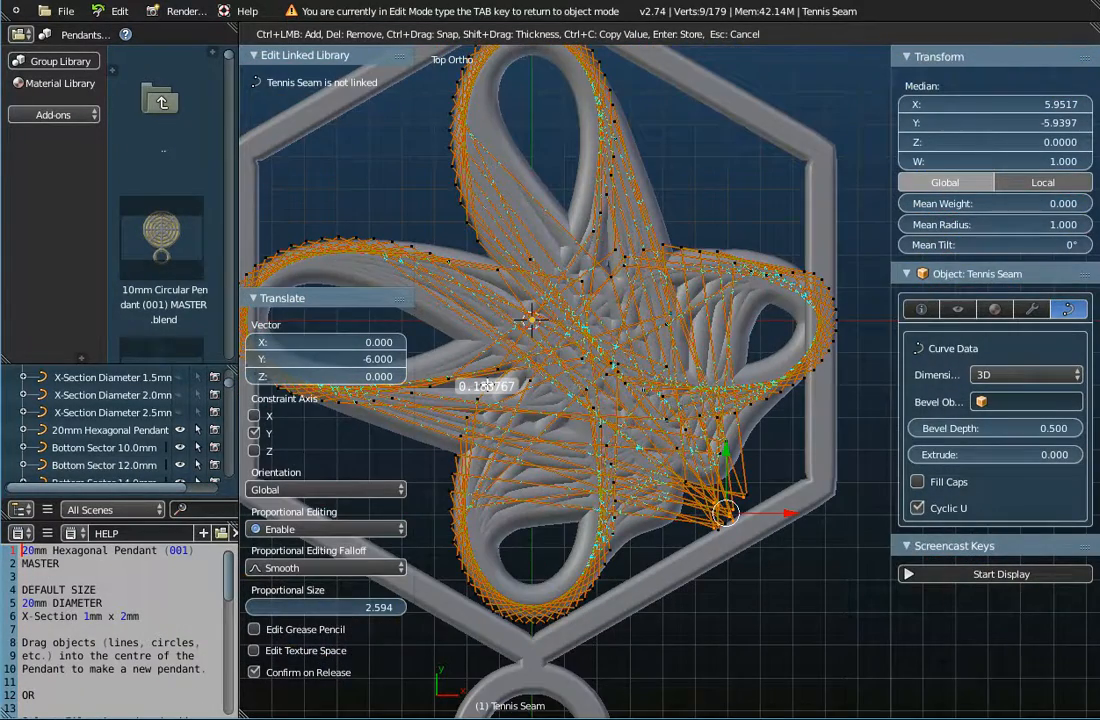
key("Escape")
scroll(526, 365, "down", 2)
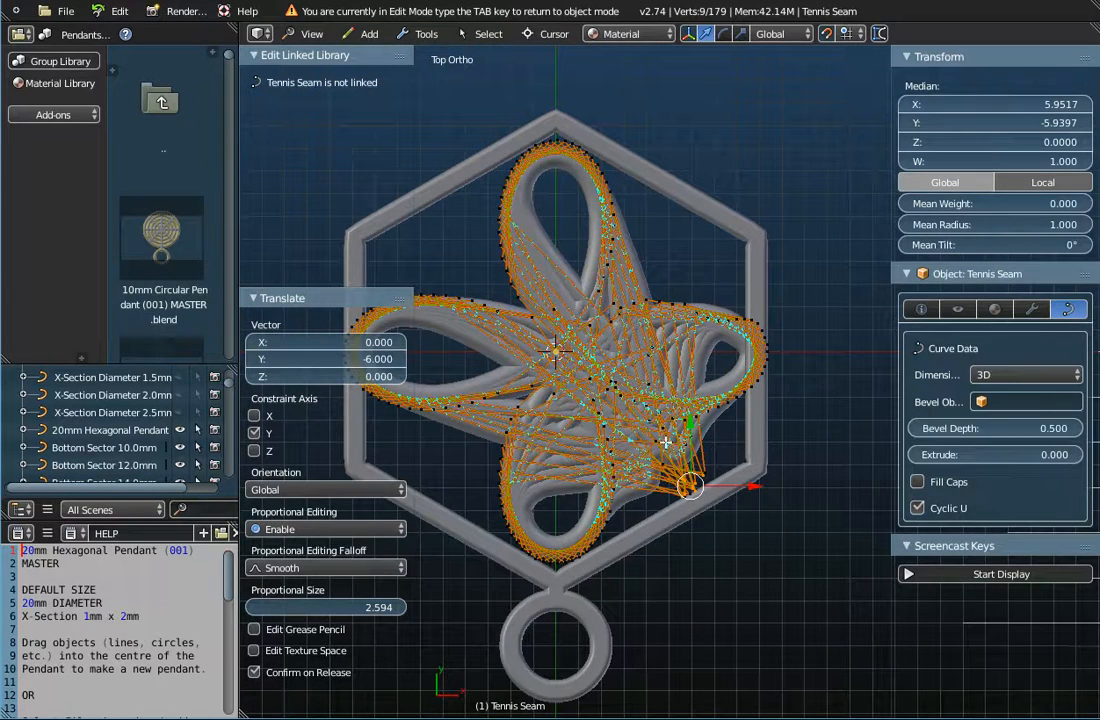
Leave edit mode and examine the deformed Tennis Seam pattern in the hexagonal frame from several angles.
key("Tab")
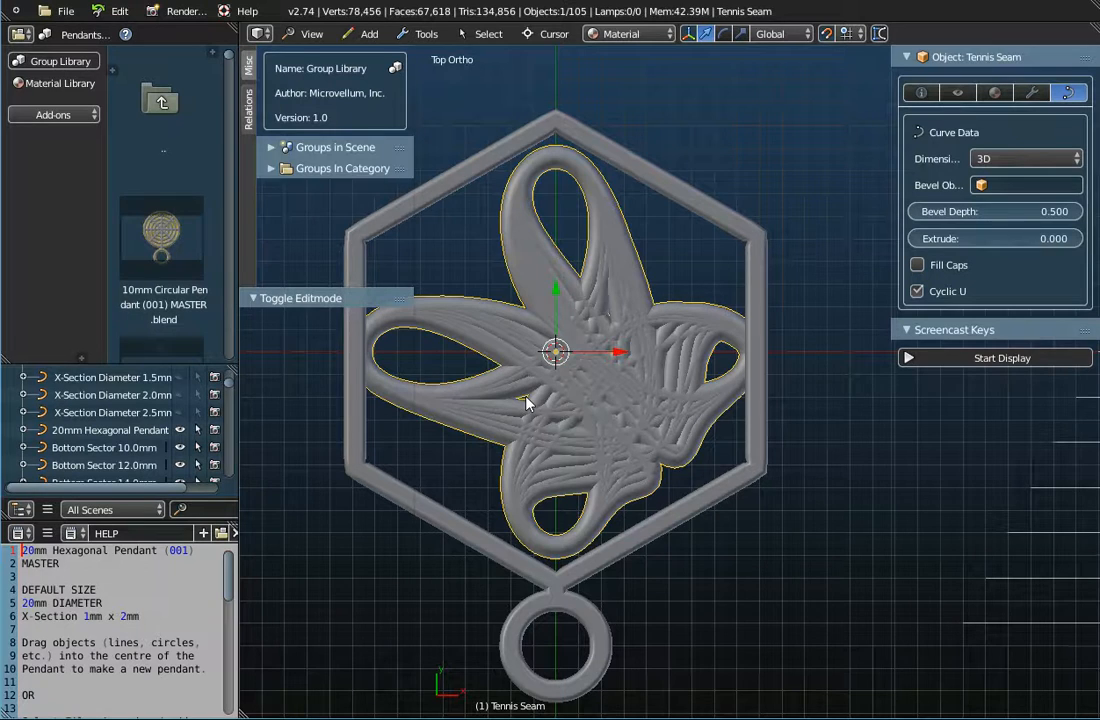
middle_click_drag(597, 444, 610, 490)
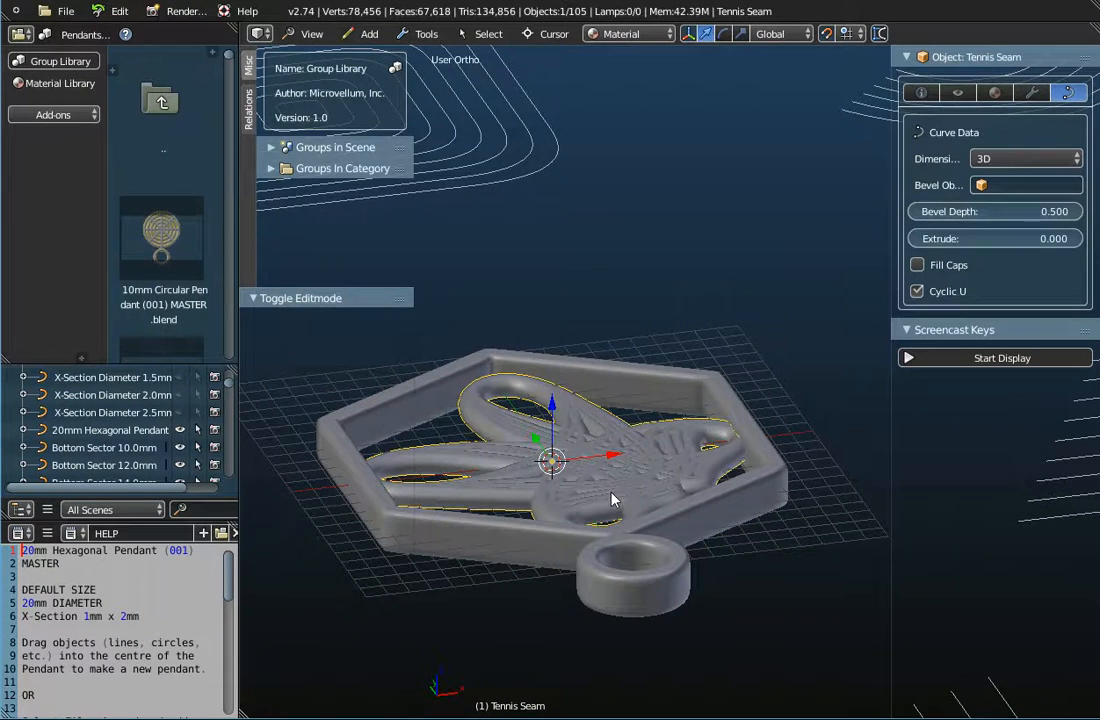
scroll(613, 500, "up", 6)
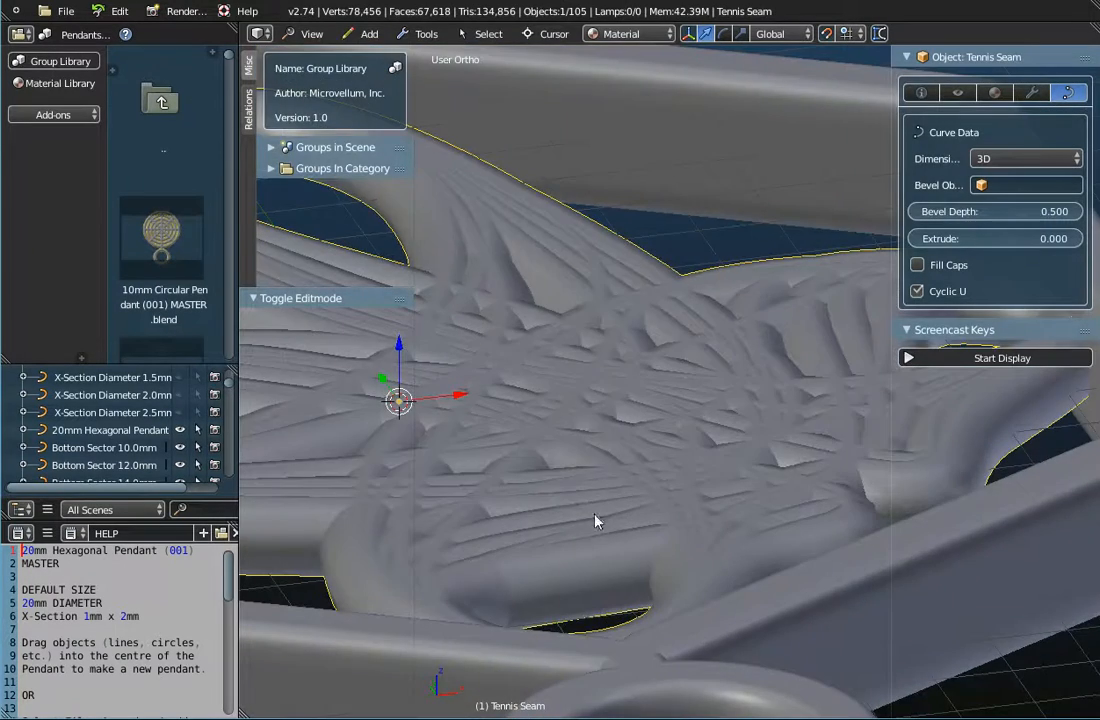
scroll(619, 466, "down", 3)
middle_click_drag(625, 492, 657, 346)
scroll(657, 346, "down", 2)
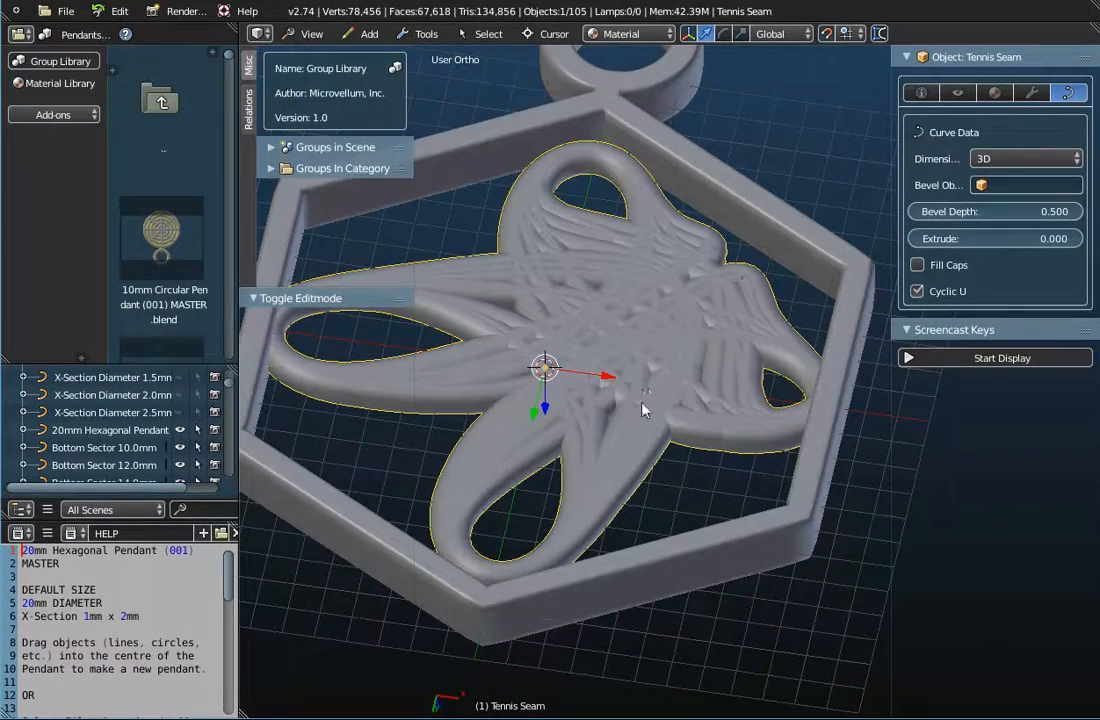
middle_click_drag(648, 337, 643, 517)
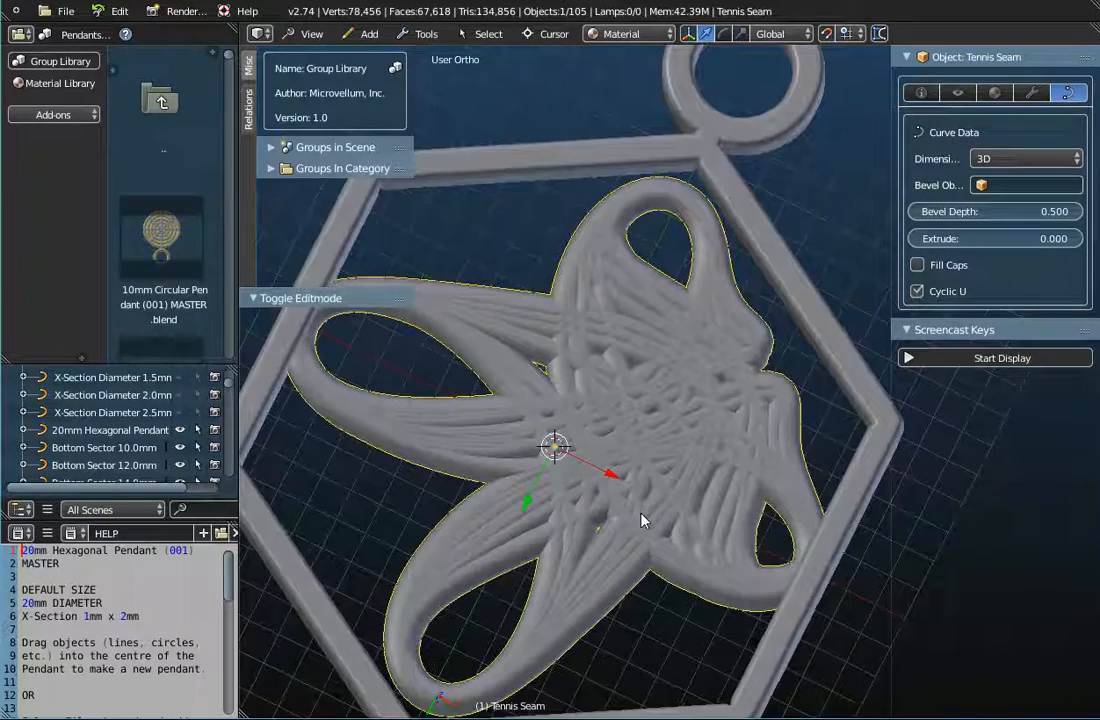
scroll(643, 517, "down", 2)
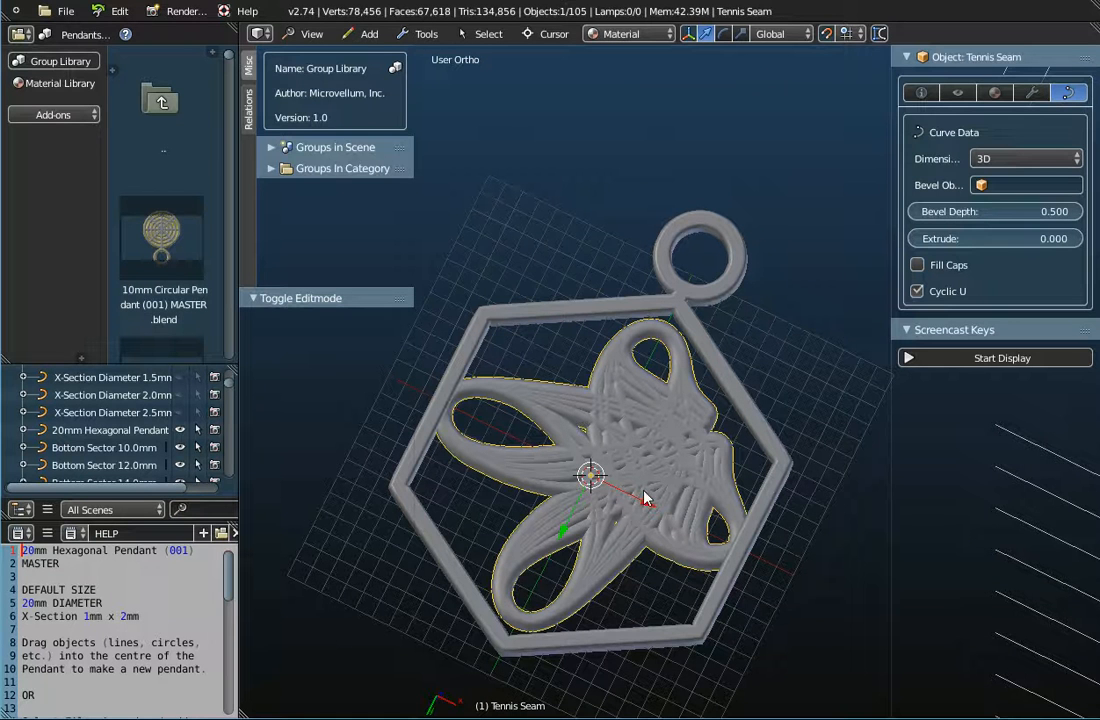
Delete the deformed Tennis Seam curve and add an Enneper curve inside the hexagonal frame.
left_click(369, 34)
mouse_move(376, 72)
key("x")
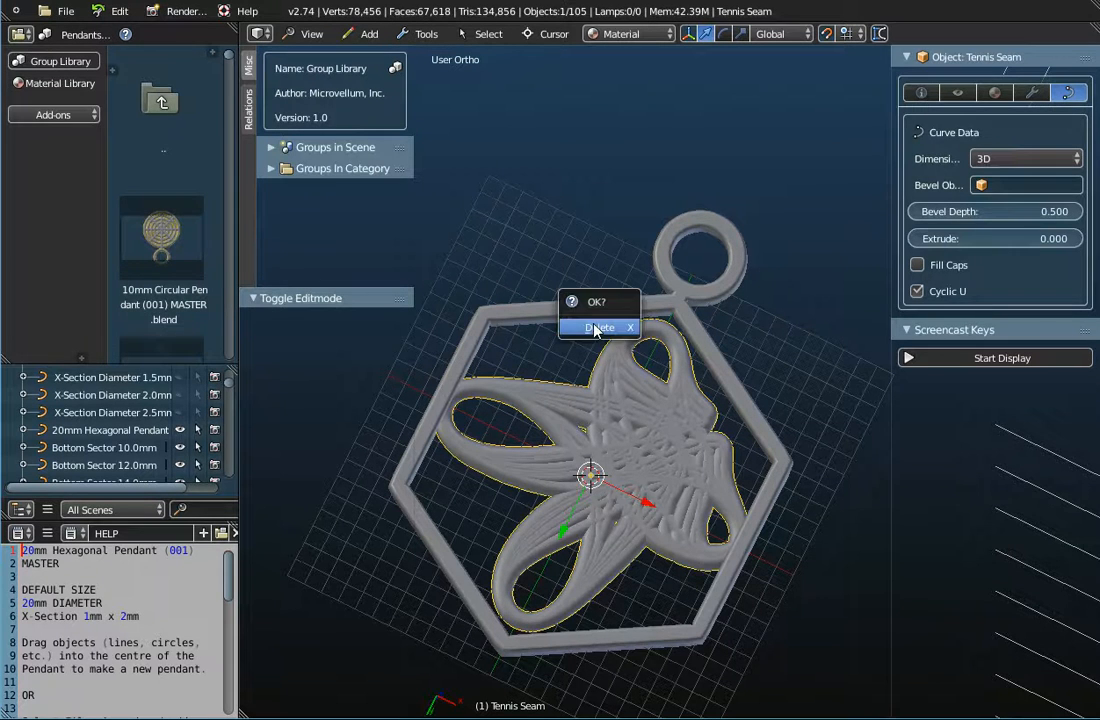
left_click(600, 326)
left_click(370, 34)
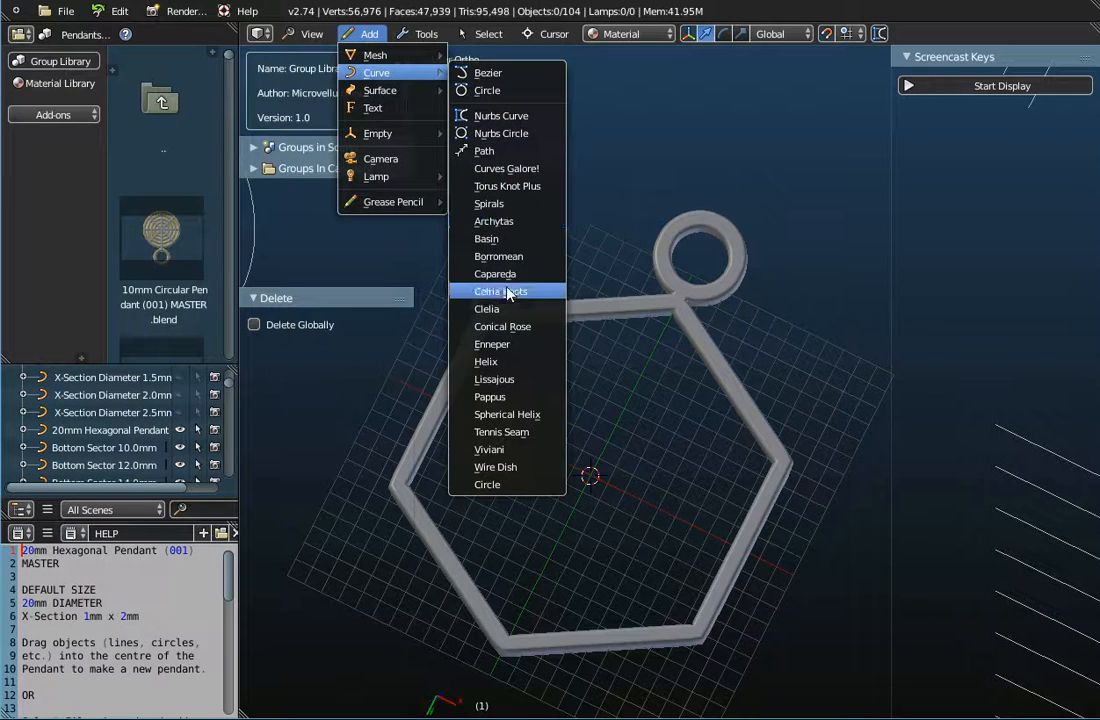
left_click(495, 344)
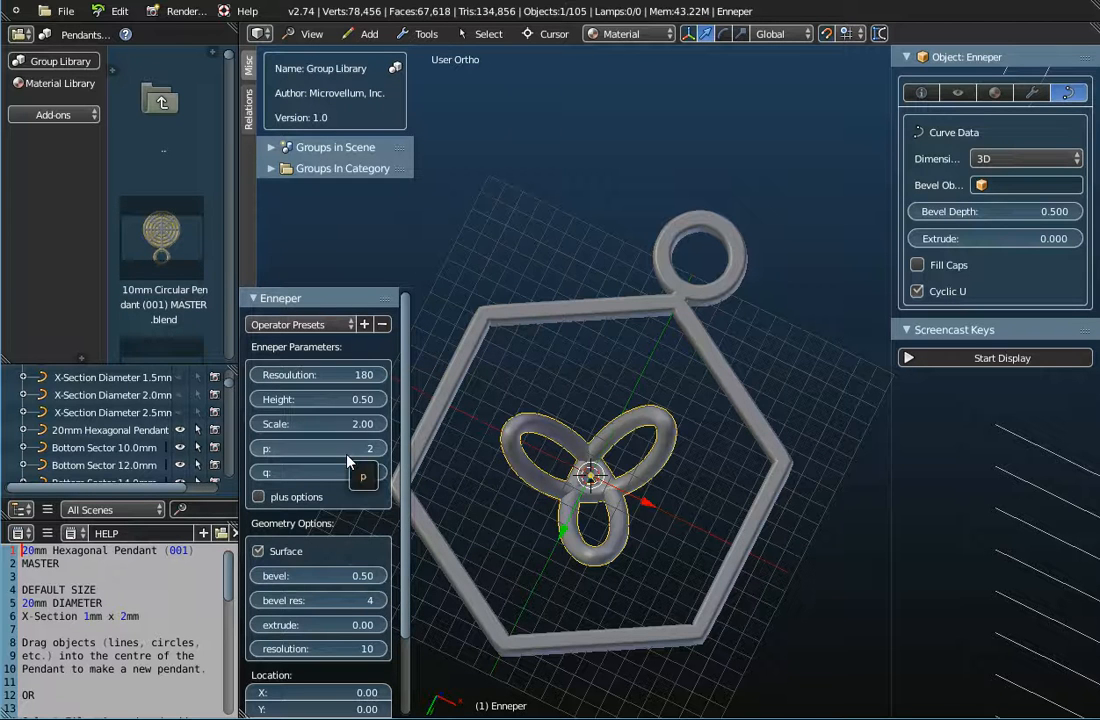
Measure the width of the triangular opening at the centre of the Enneper curve.
scroll(590, 500, "up", 4)
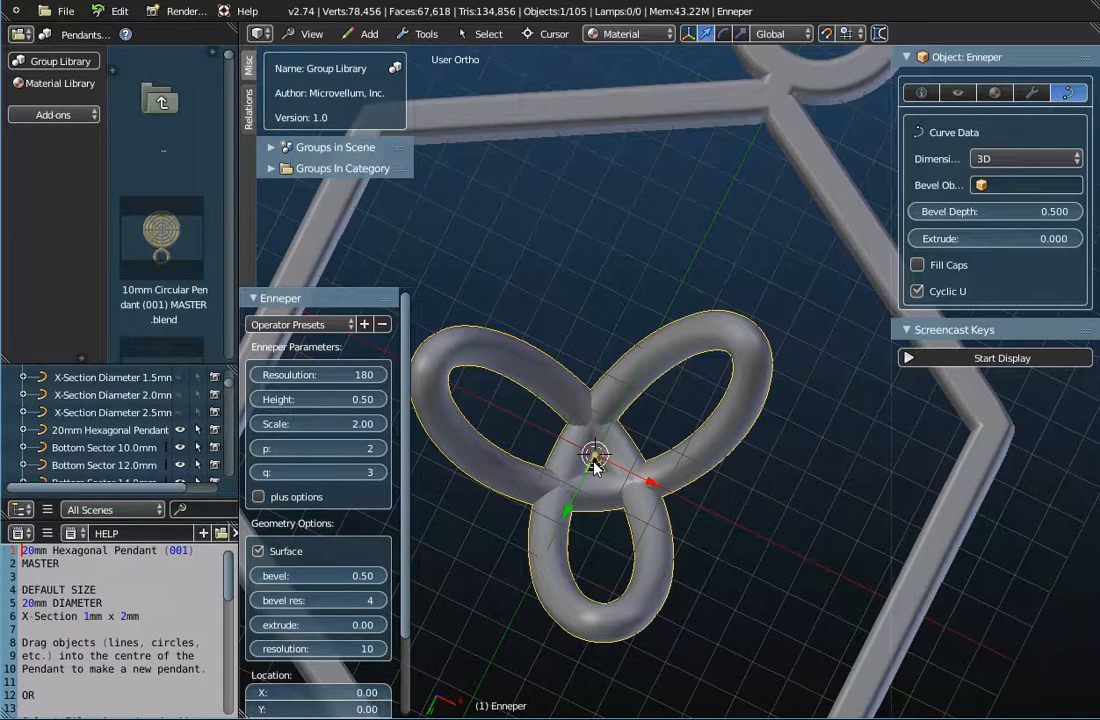
scroll(595, 467, "up", 8)
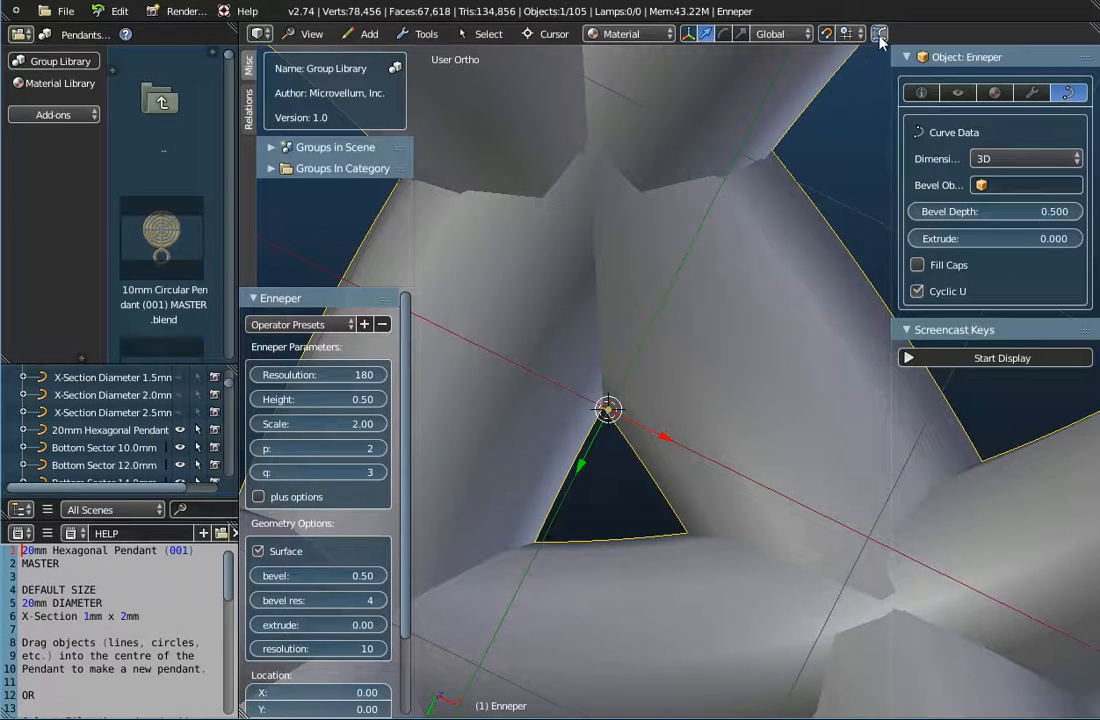
left_click(879, 33)
left_click(582, 462)
left_click_drag(582, 463, 682, 530)
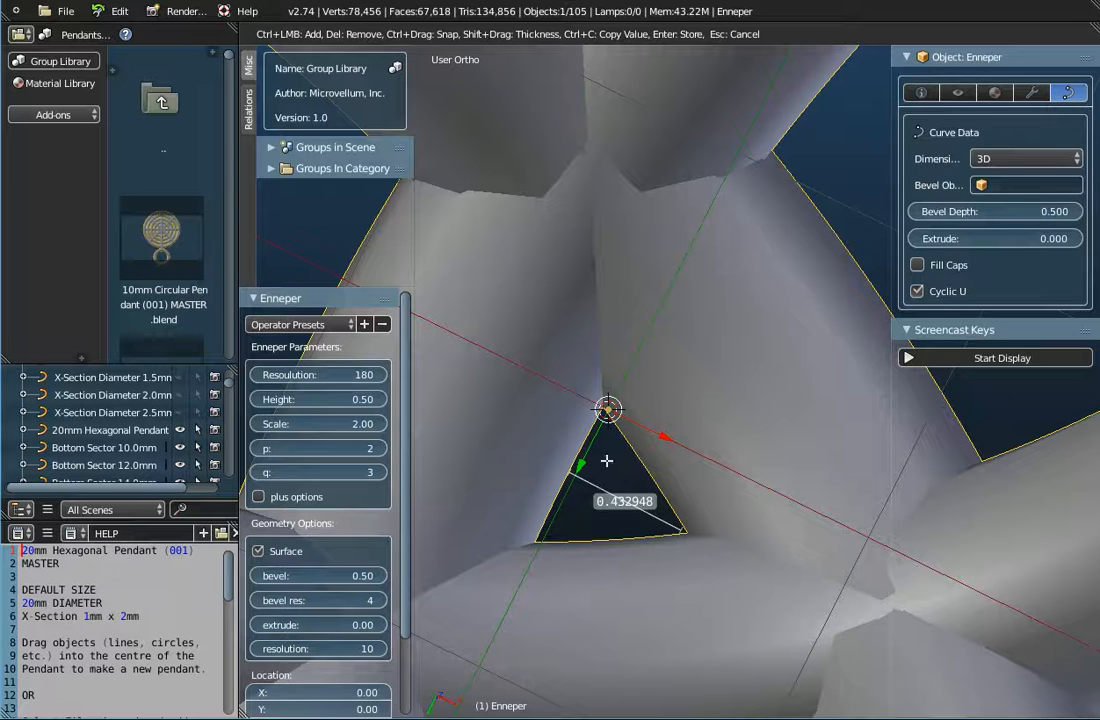
scroll(607, 486, "down", 1)
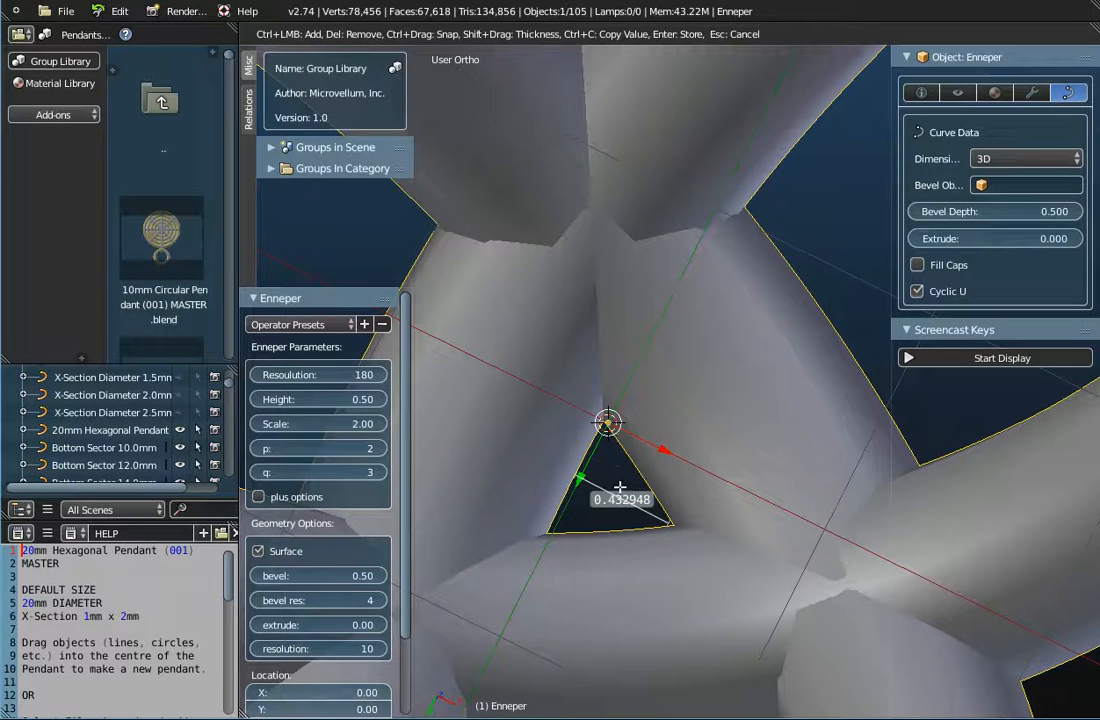
scroll(610, 493, "down", 2)
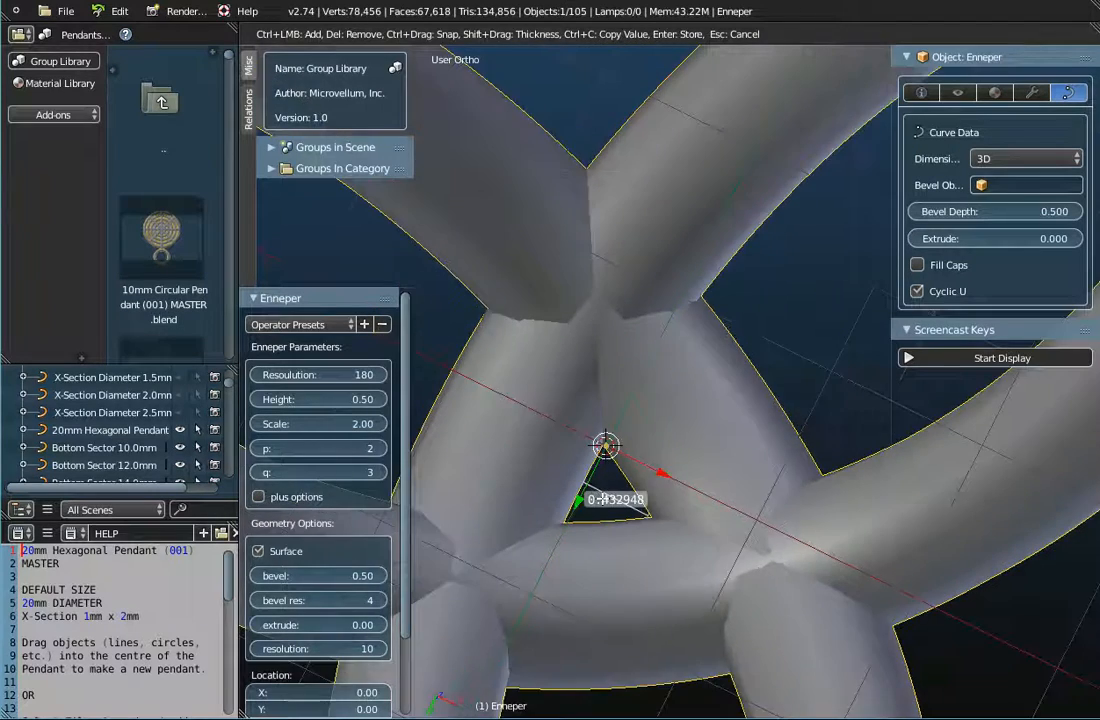
scroll(603, 497, "down", 5)
key("Escape")
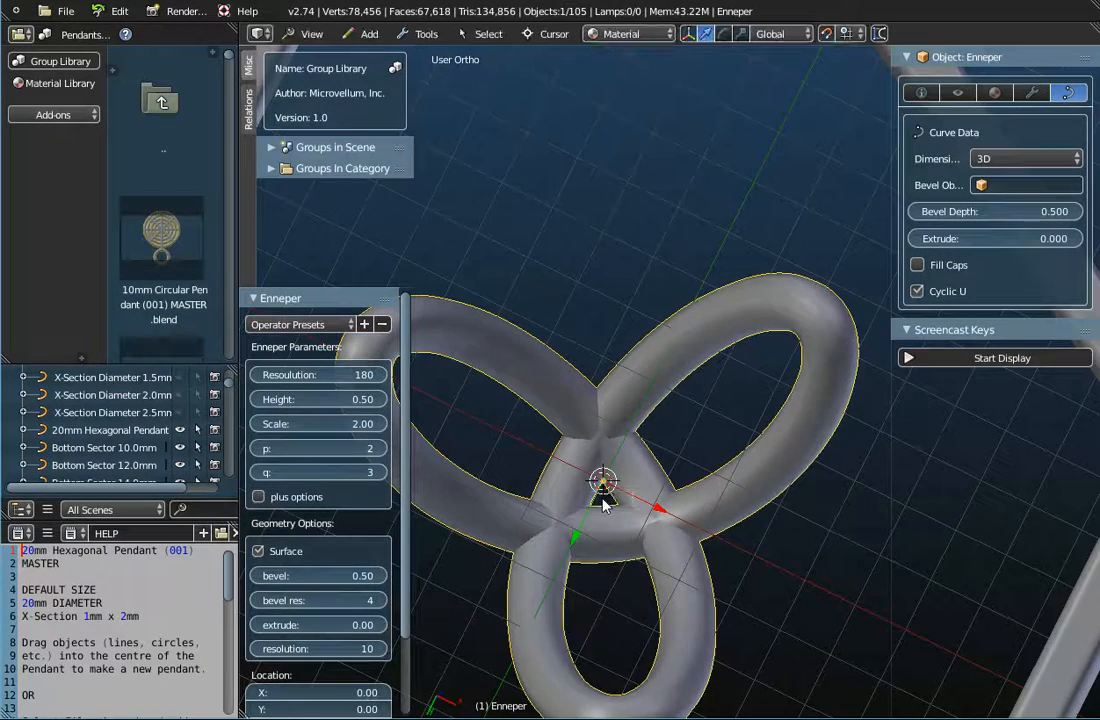
scroll(603, 503, "down", 2)
scroll(603, 503, "down", 2)
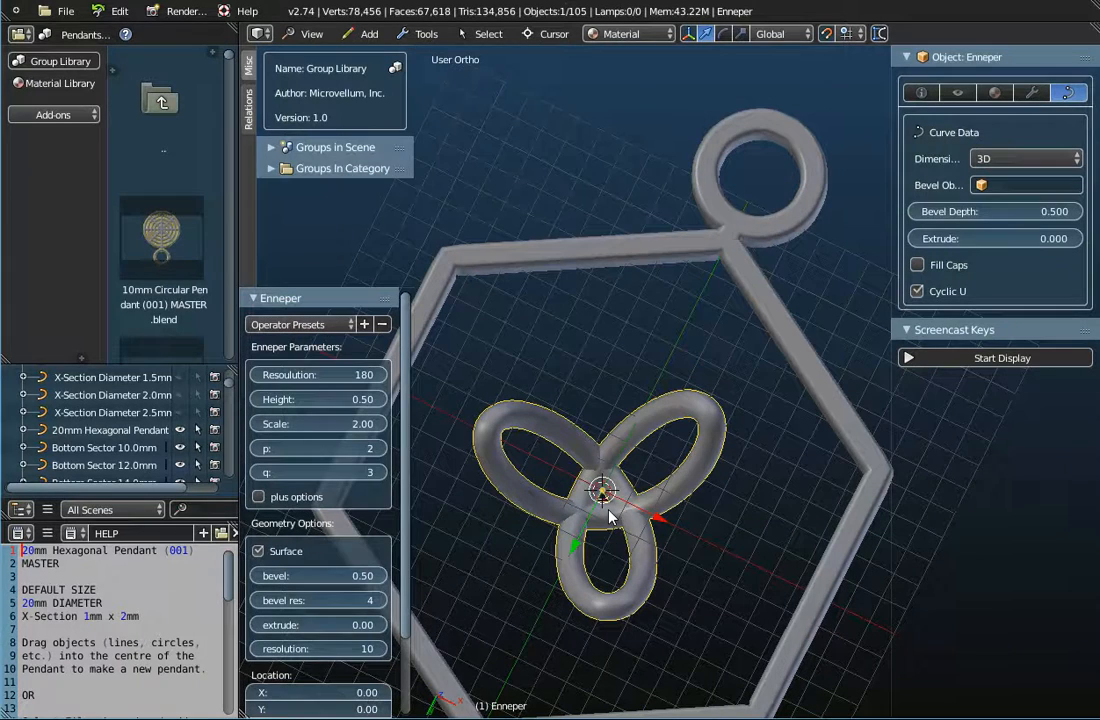
middle_click_drag(612, 516, 642, 418, "shift")
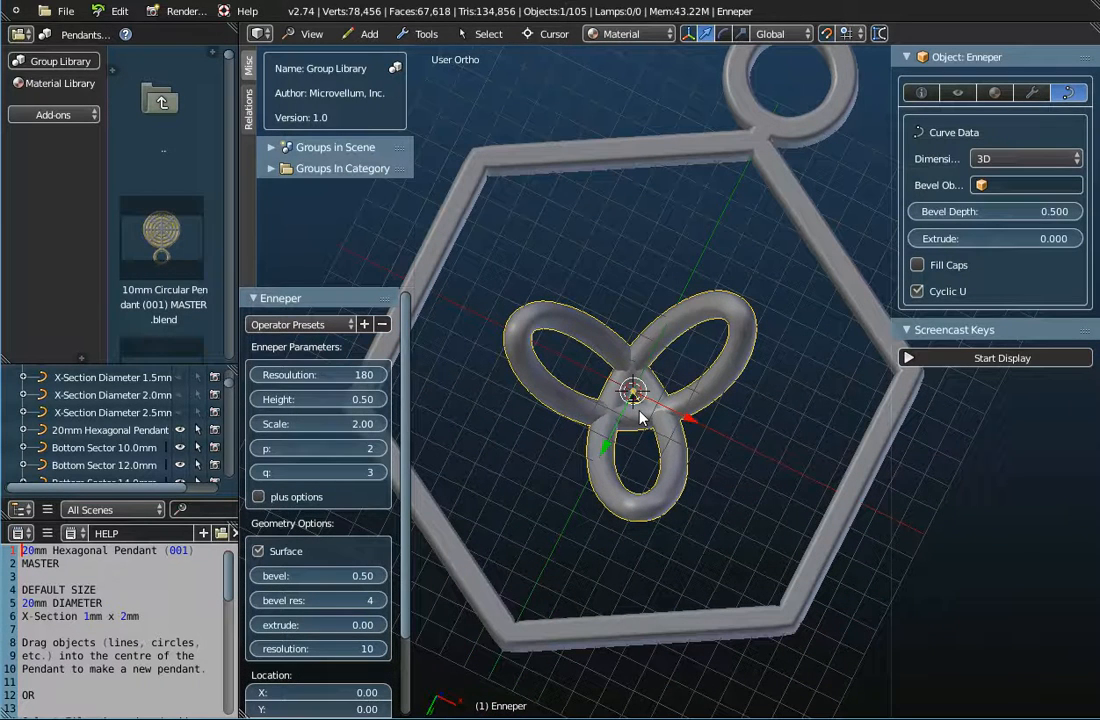